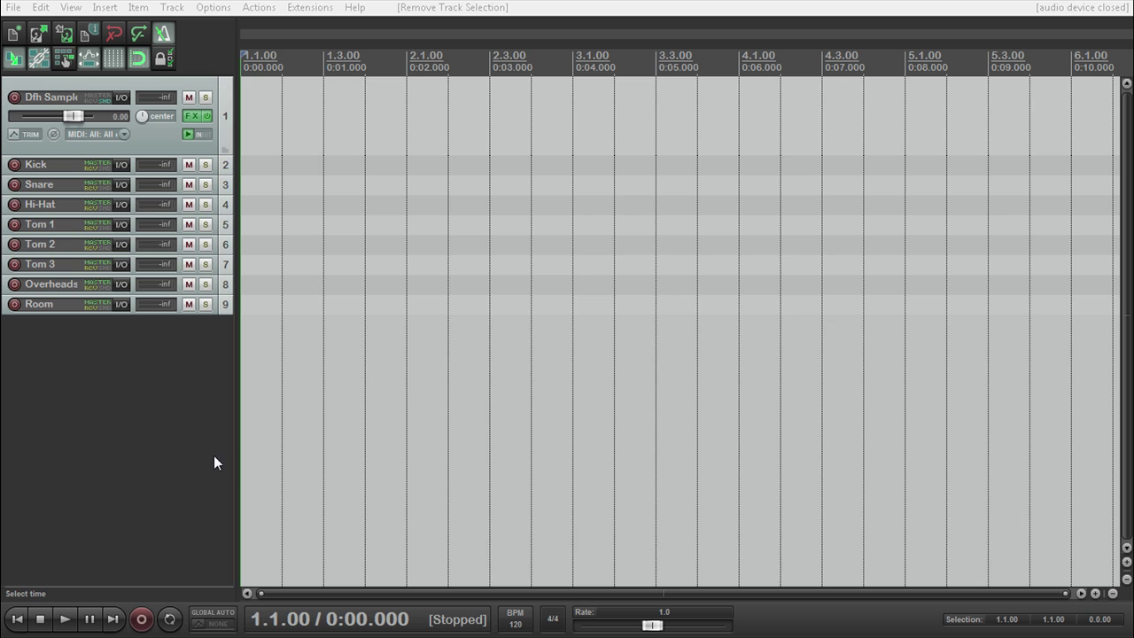
- Activate the REAPER window and open the Track menu
click(192, 417)
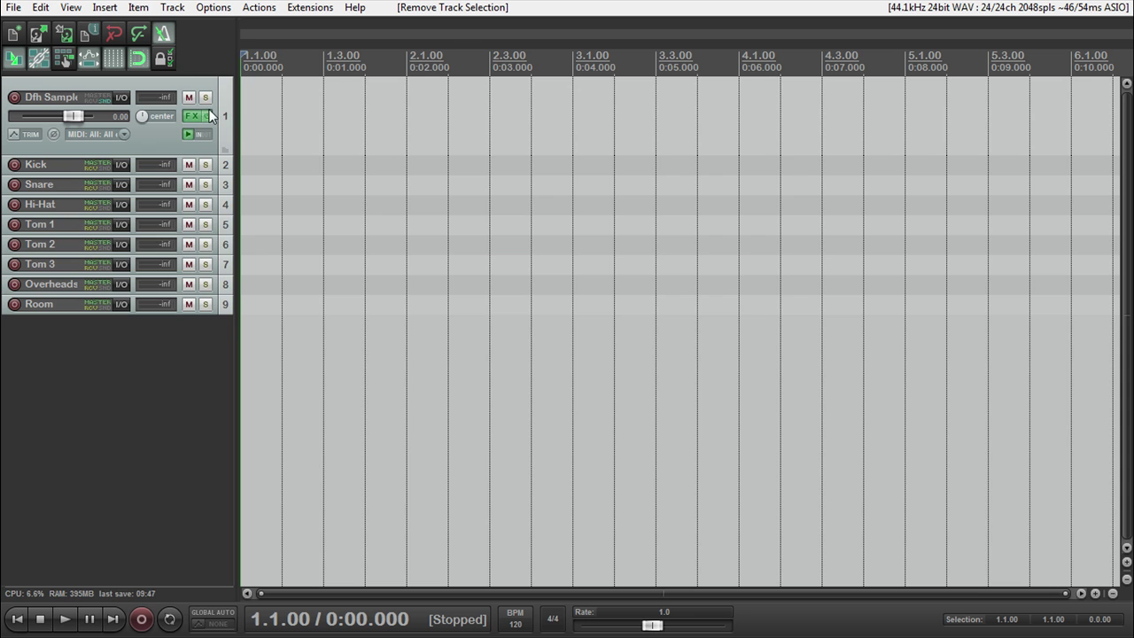
click(174, 8)
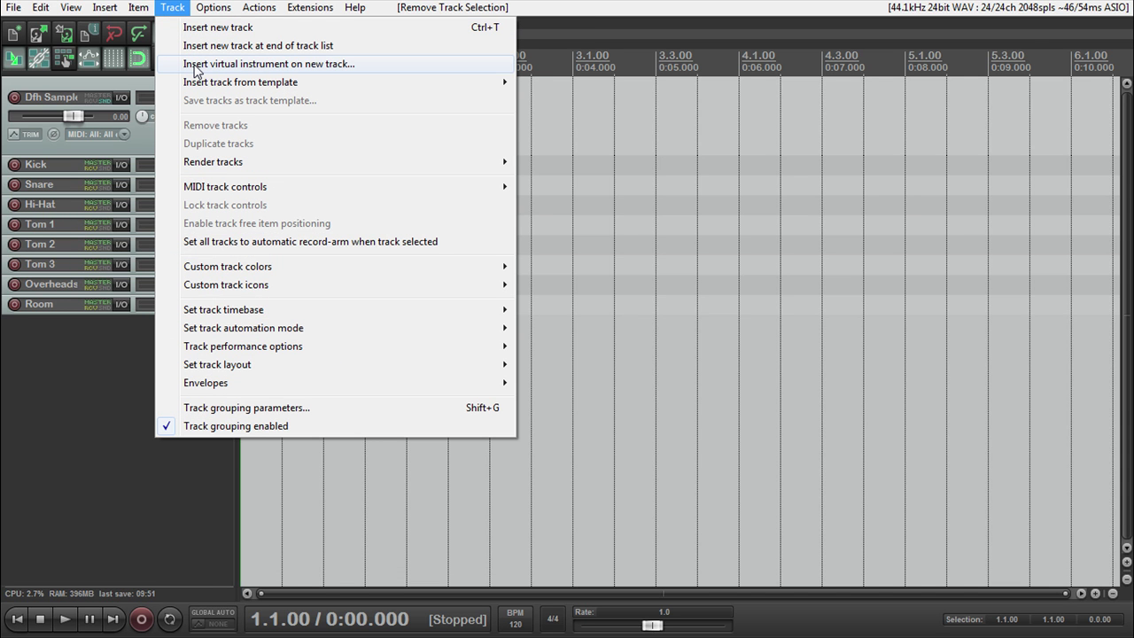
- Insert a new virtual instrument track with VSTi: Dfh Sampler (Toontrack)
click(329, 65)
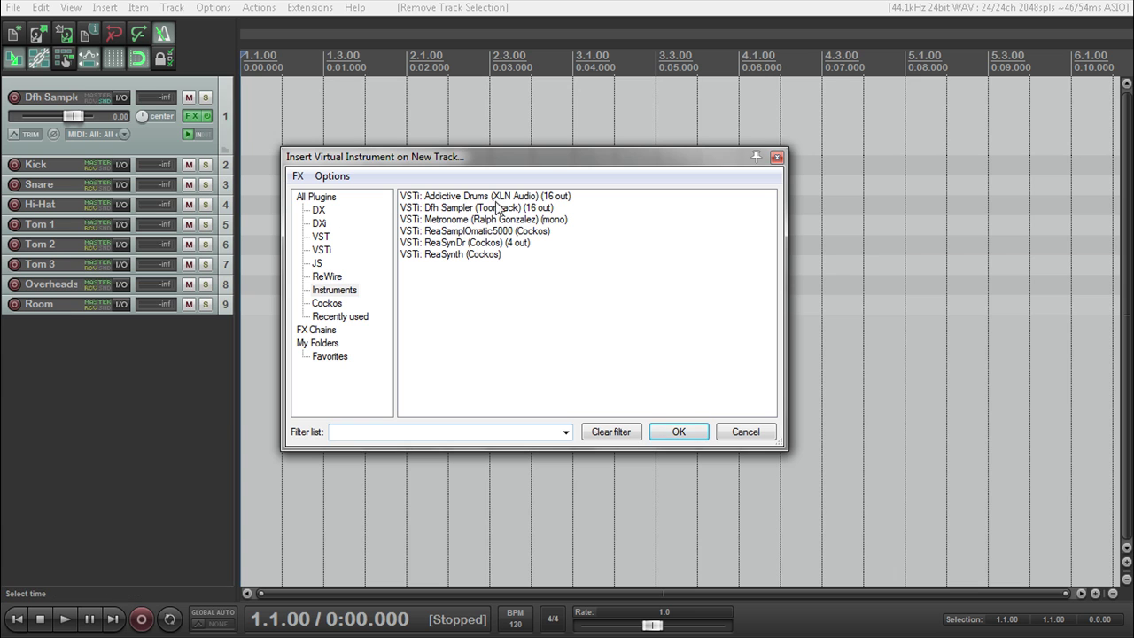
click(433, 210)
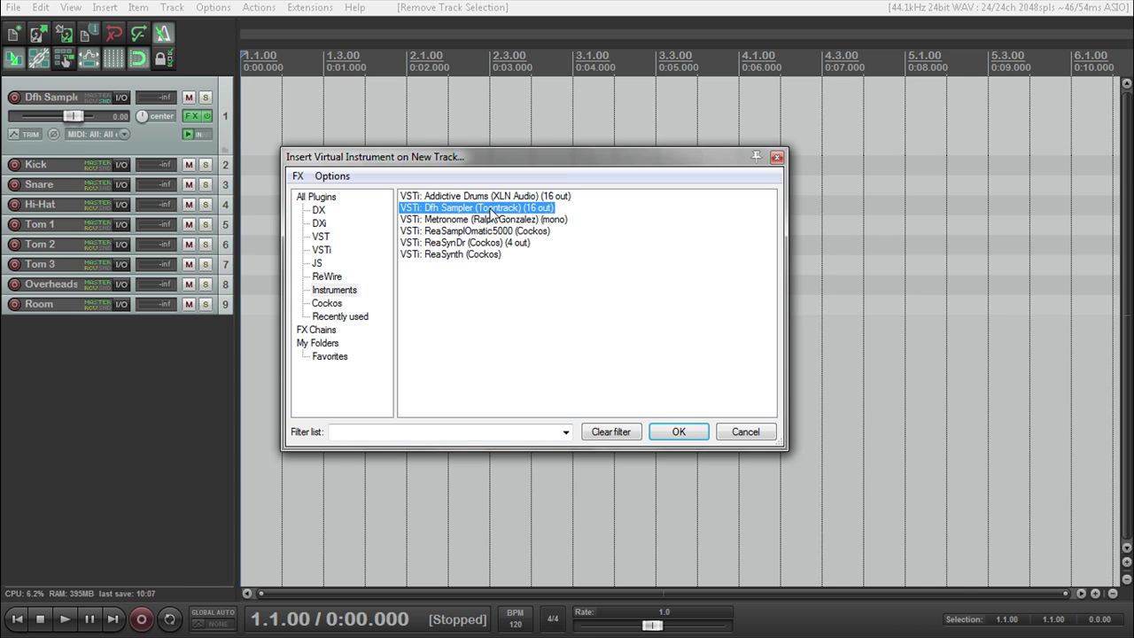
click(678, 432)
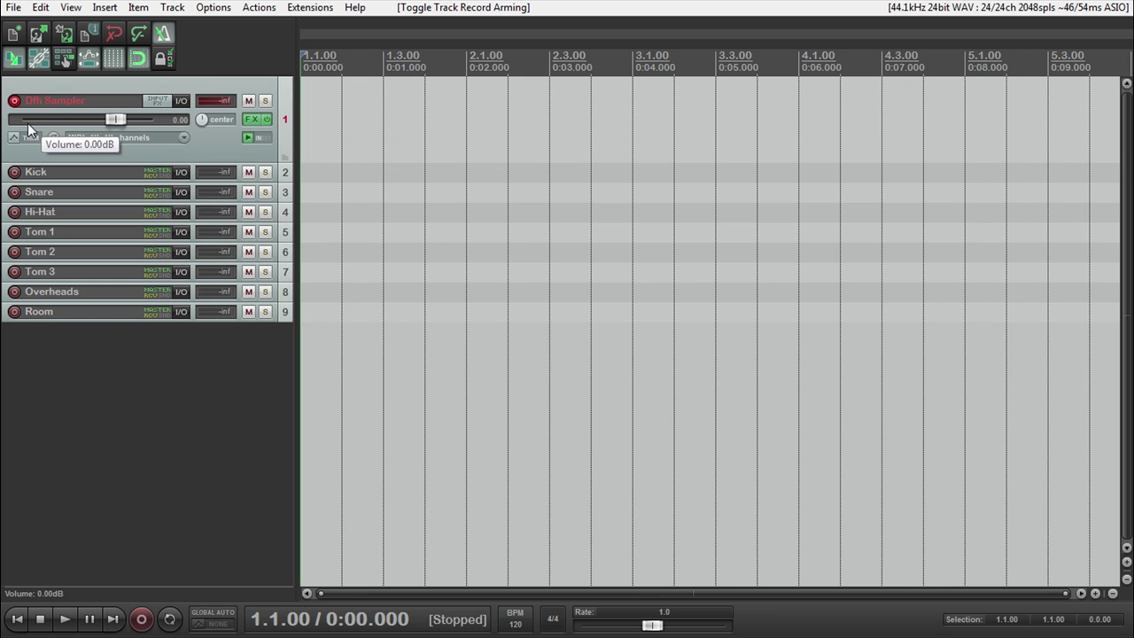
click(172, 7)
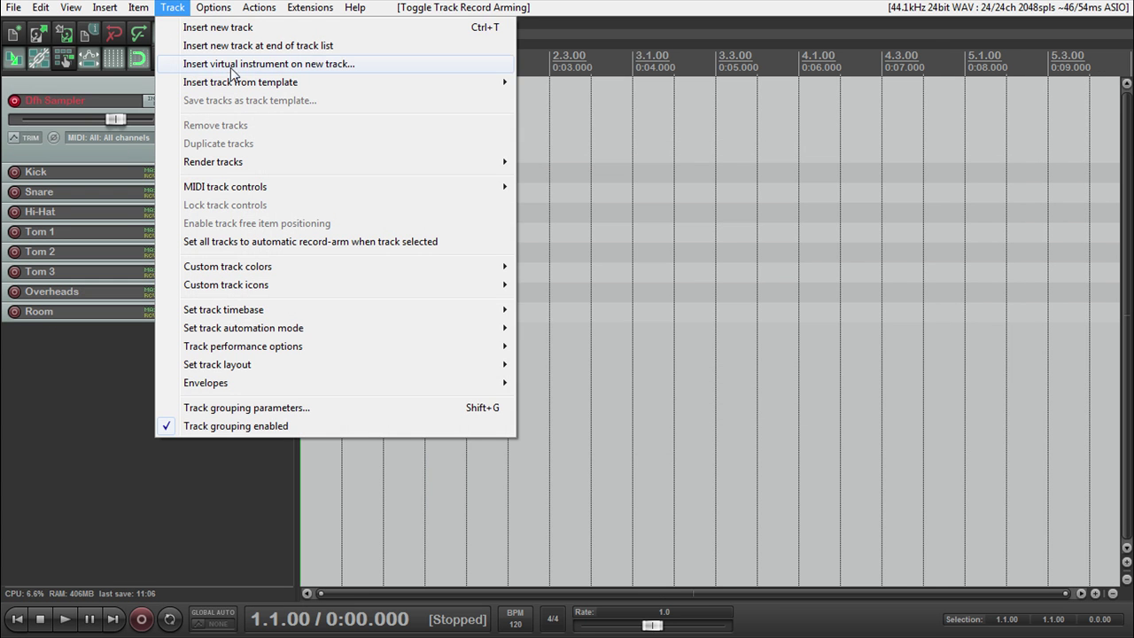
click(174, 7)
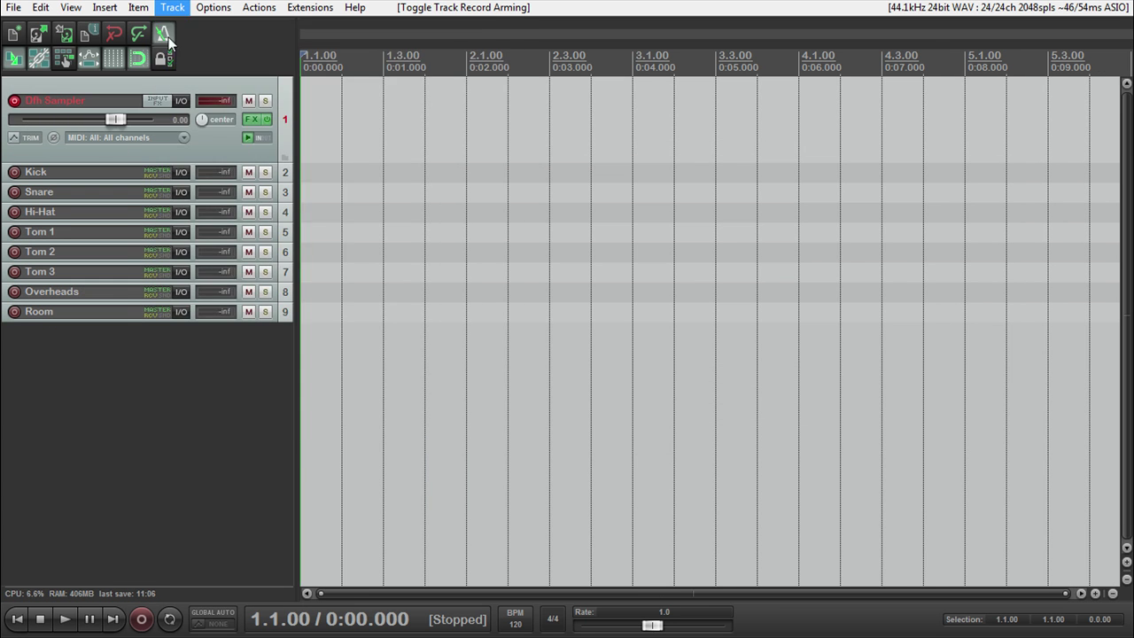
right_click(101, 413)
click(165, 425)
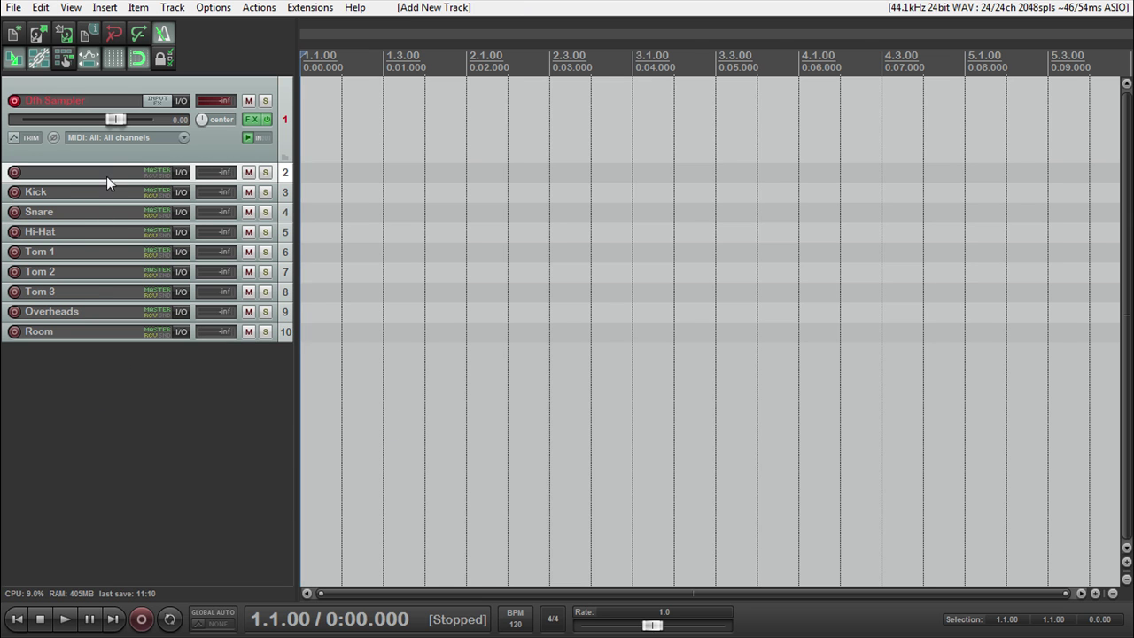
drag(131, 170, 142, 345)
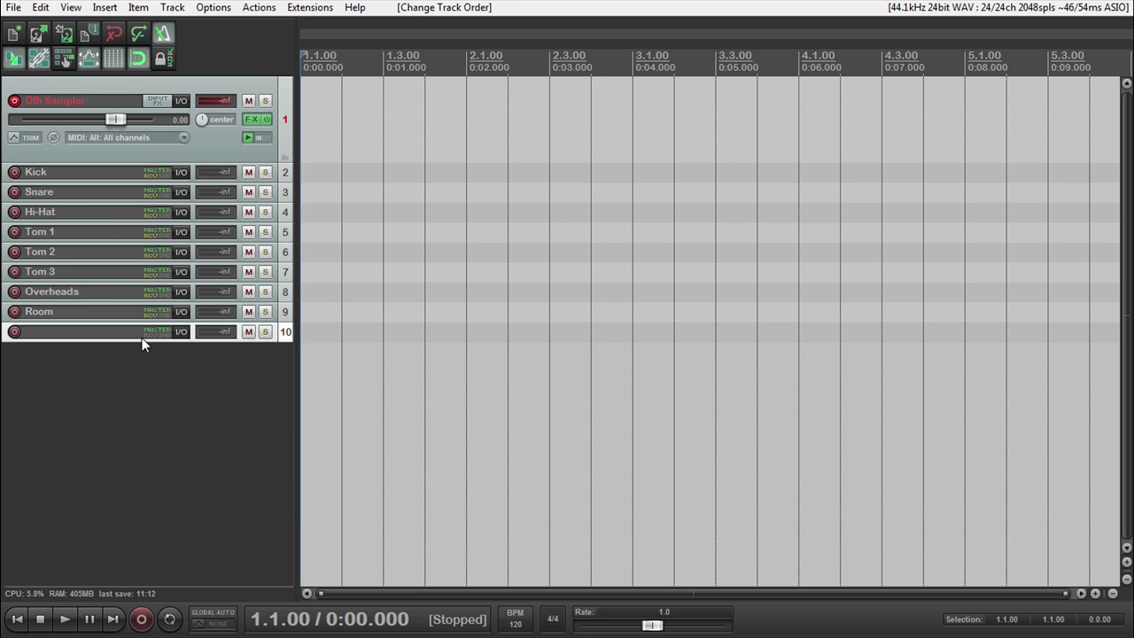
click(244, 365)
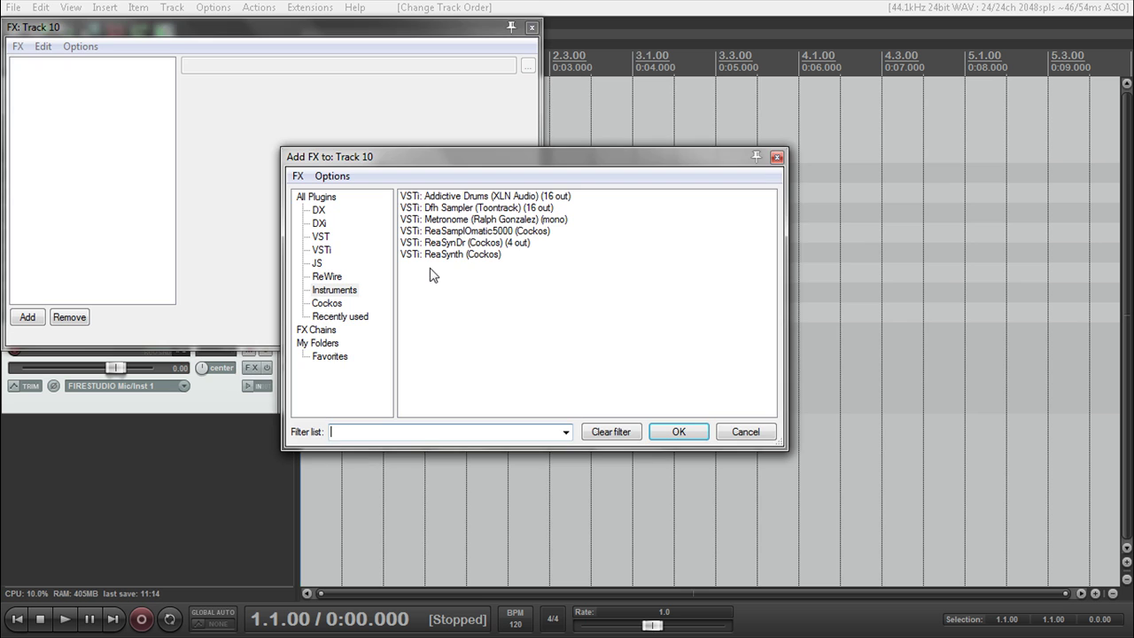
click(777, 160)
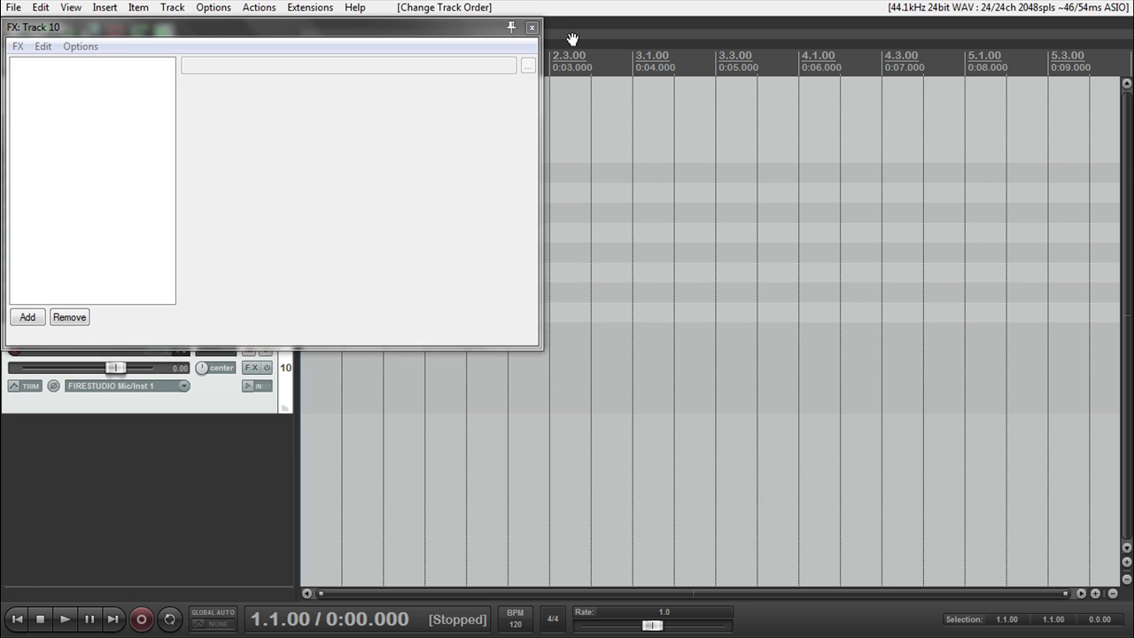
click(530, 30)
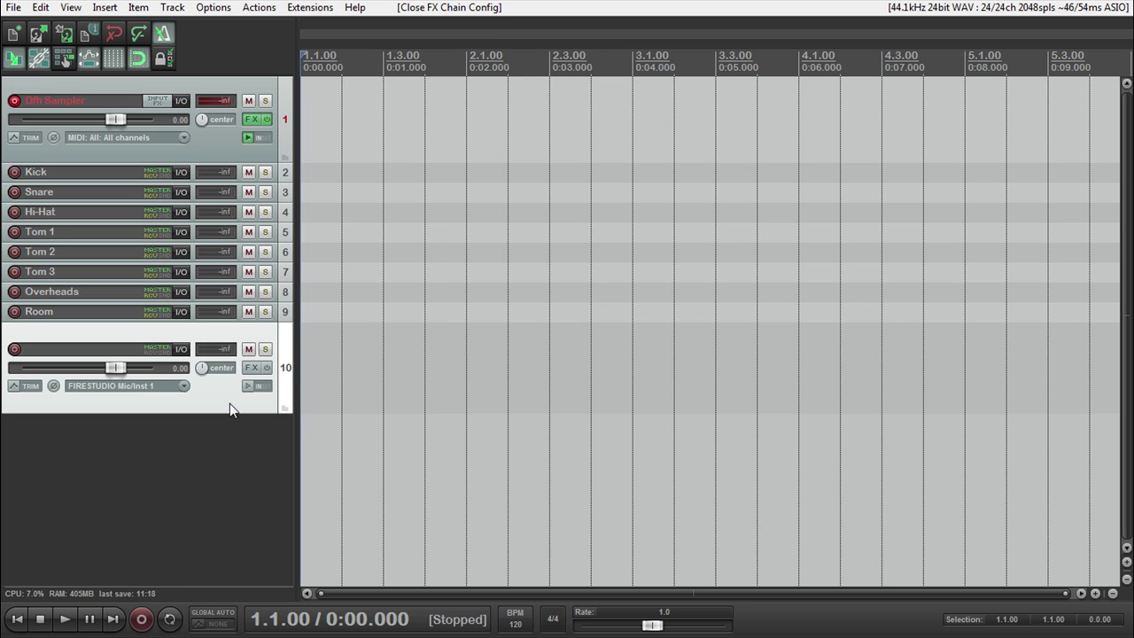
key(Delete)
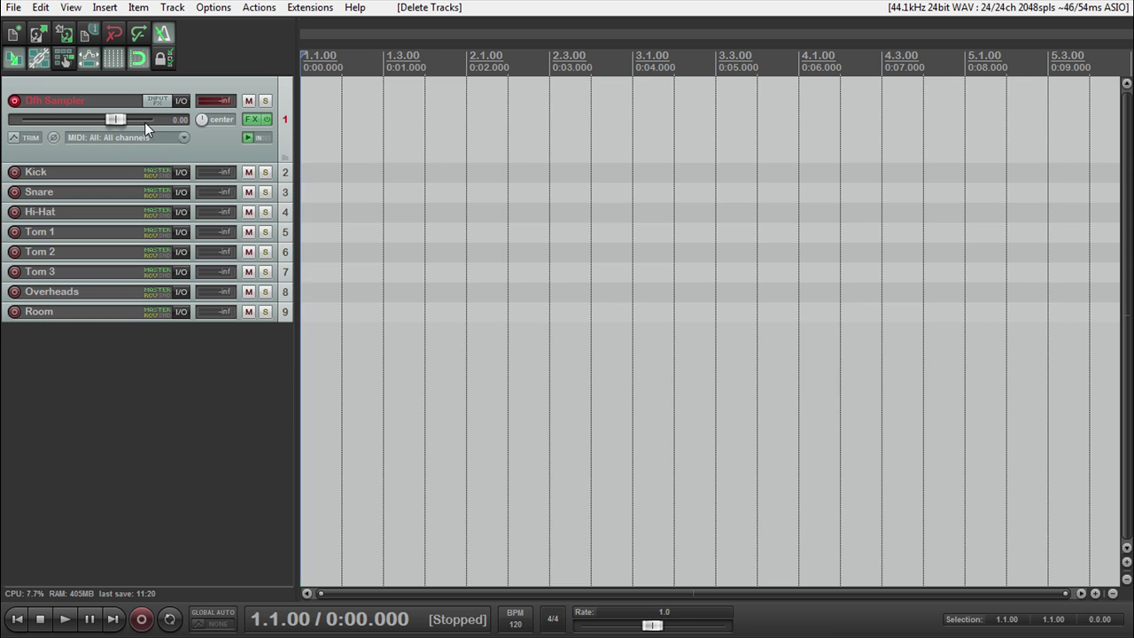
double_click(128, 410)
drag(115, 345, 134, 401)
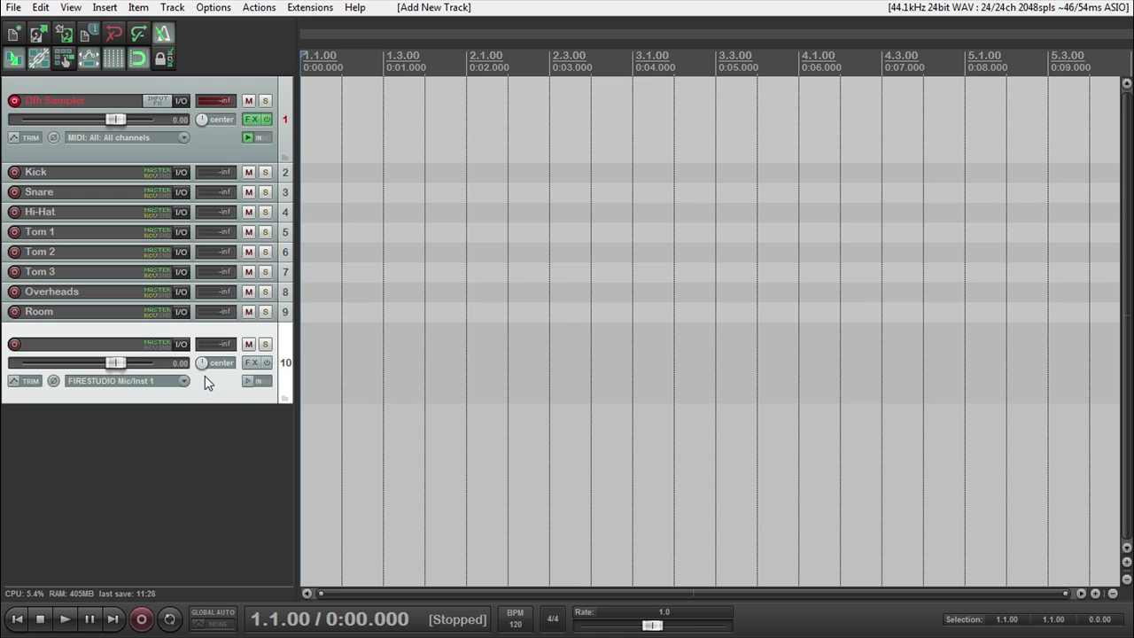
click(142, 382)
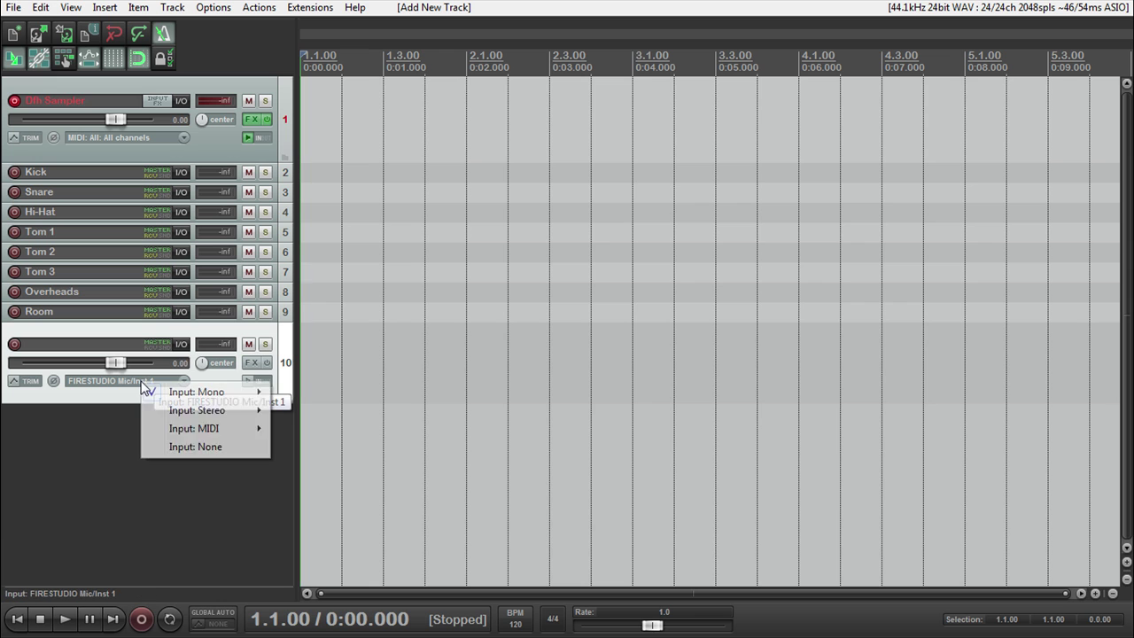
mouse_move(213, 431)
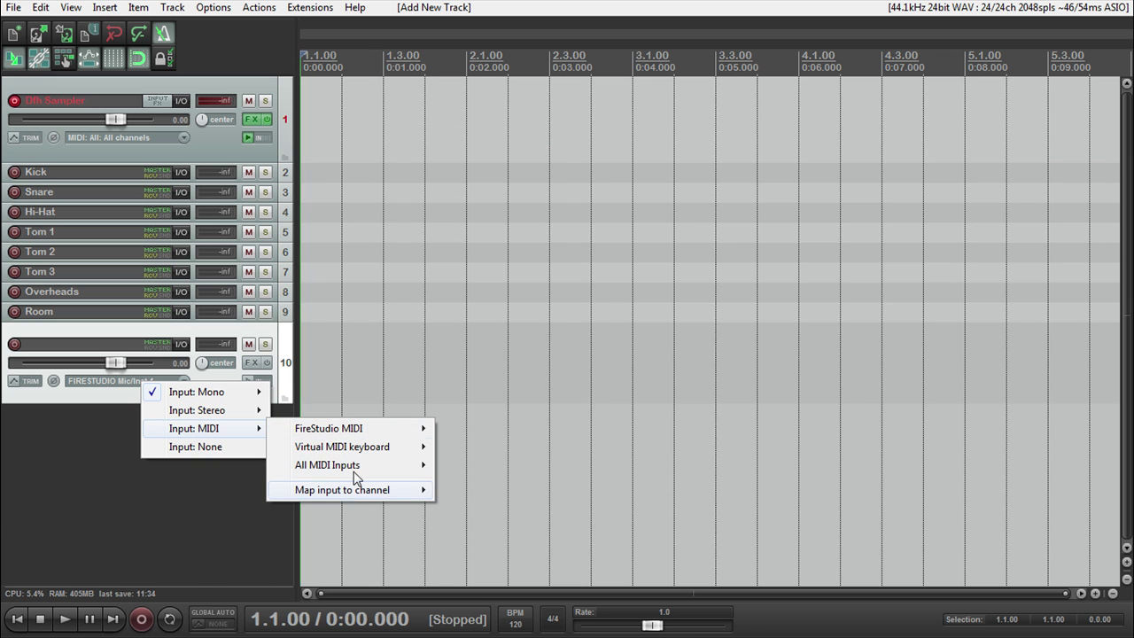
mouse_move(318, 466)
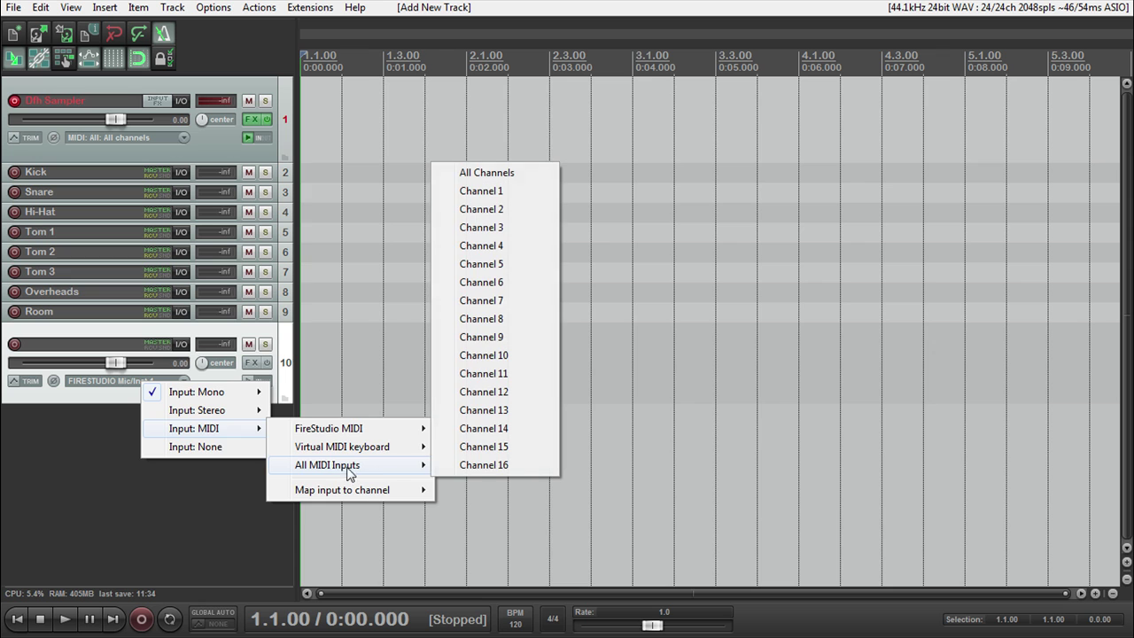
click(499, 174)
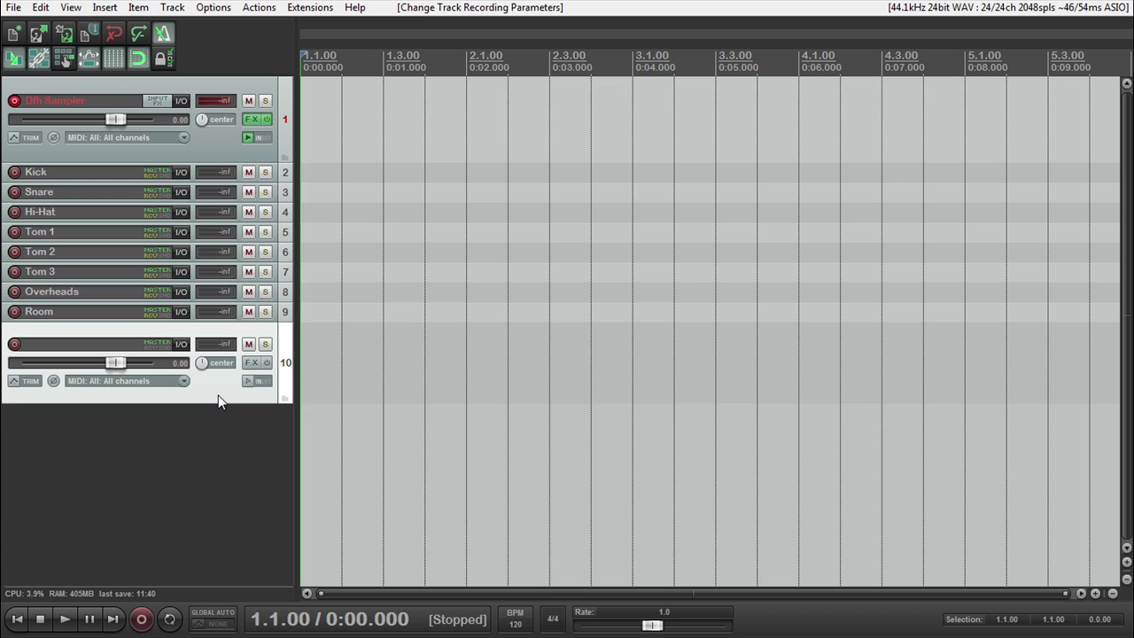
key(ctrl+s)
key(Delete)
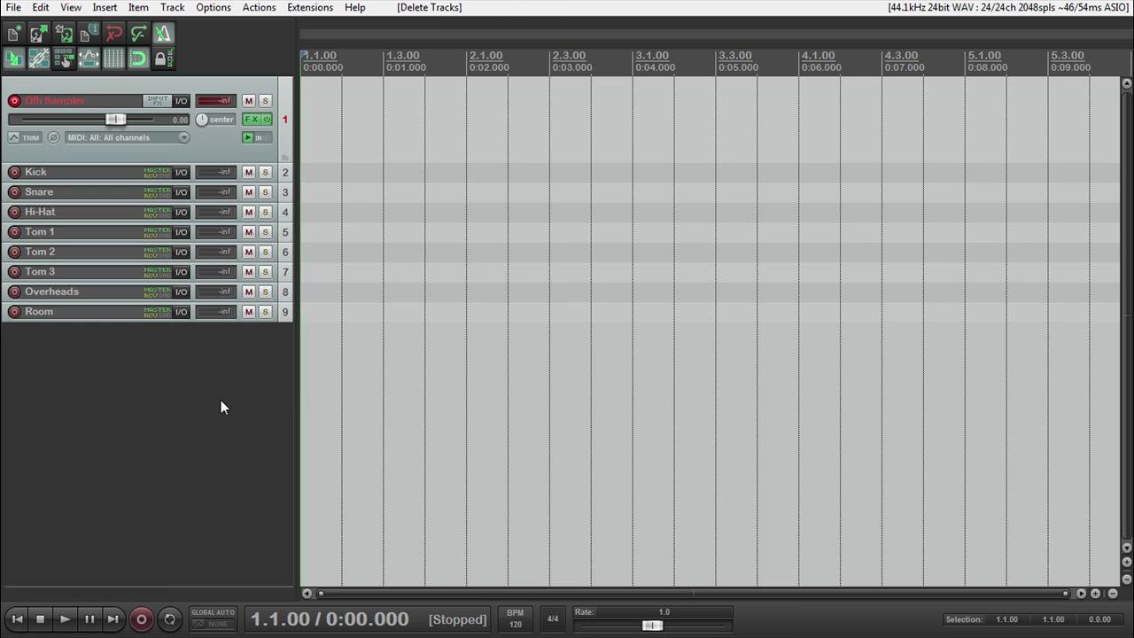
click(220, 400)
key(ctrl+s)
click(171, 7)
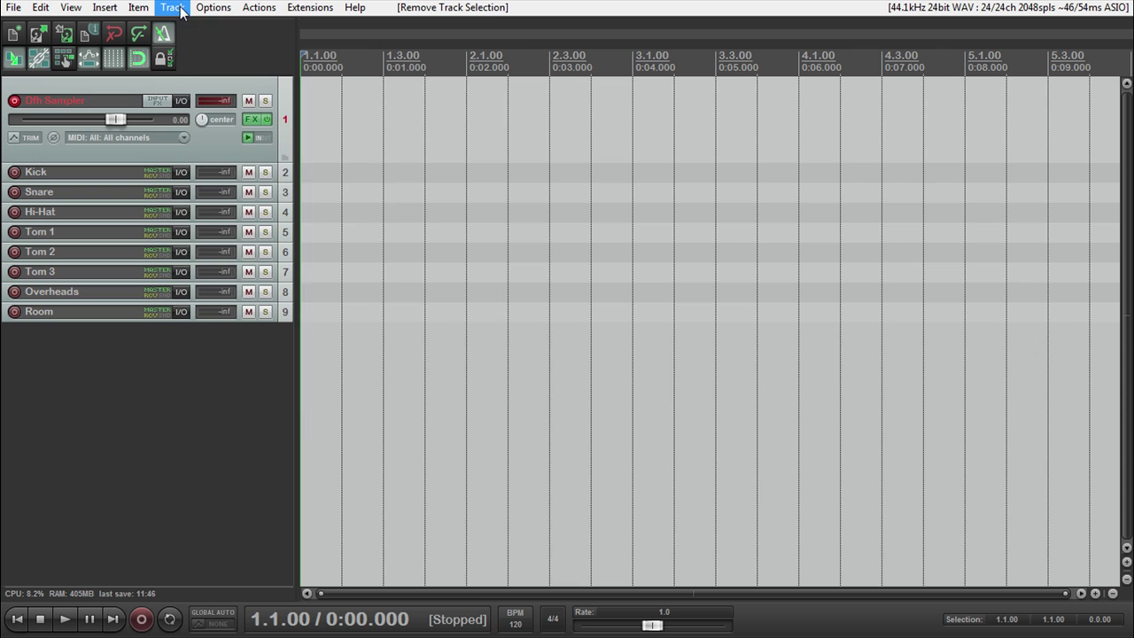
click(245, 71)
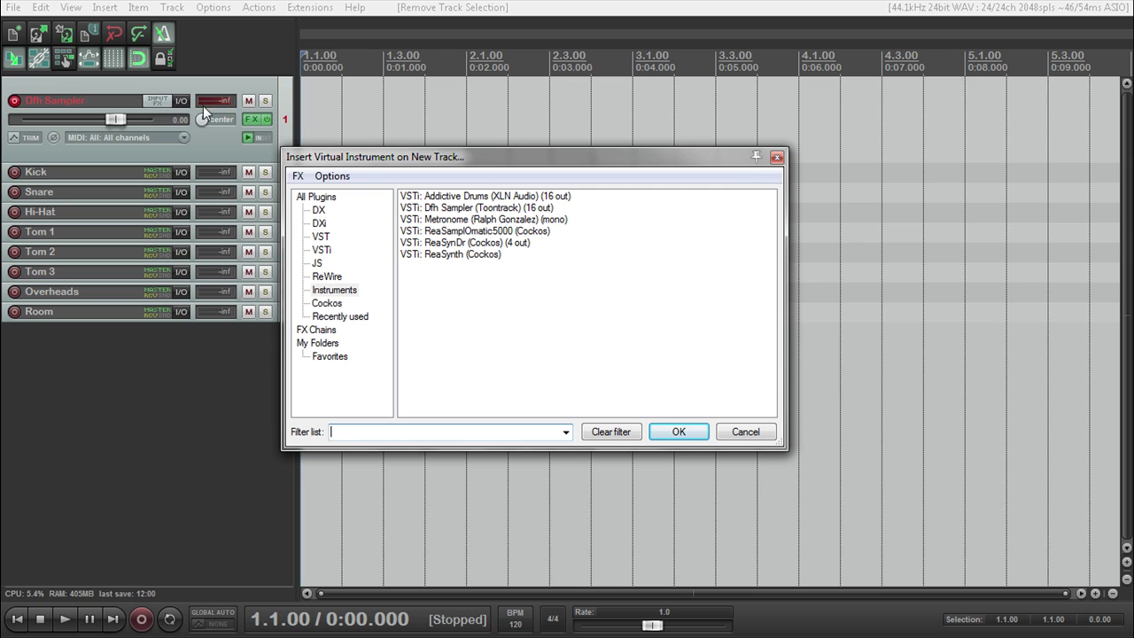
click(777, 157)
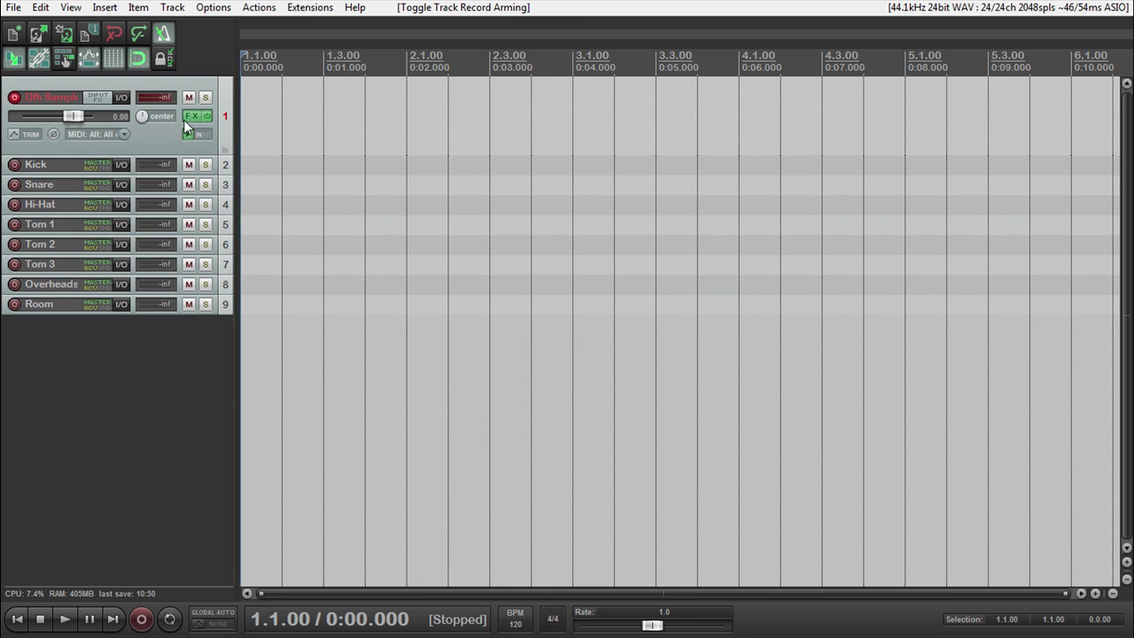
- Widen the track panel, enlarge the Dfh Sampler track, and set its input to FireStudio MIDI, all channels
drag(231, 117, 295, 118)
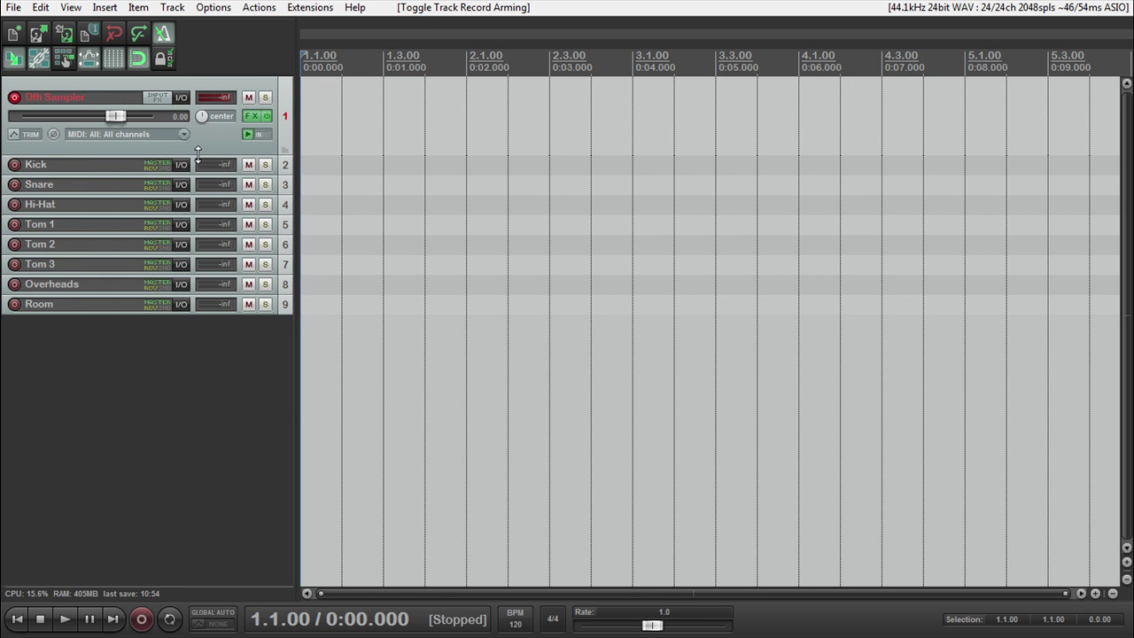
drag(197, 154, 199, 161)
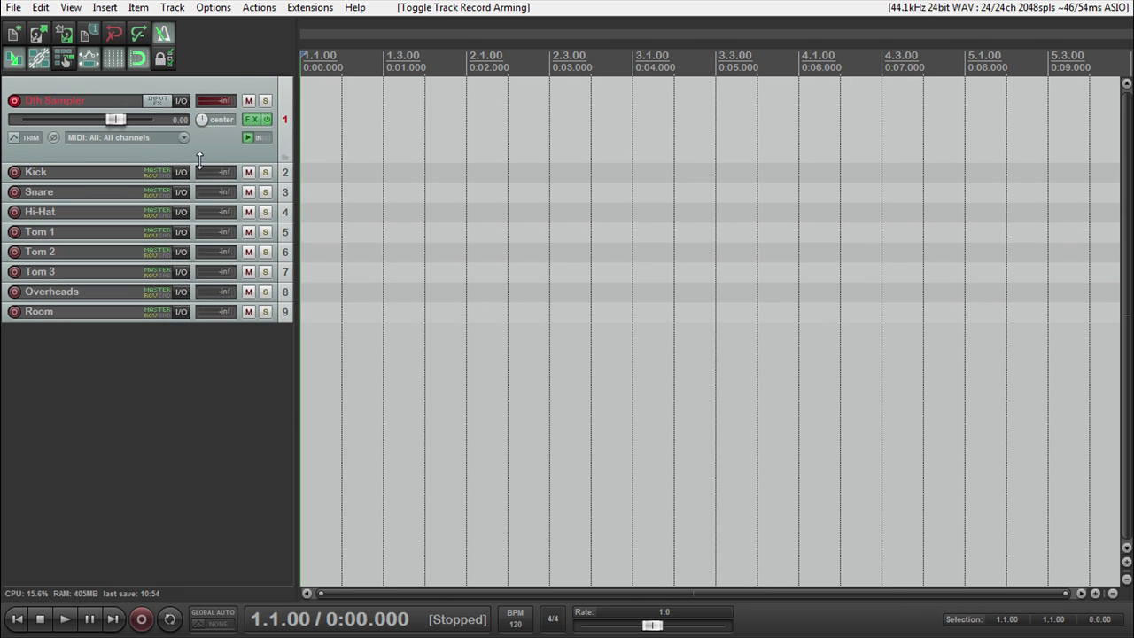
click(72, 138)
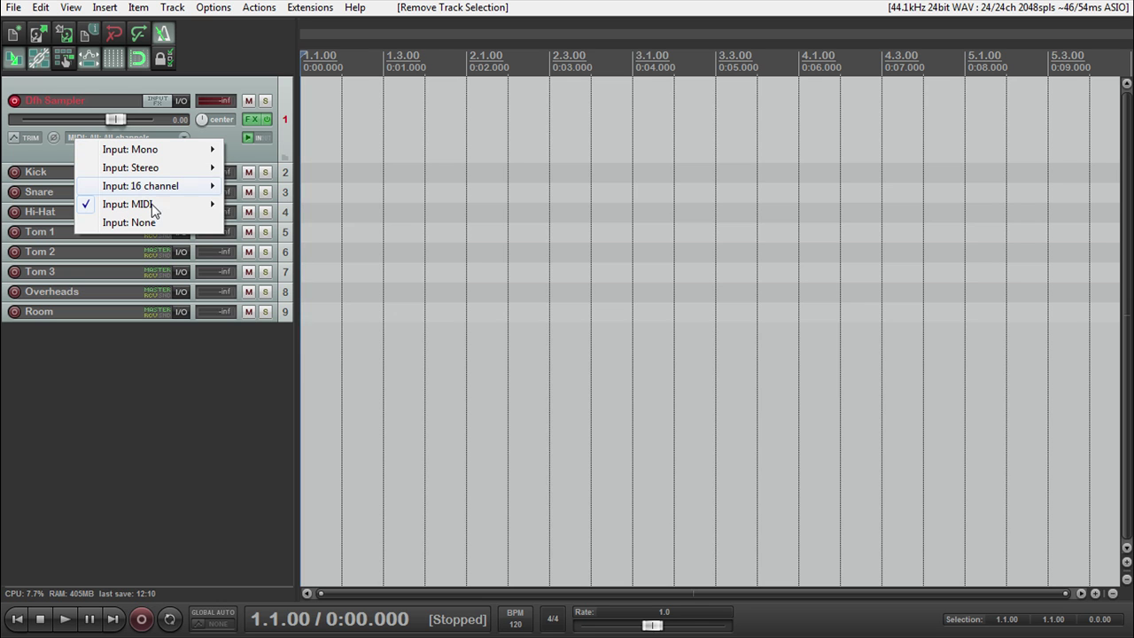
mouse_move(161, 209)
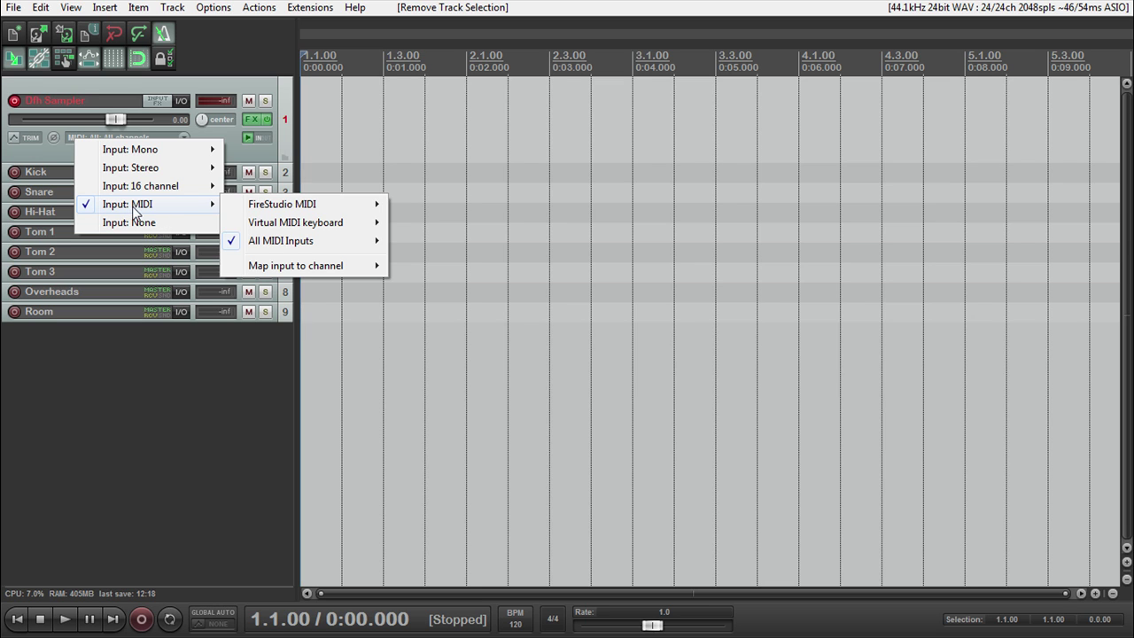
mouse_move(275, 210)
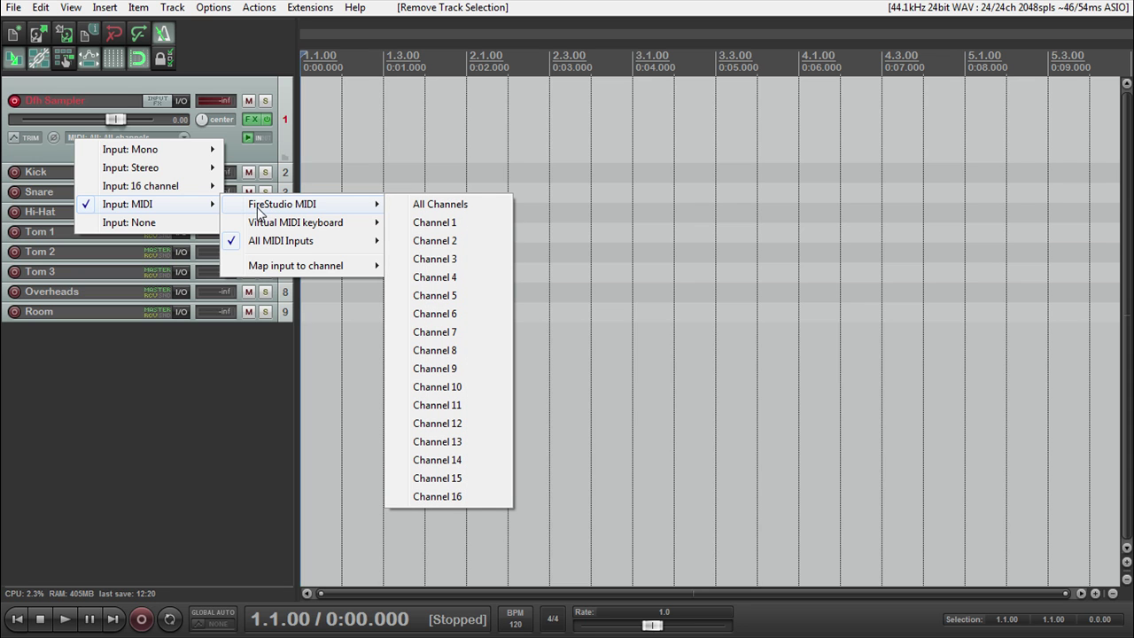
click(428, 206)
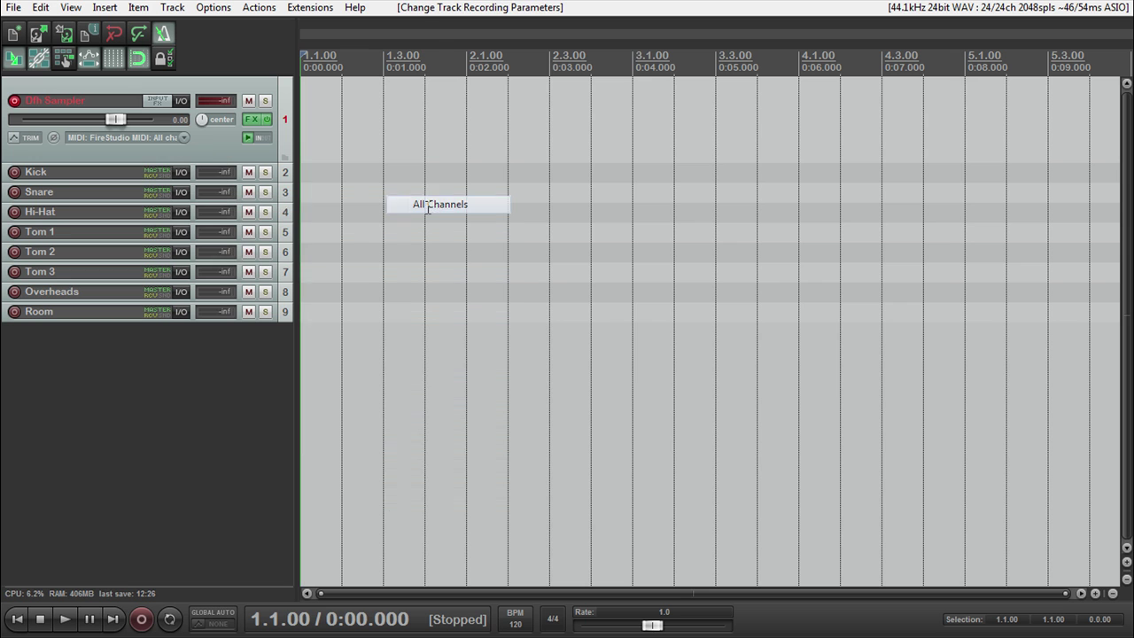
right_click(121, 372)
key(Escape)
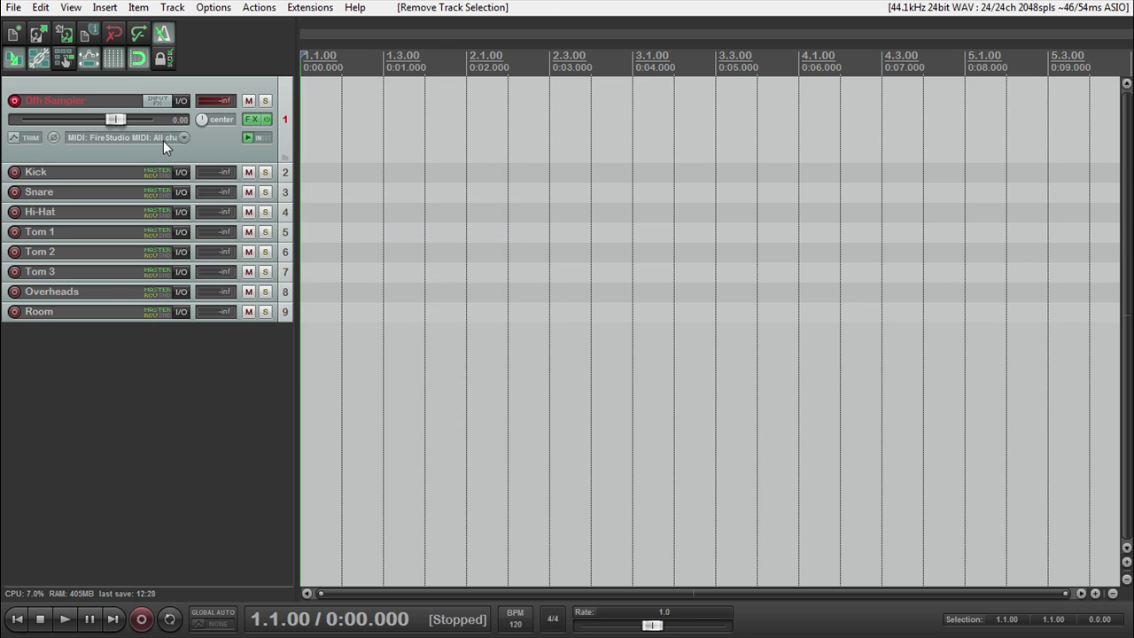
- Switch the Dfh Sampler input to All MIDI Inputs > All Channels and select the track
click(164, 141)
mouse_move(233, 207)
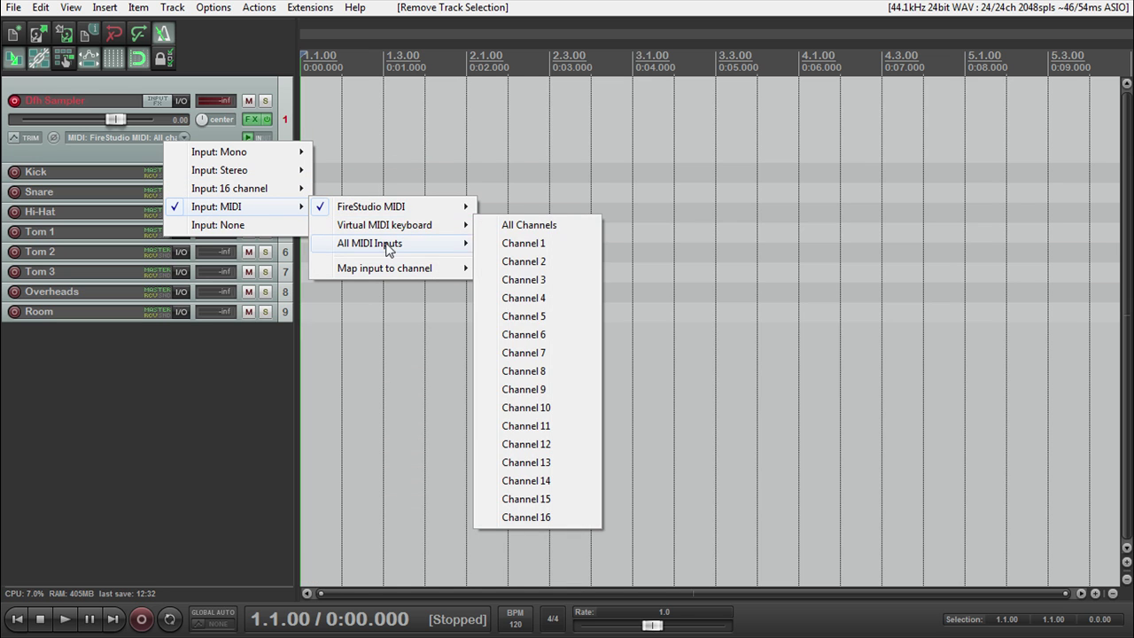
mouse_move(434, 245)
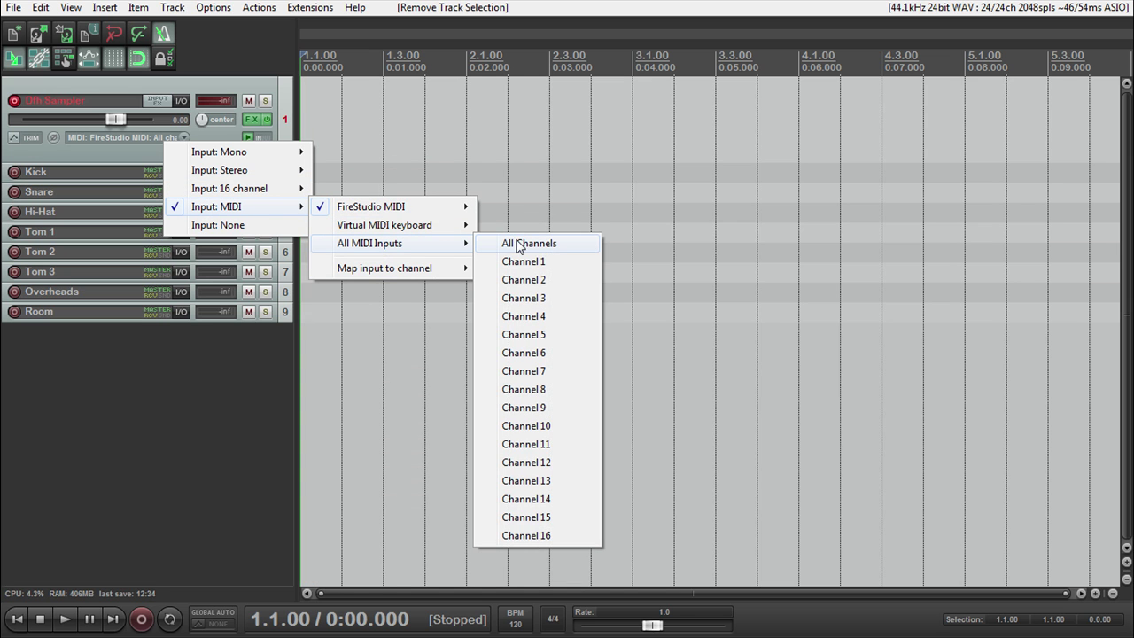
click(509, 243)
click(248, 332)
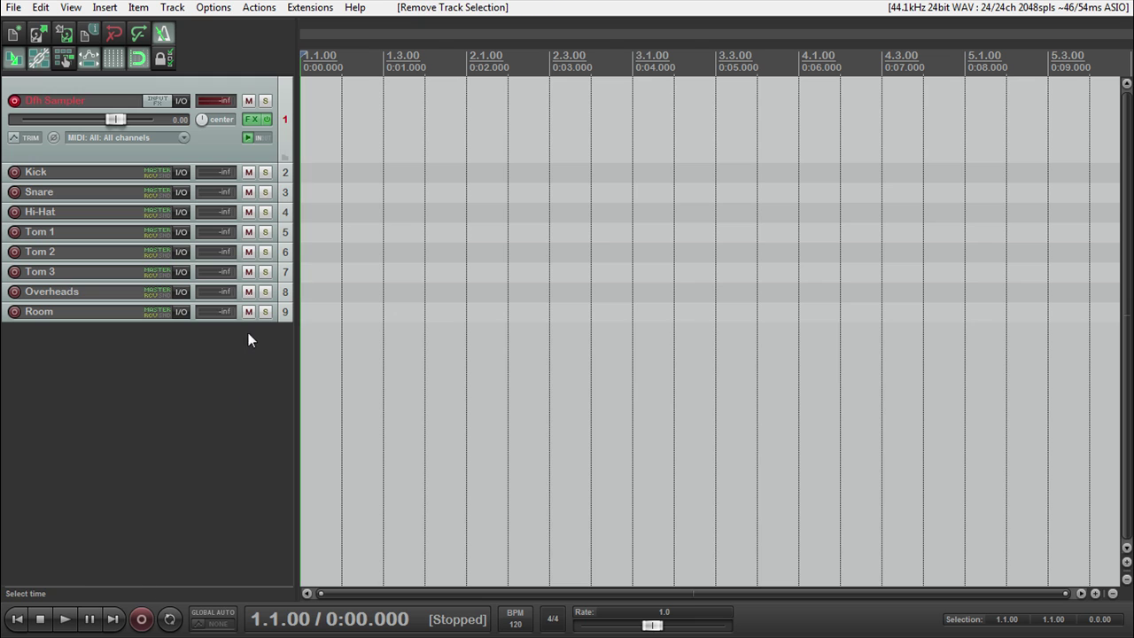
click(212, 144)
- Insert a new MIDI item at the project start on the Dfh Sampler track
click(342, 139)
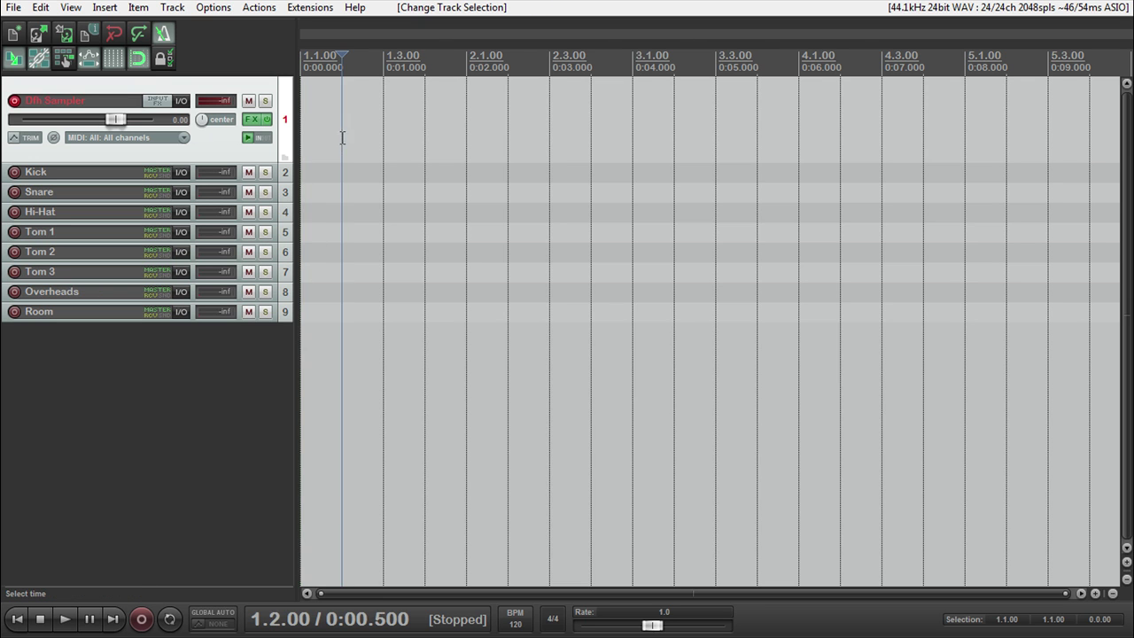
click(18, 619)
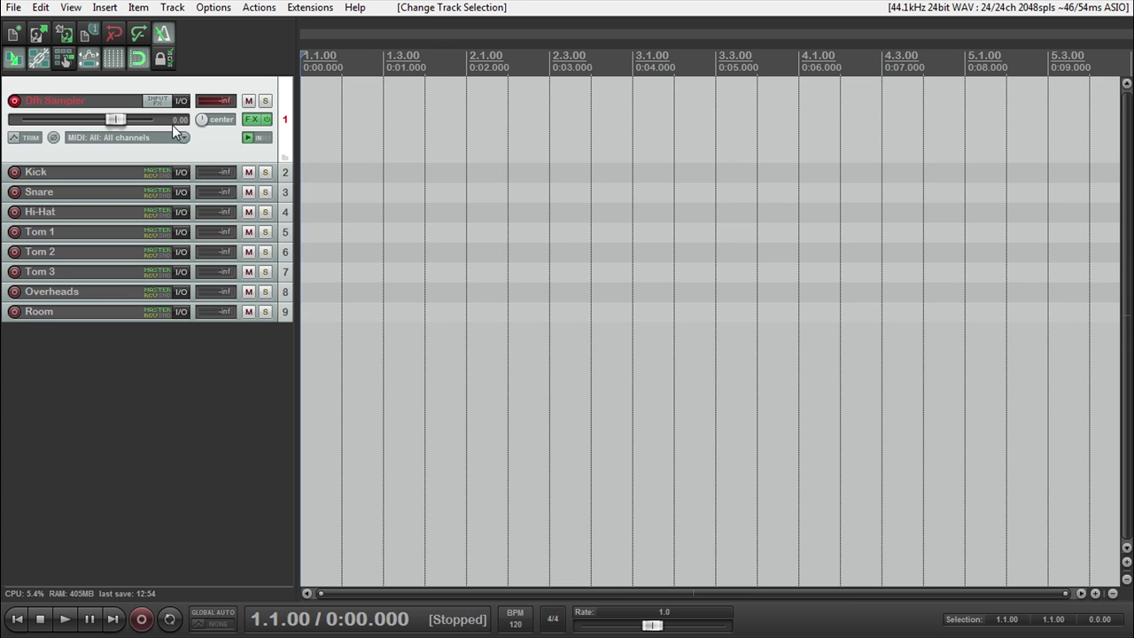
click(115, 9)
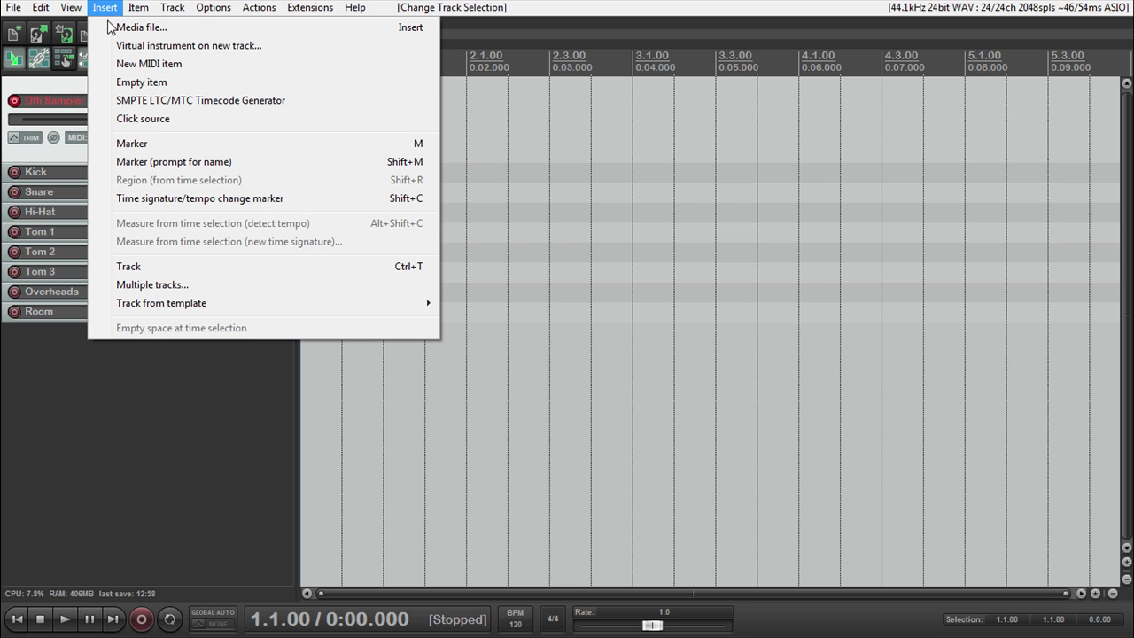
click(146, 64)
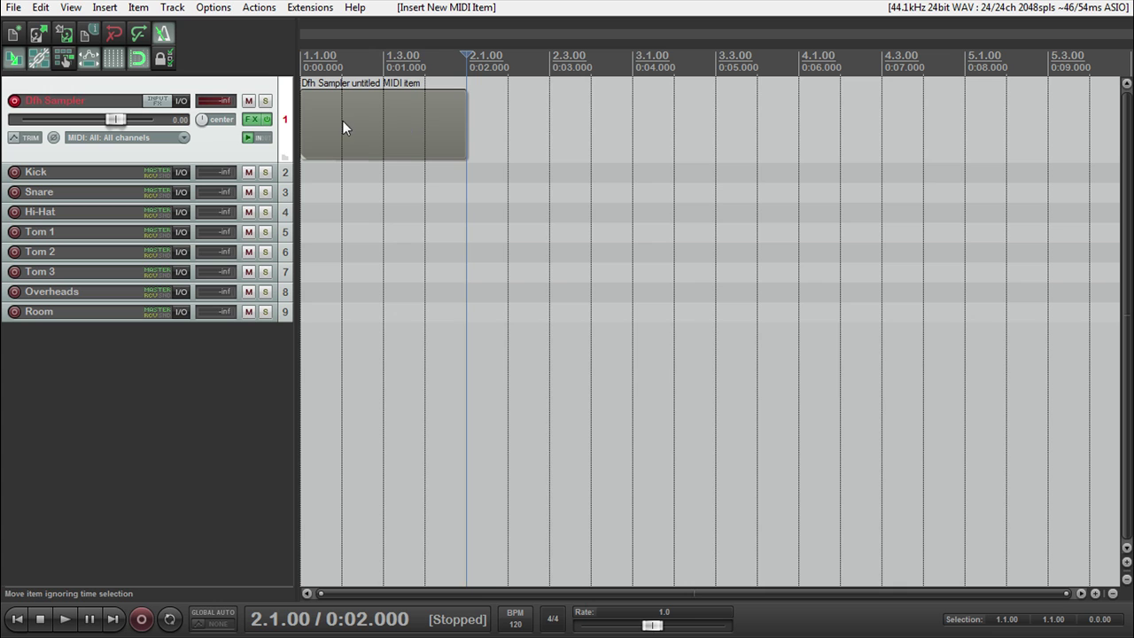
- Change the project tempo to 150 BPM, then set it back to 120 BPM
click(517, 623)
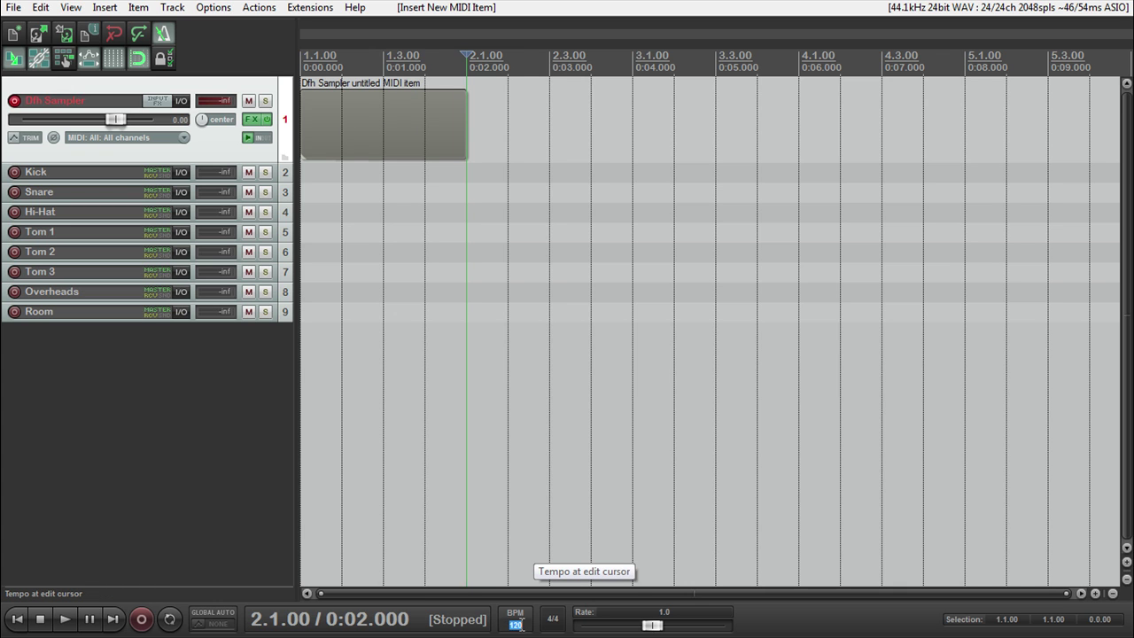
text(150)
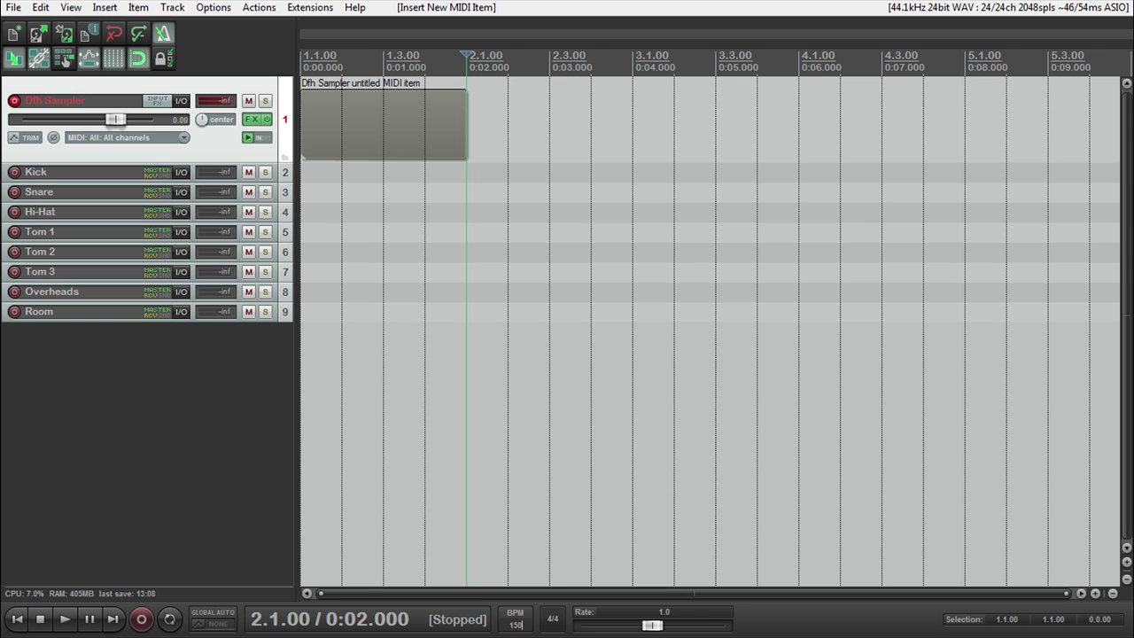
key(Return)
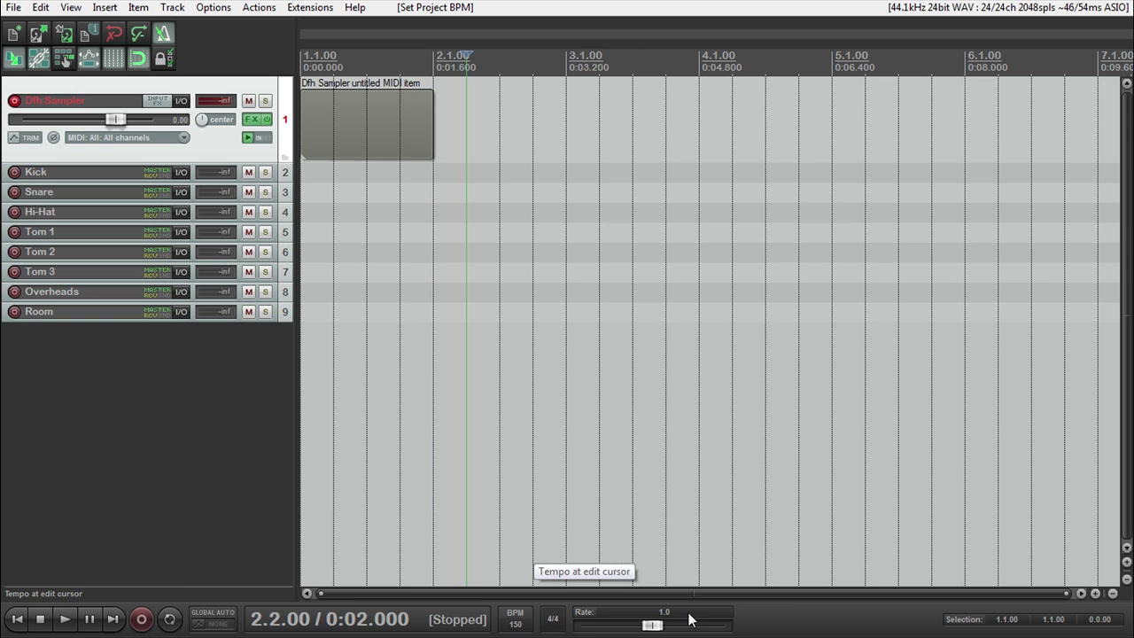
click(529, 622)
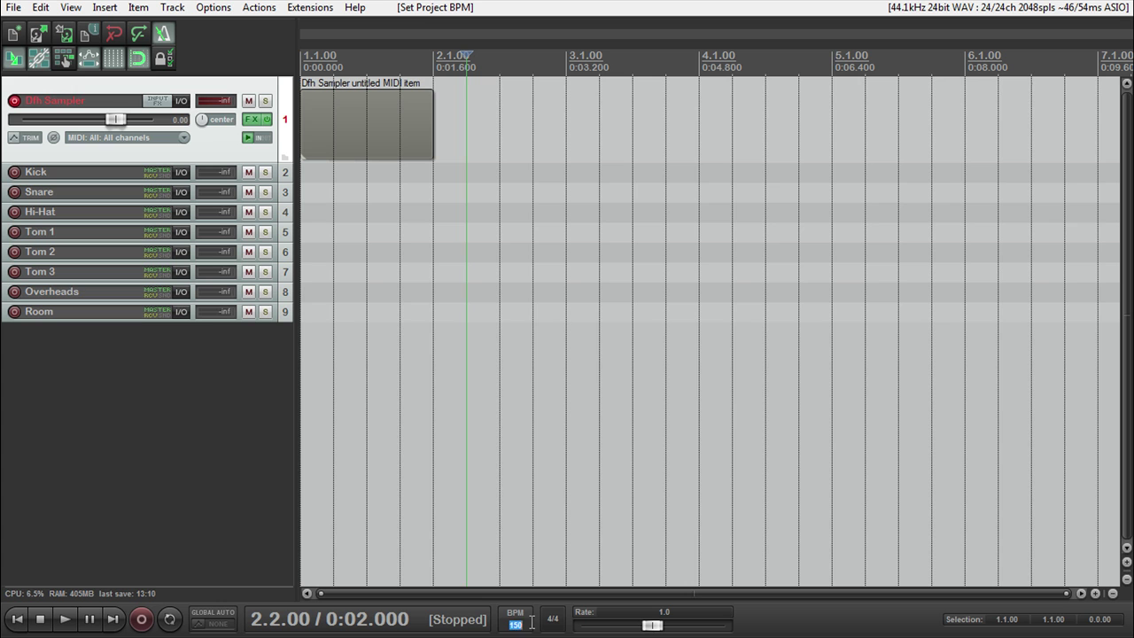
text(120)
key(Return)
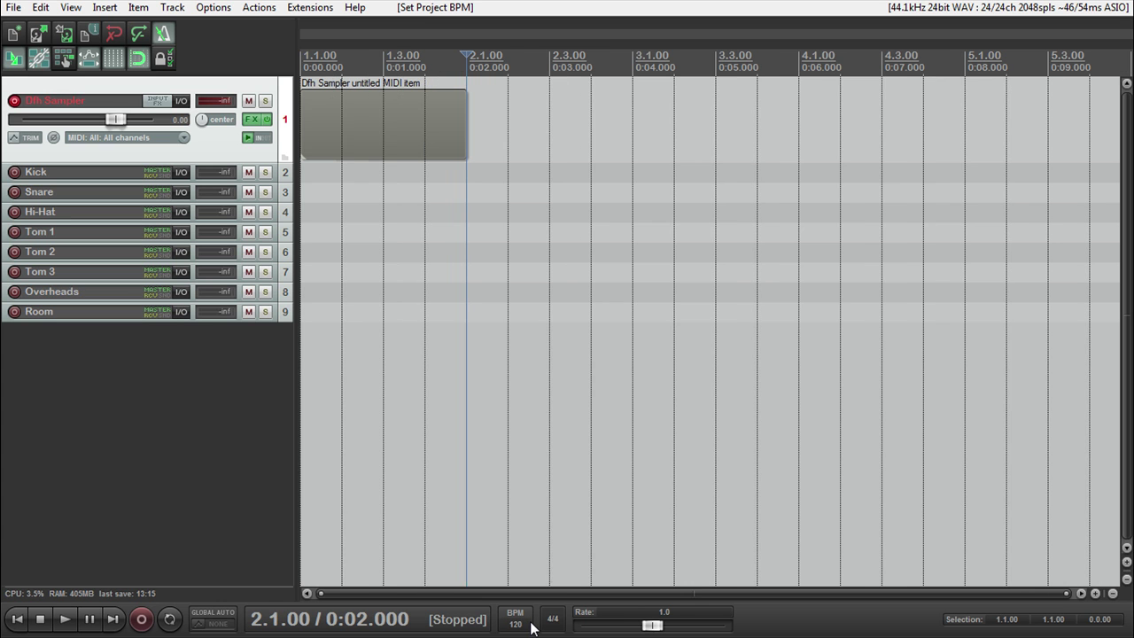
- Place the edit position inside the MIDI item and select the Dfh Sampler track
click(337, 127)
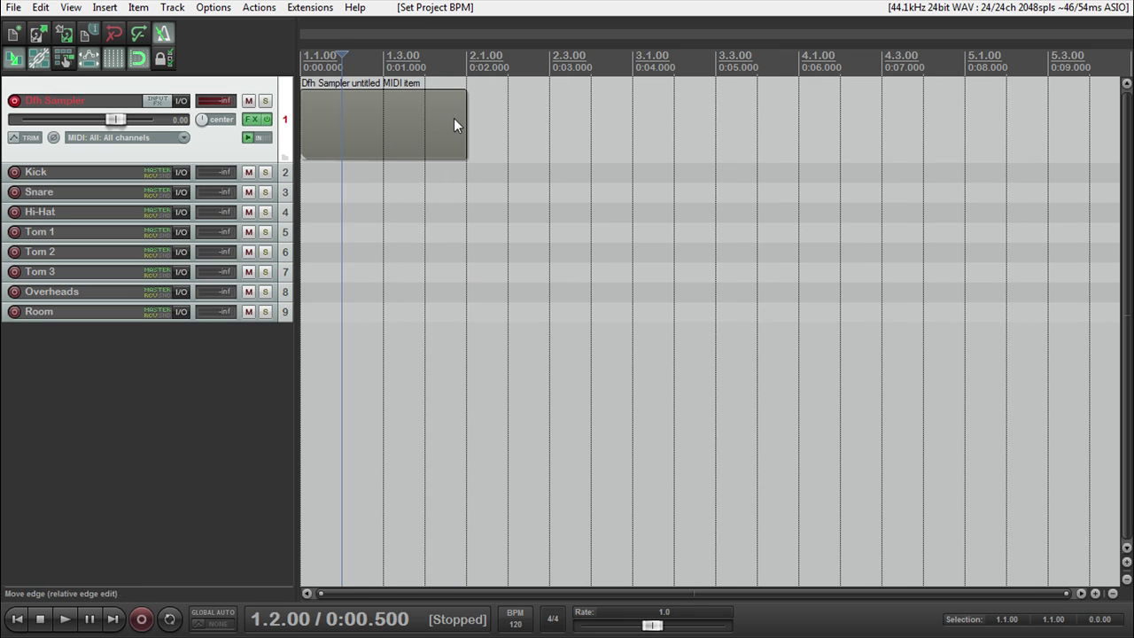
click(104, 8)
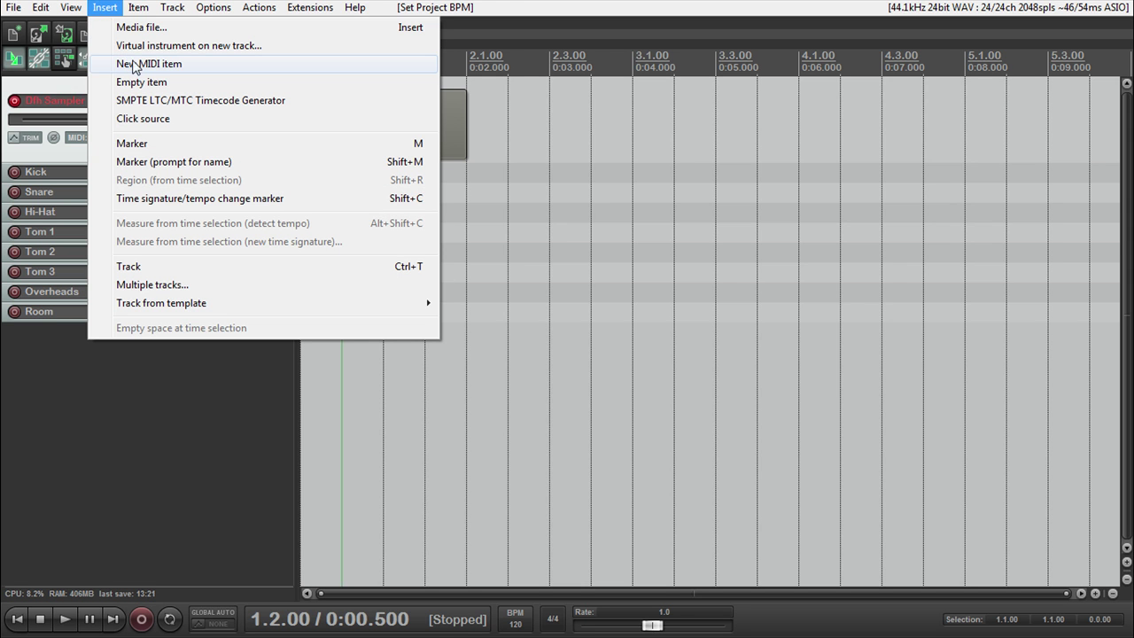
click(168, 433)
click(333, 129)
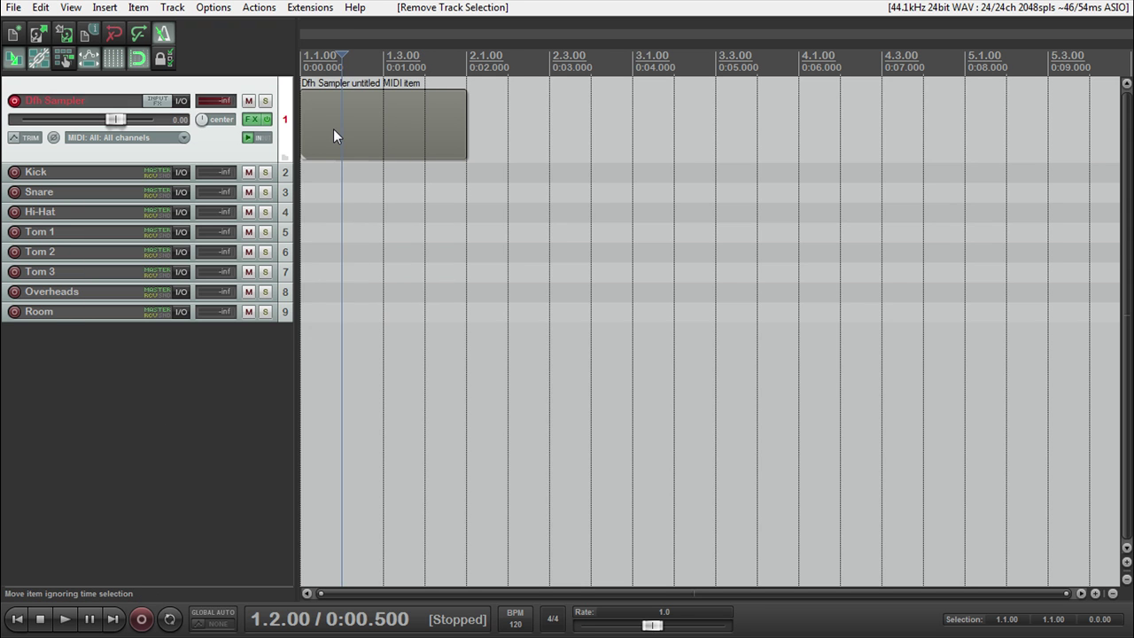
- Open the MIDI item in the MIDI editor and add a C2 note on beat 1
double_click(391, 132)
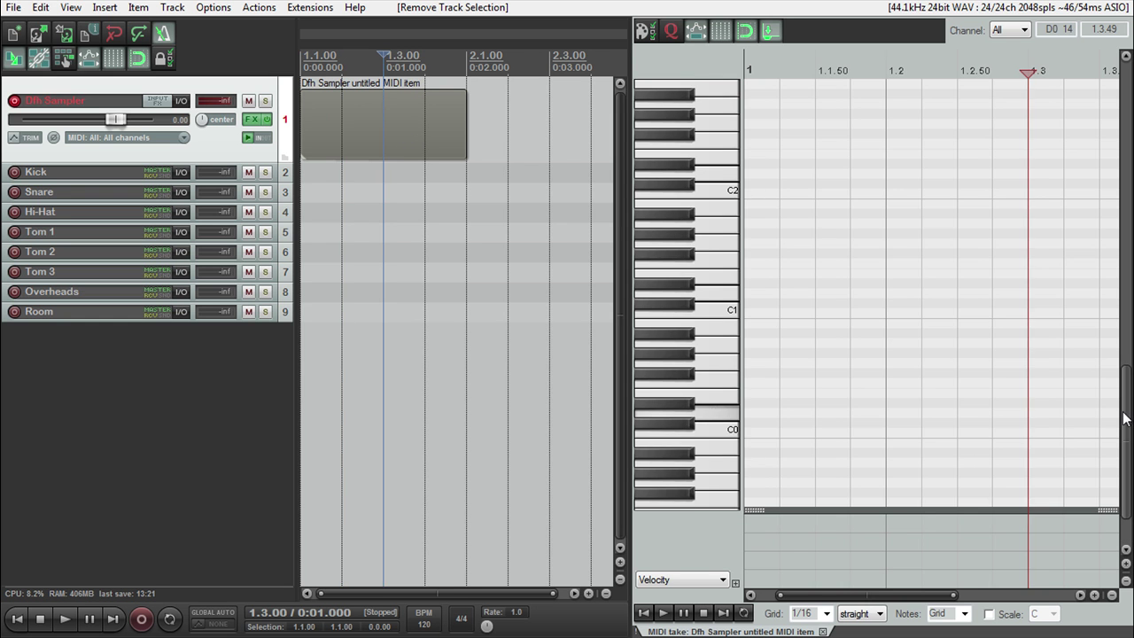
scroll(1128, 391, up, 5)
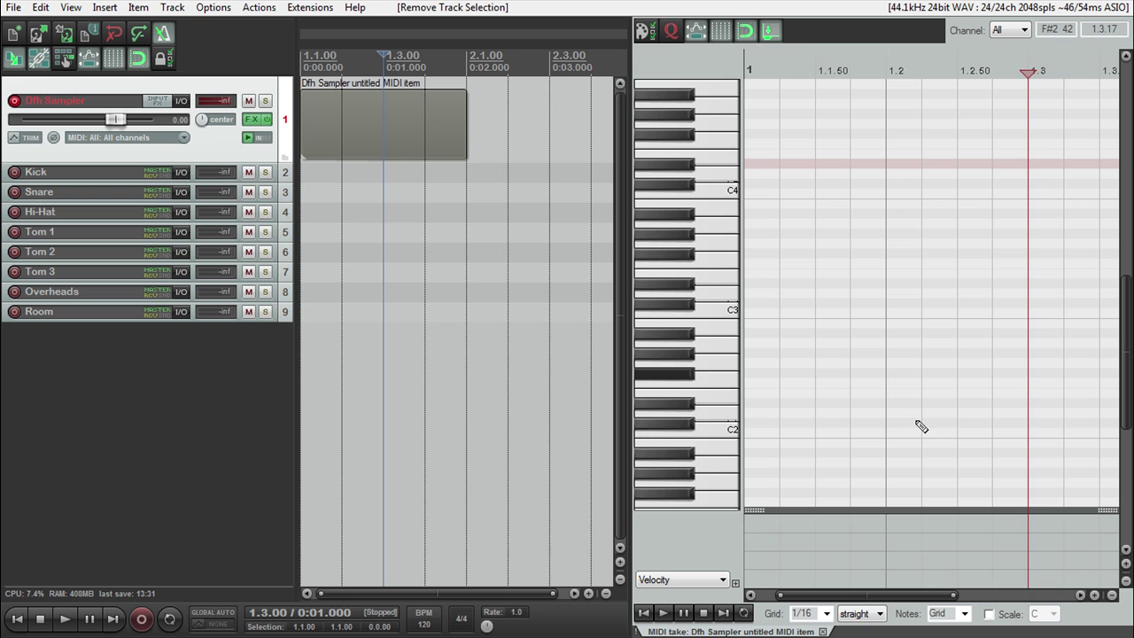
click(769, 437)
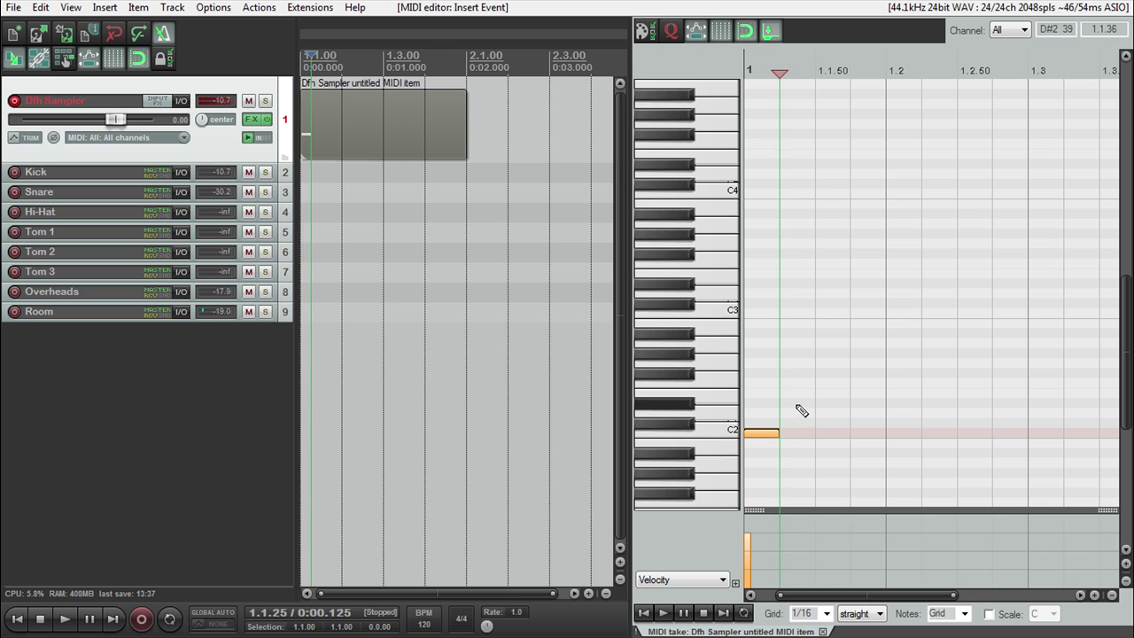
click(792, 381)
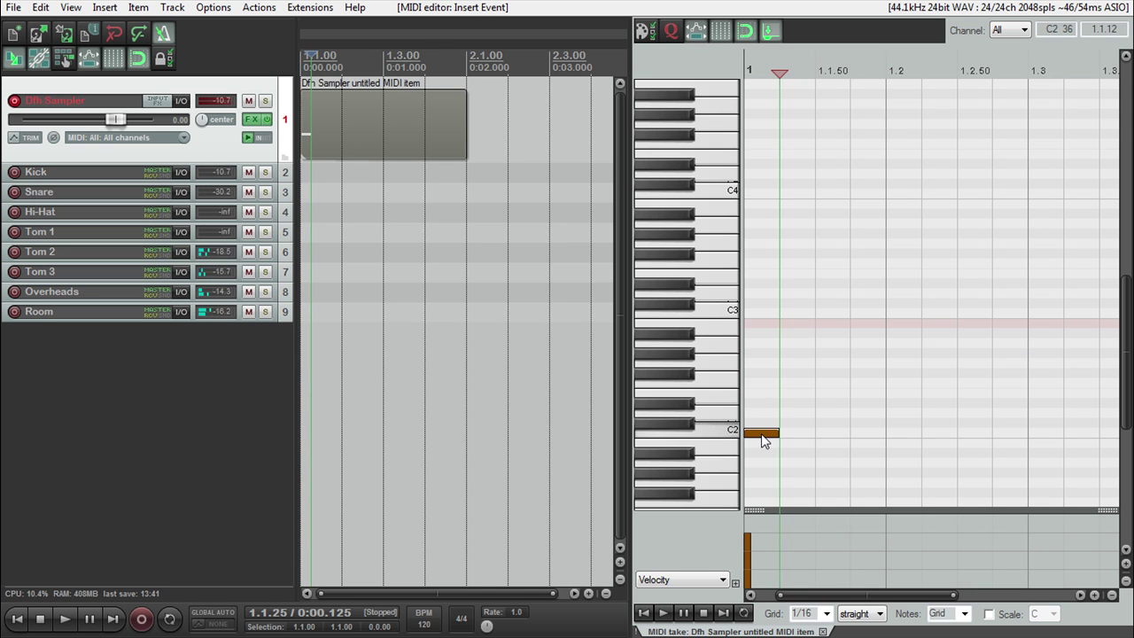
mouse_move(763, 440)
mouse_down()
mouse_move(758, 400)
mouse_move(760, 433)
mouse_up()
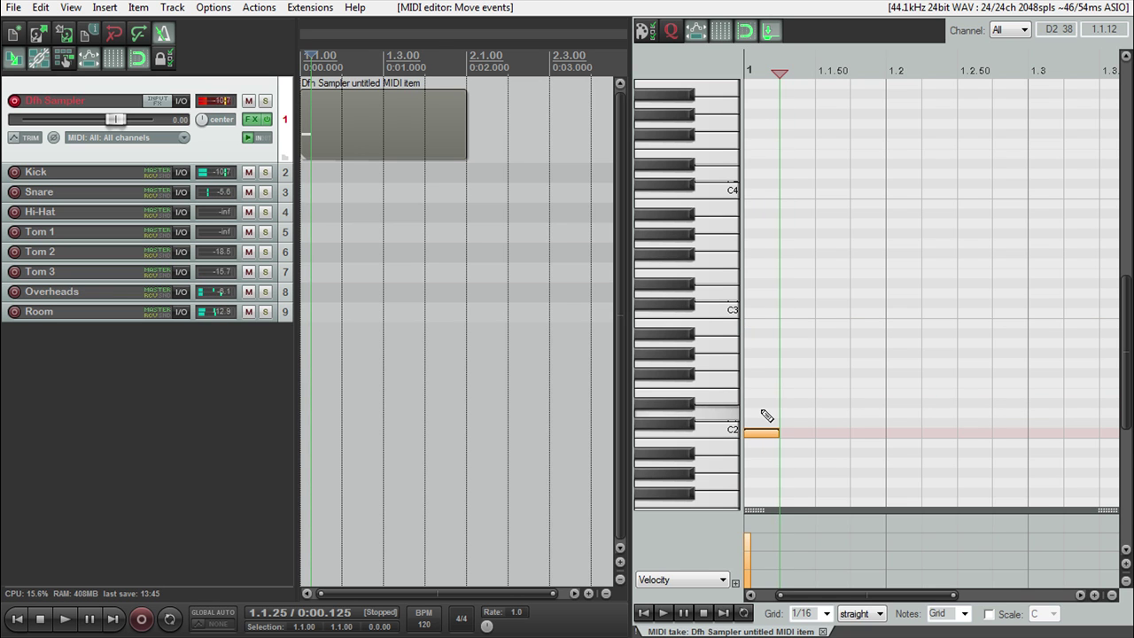
- Add notes on beats 1.2, 1.3 and 1.4, alternating C#2 and C2
click(716, 441)
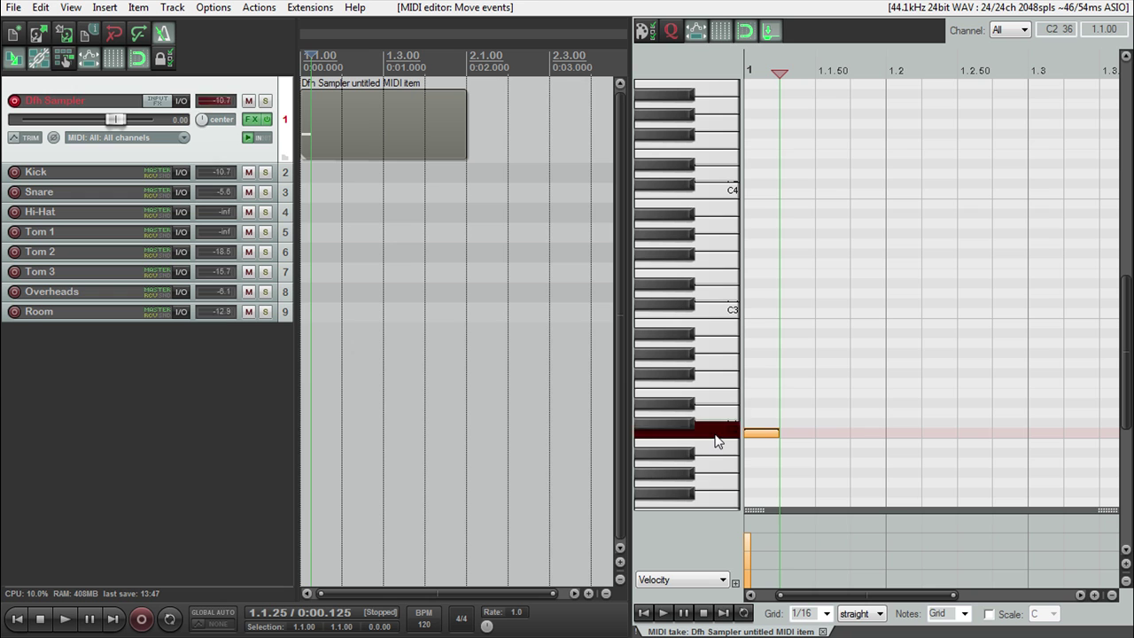
click(720, 423)
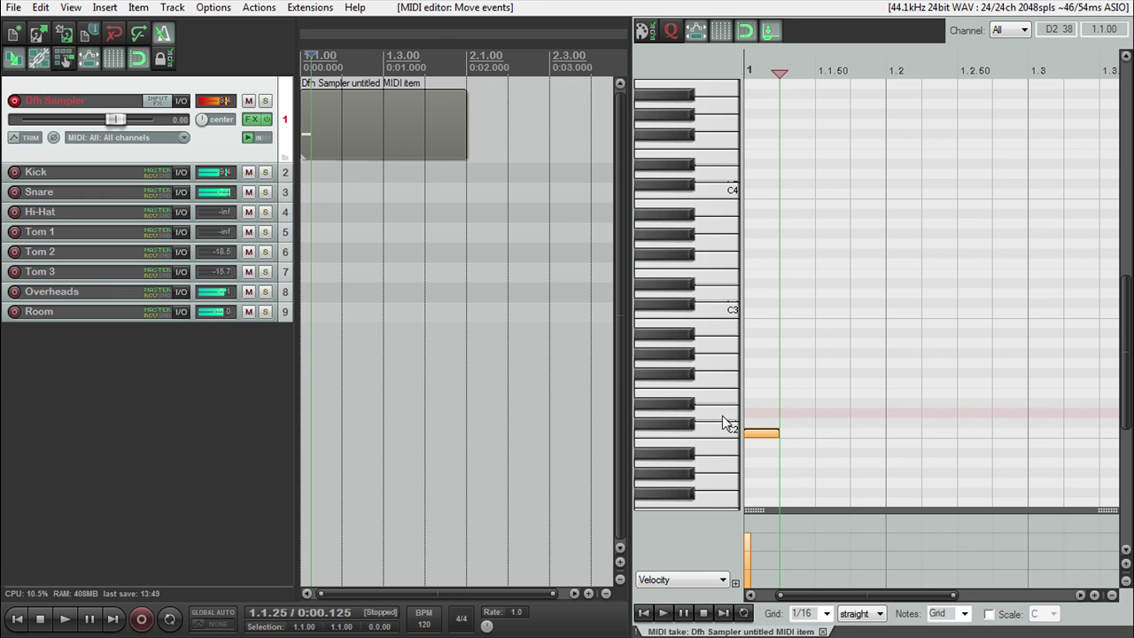
click(897, 423)
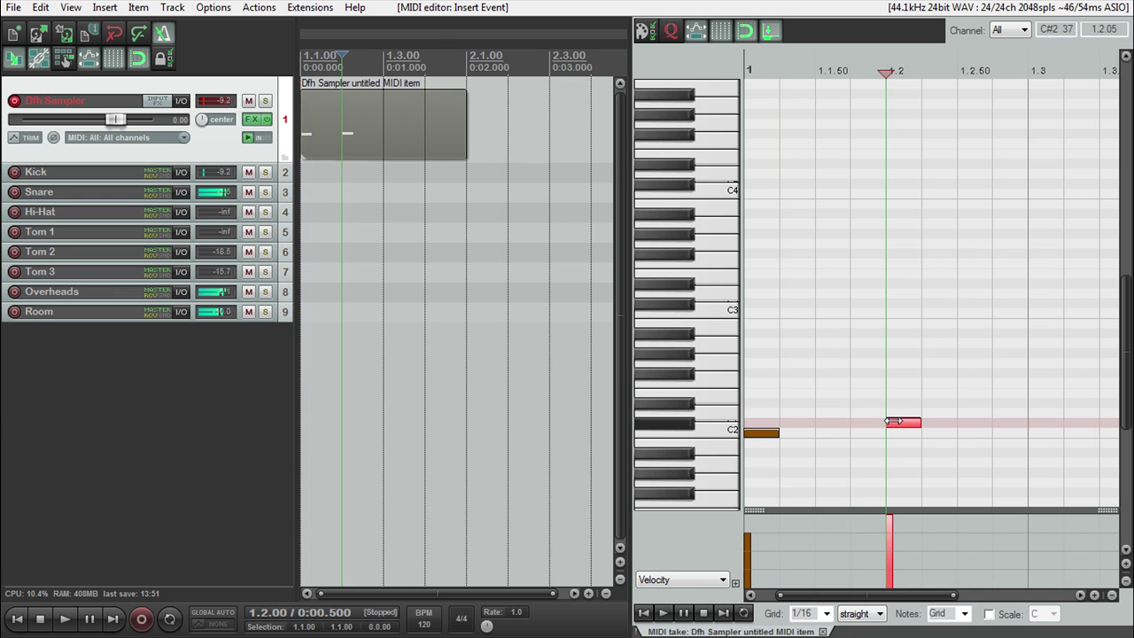
click(1038, 433)
scroll(1032, 434, down, 3)
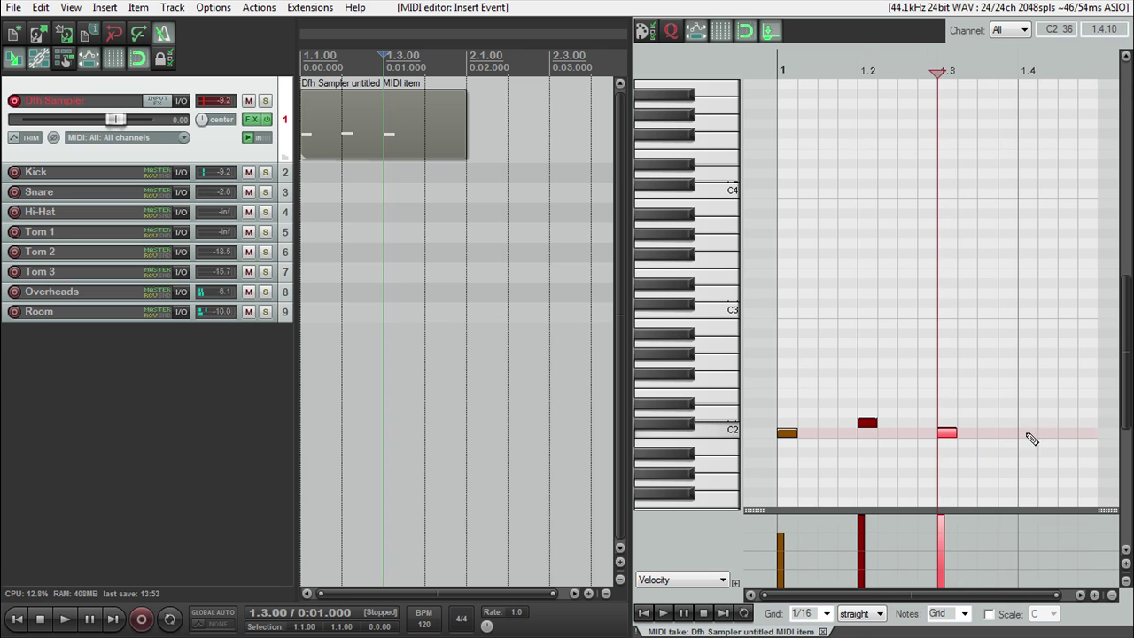
click(1025, 423)
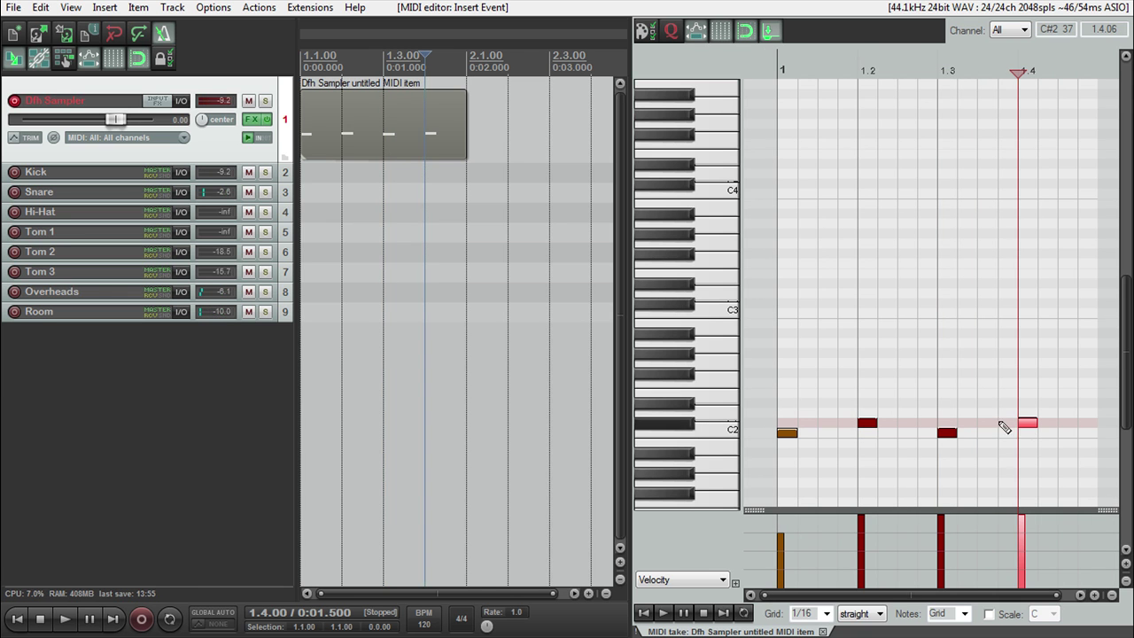
click(16, 618)
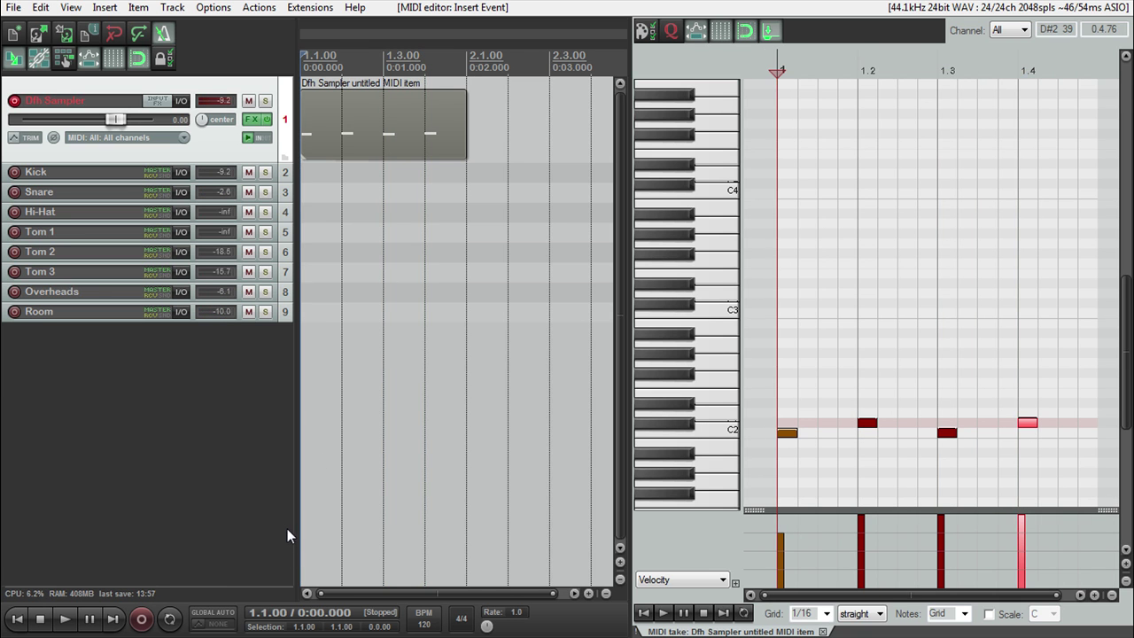
key(space)
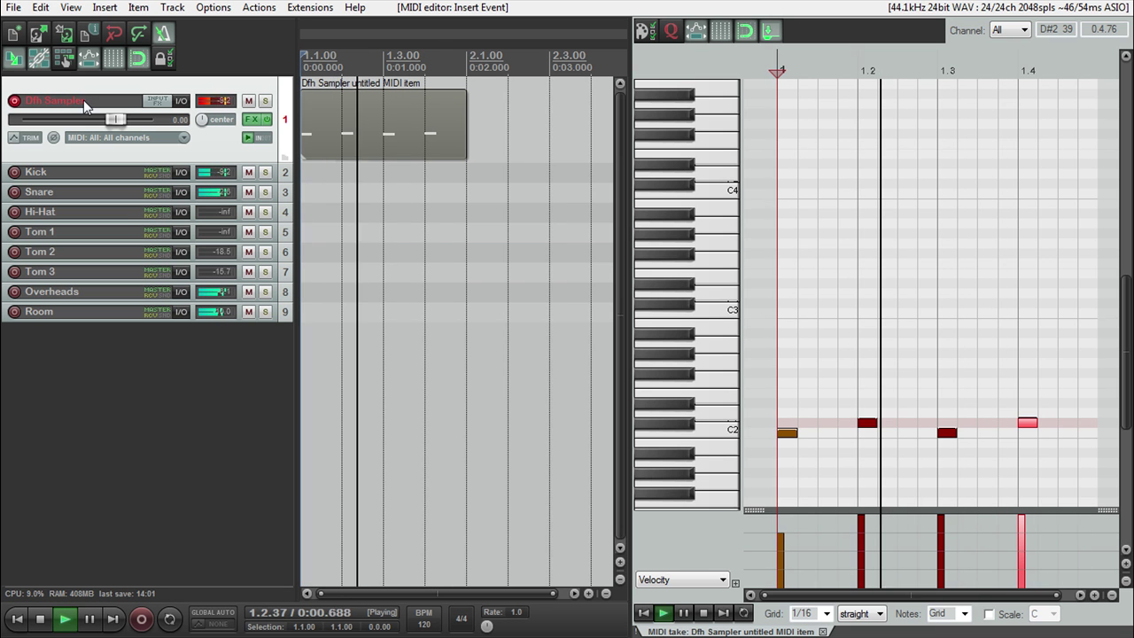
key(space)
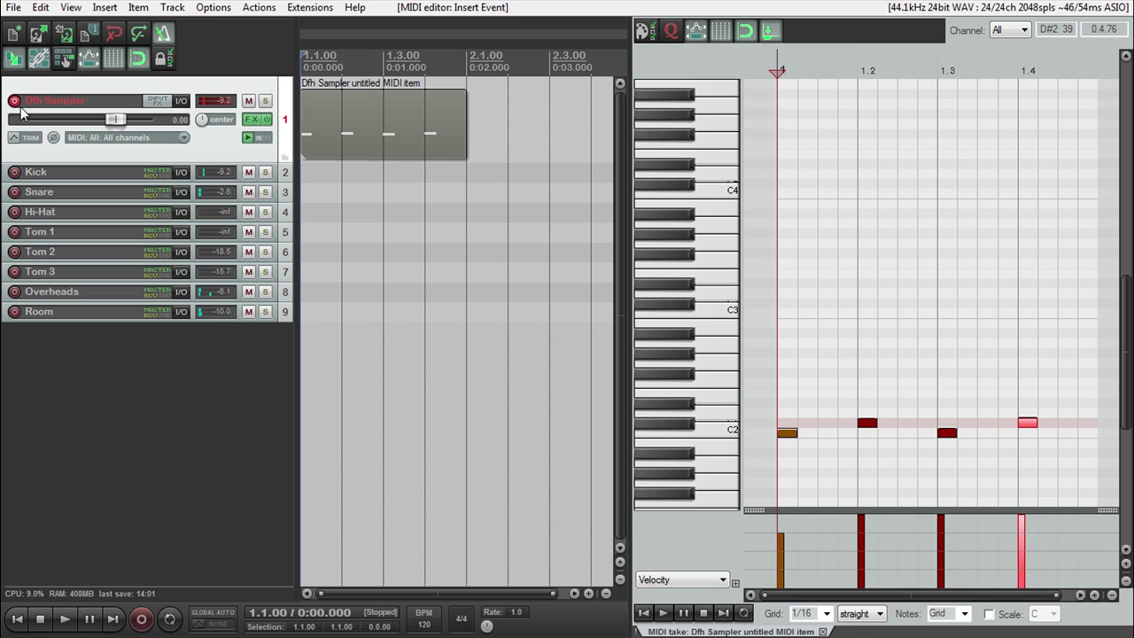
click(14, 101)
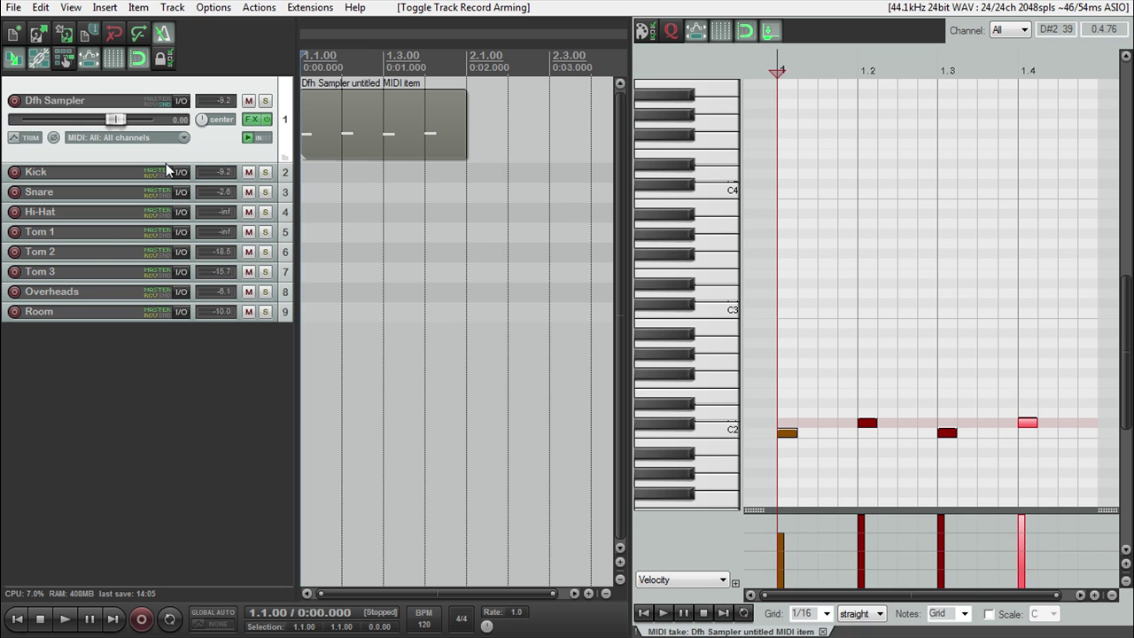
drag(168, 158, 174, 133)
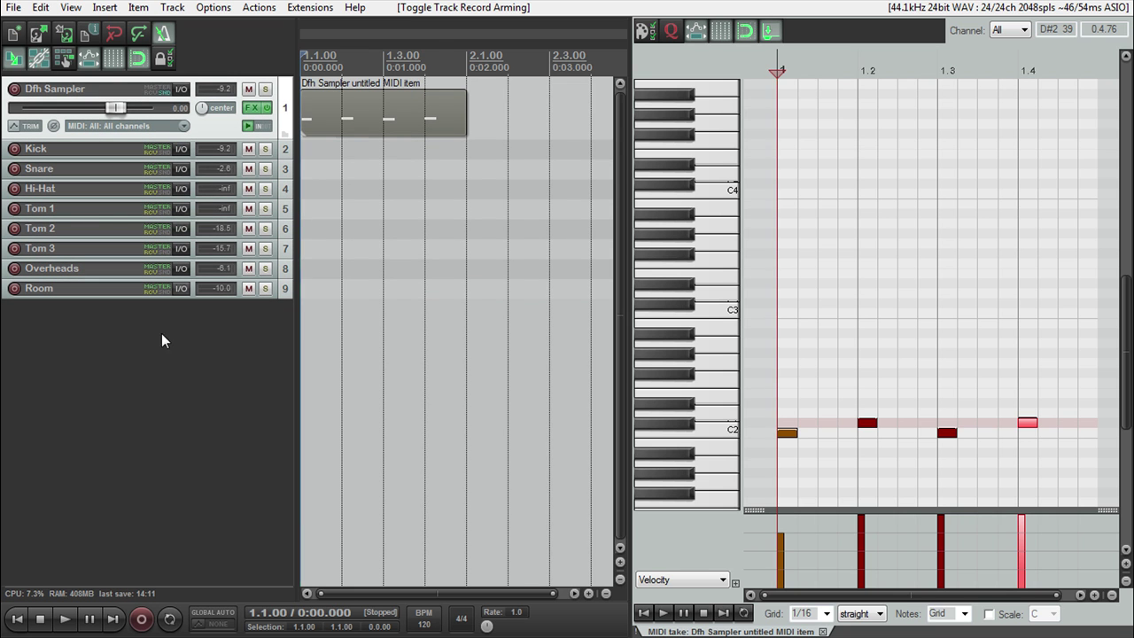
key(space)
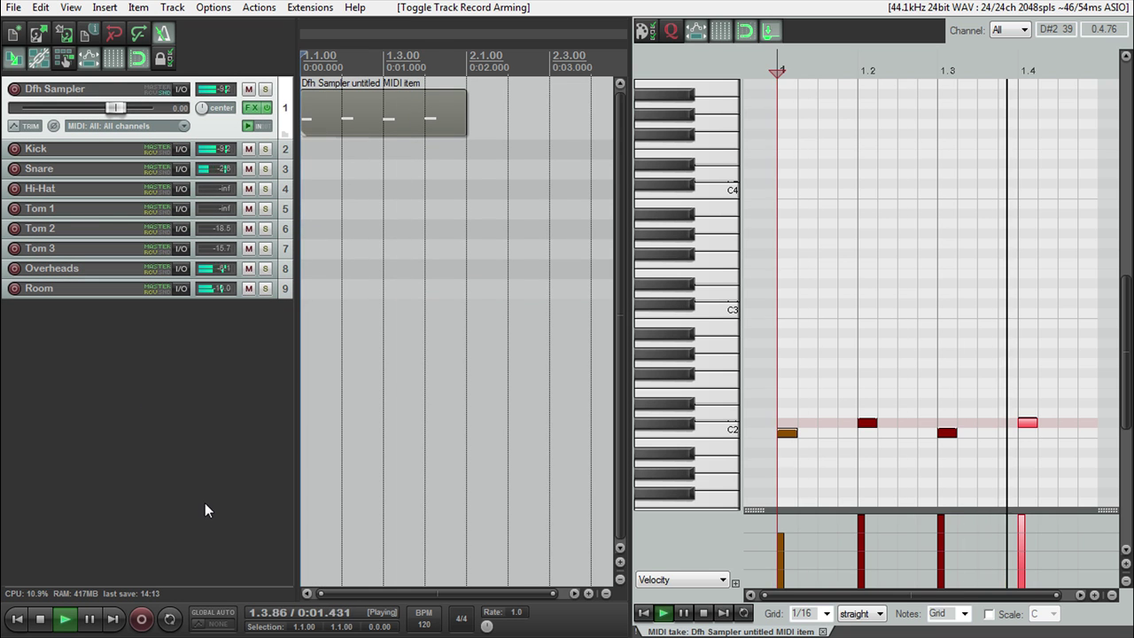
key(space)
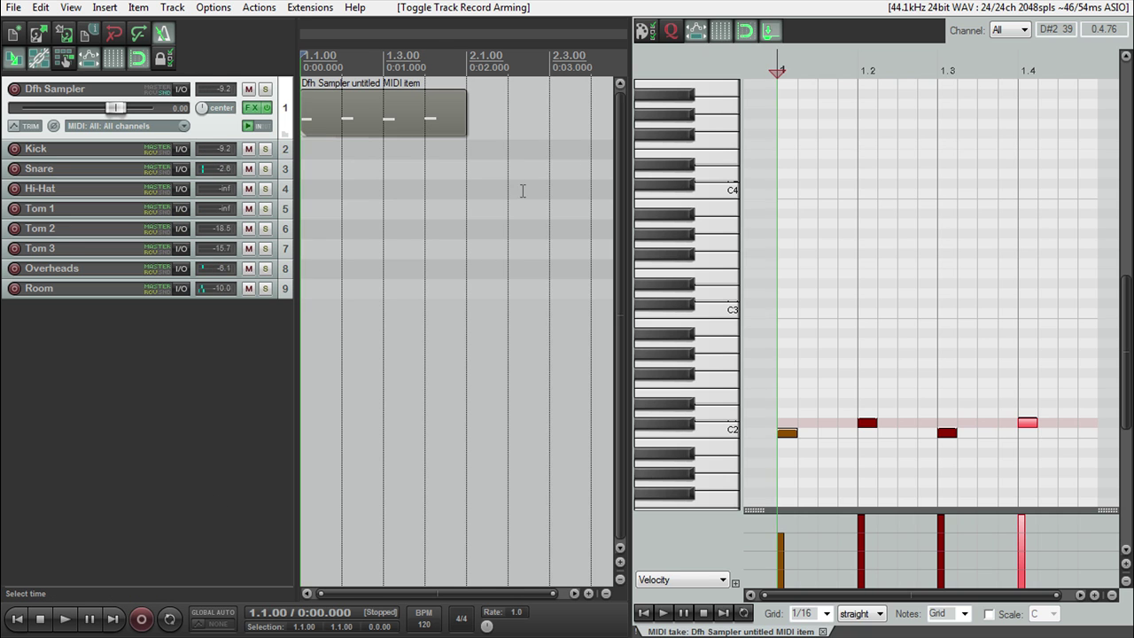
- Enable Toggle Repeat, then play the four-note loop once and stop
scroll(530, 195, down, 2)
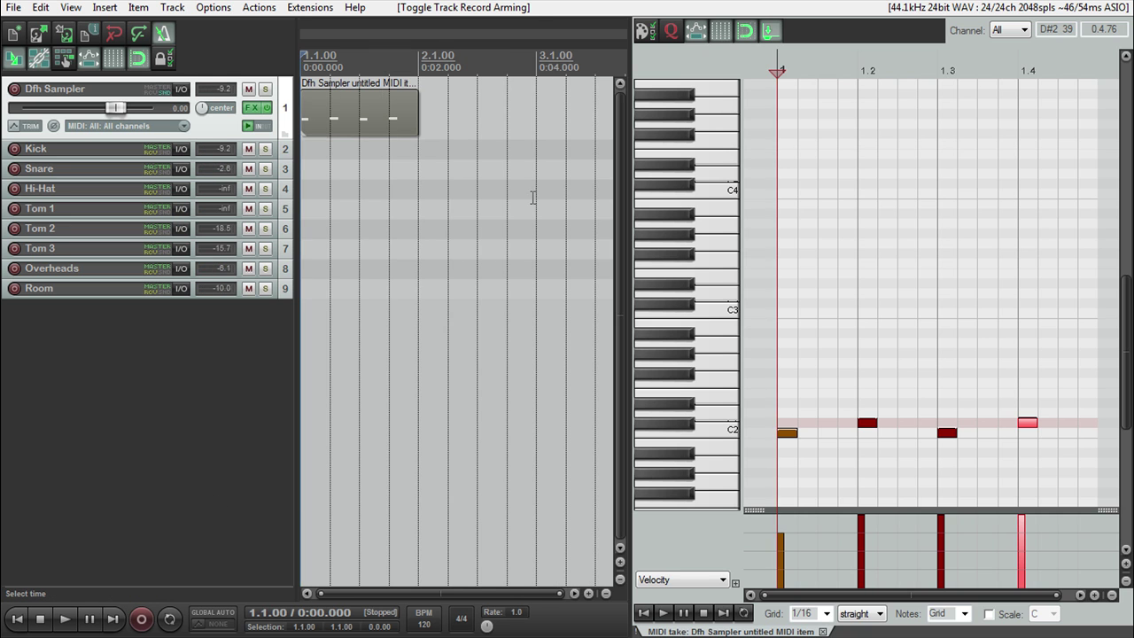
click(168, 620)
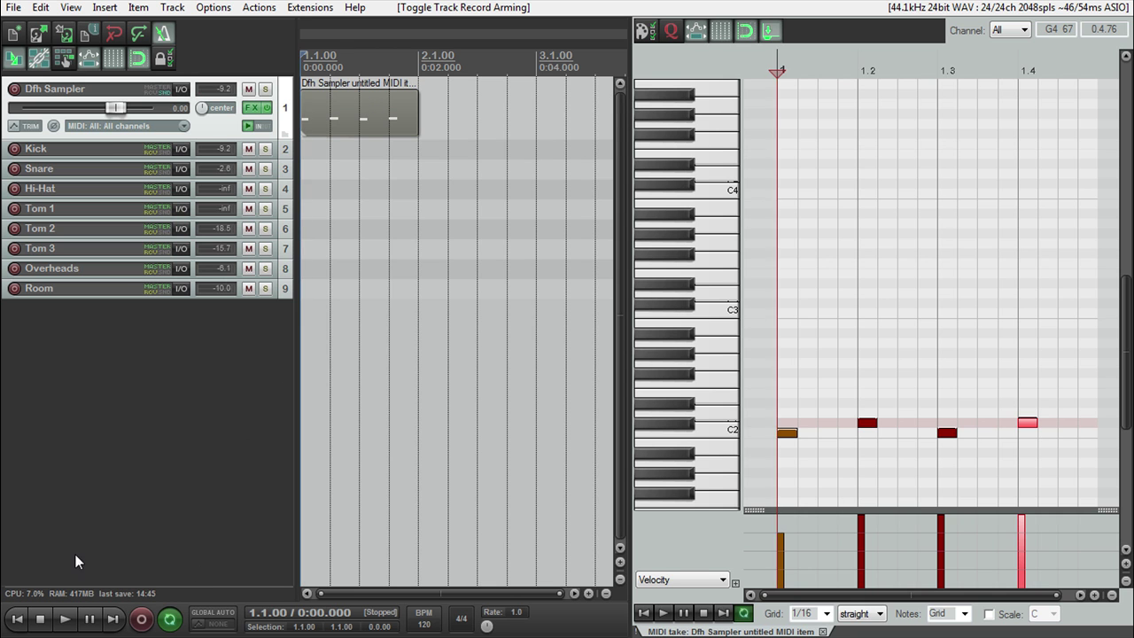
key(space)
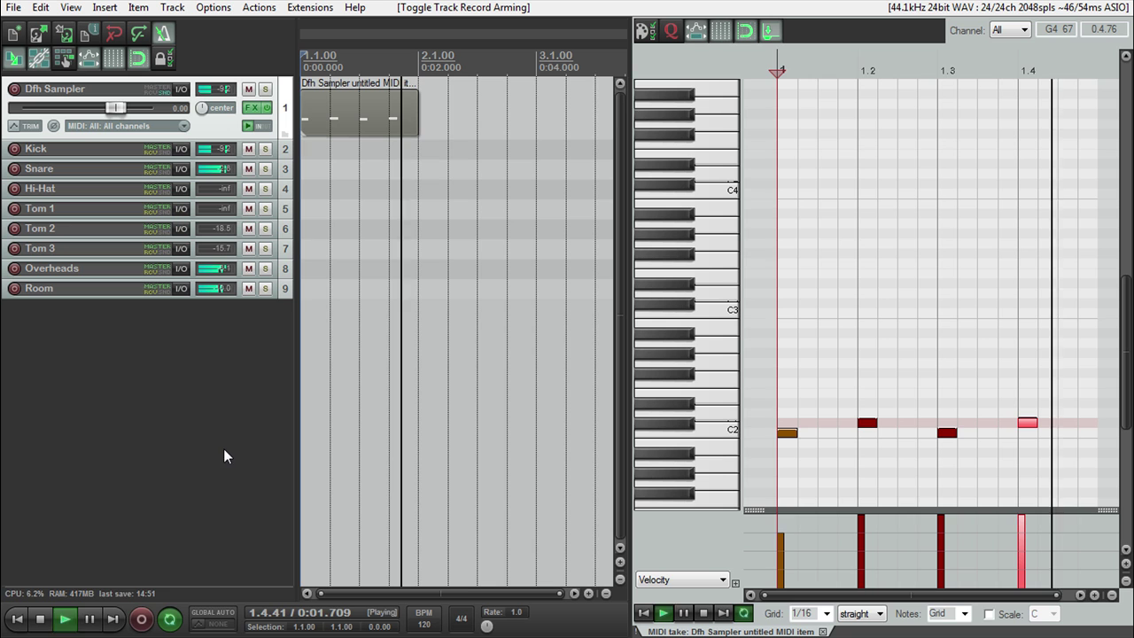
key(space)
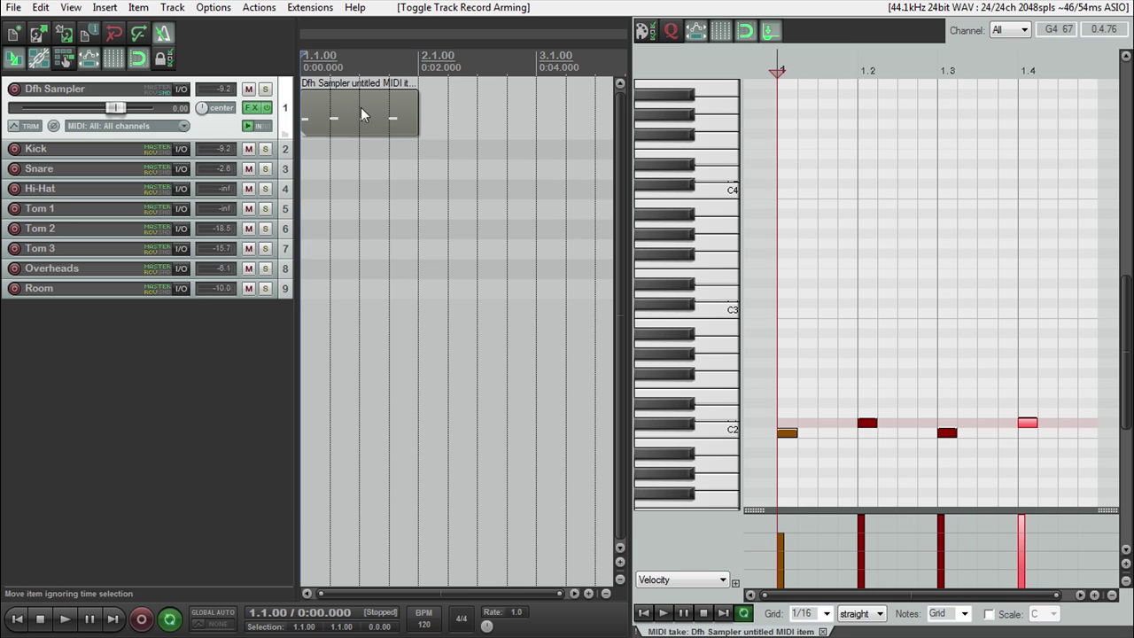
- Move the MIDI item to bar 2, loop-play a time selection over it, then select the item
drag(361, 113, 477, 108)
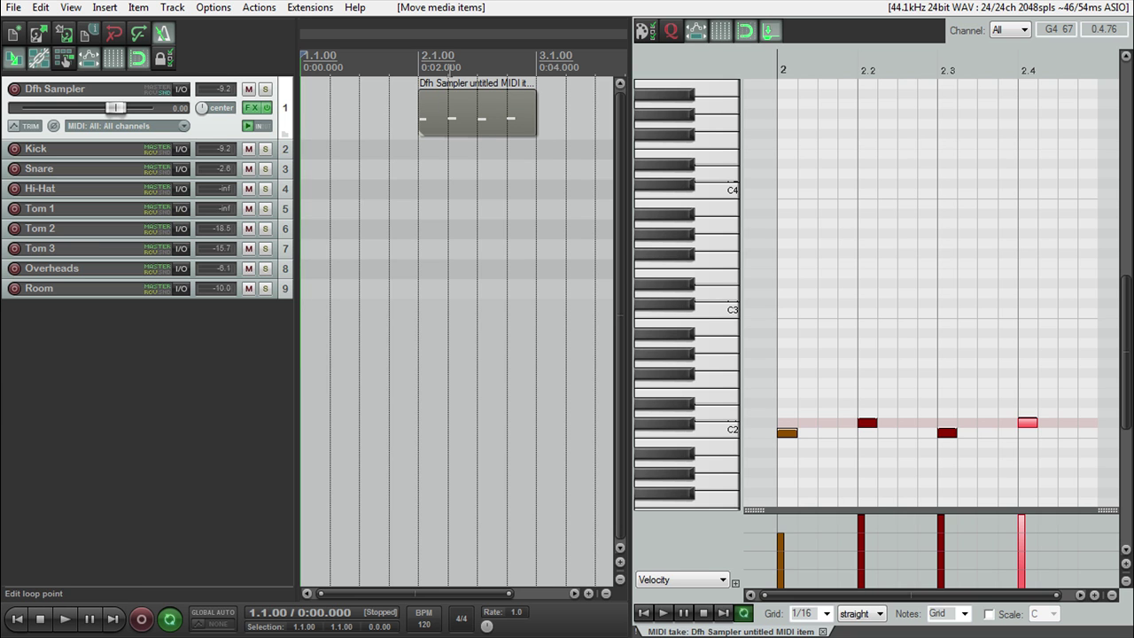
drag(418, 62, 533, 64)
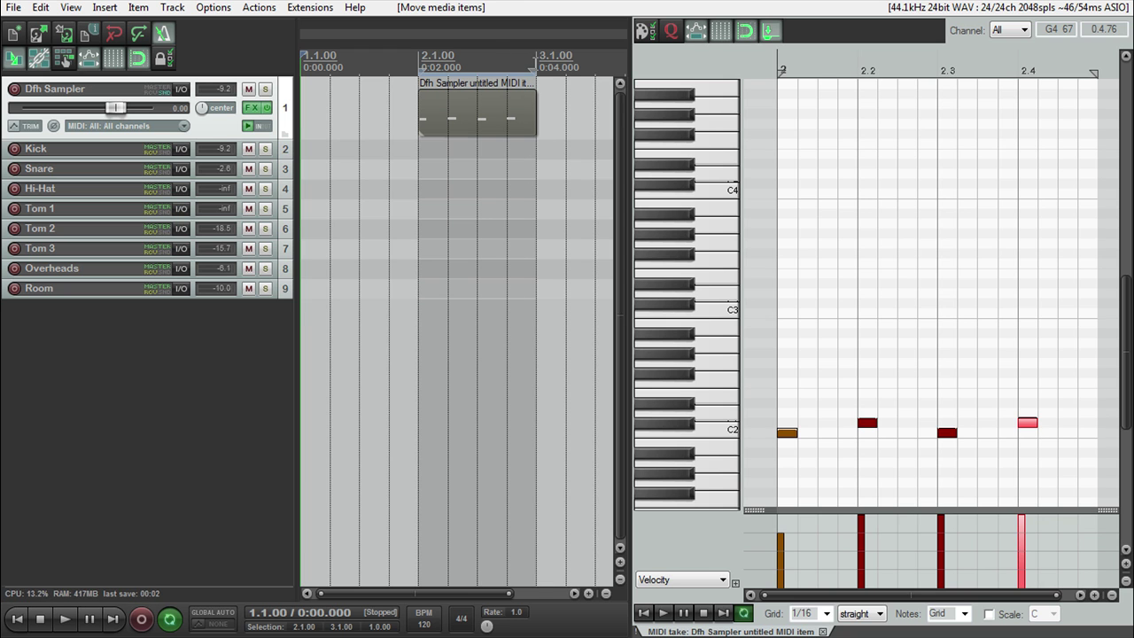
click(419, 69)
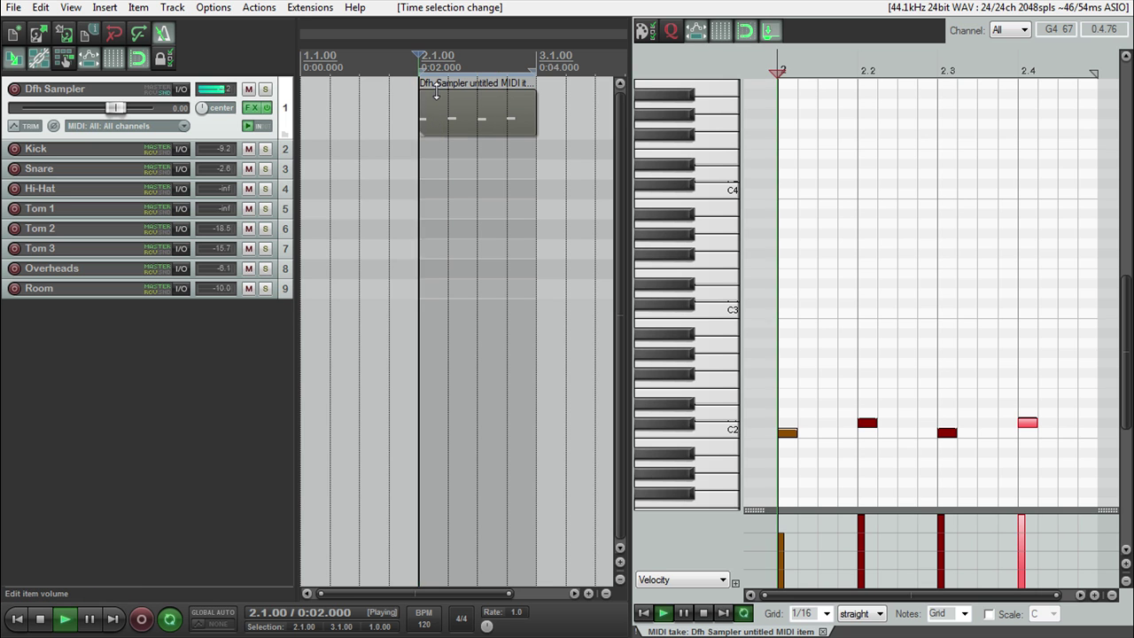
key(space)
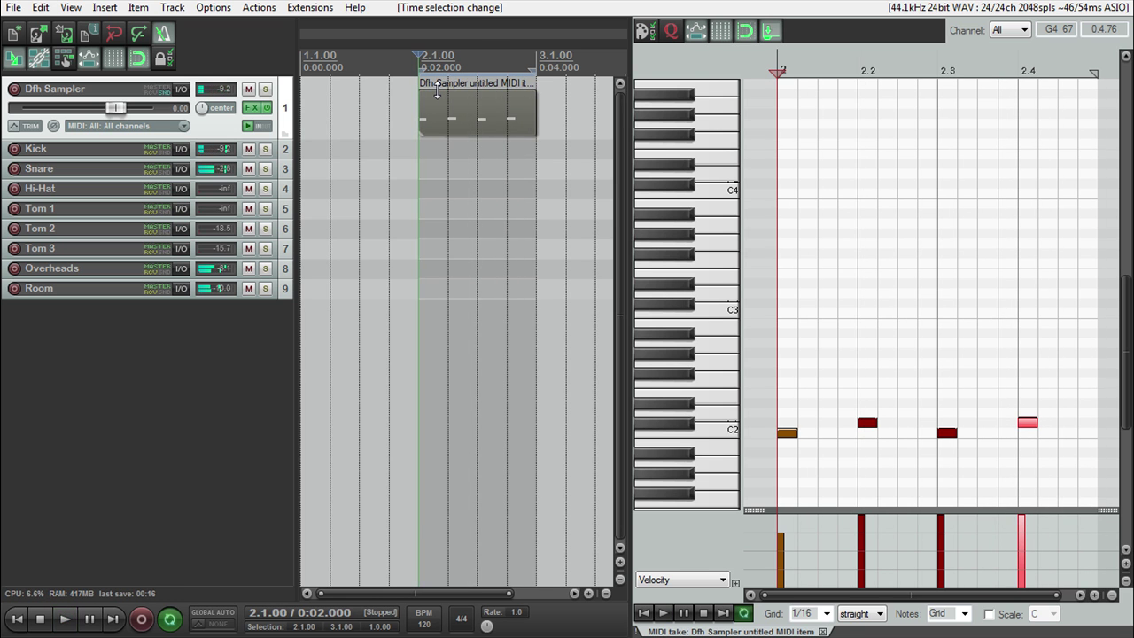
key(space)
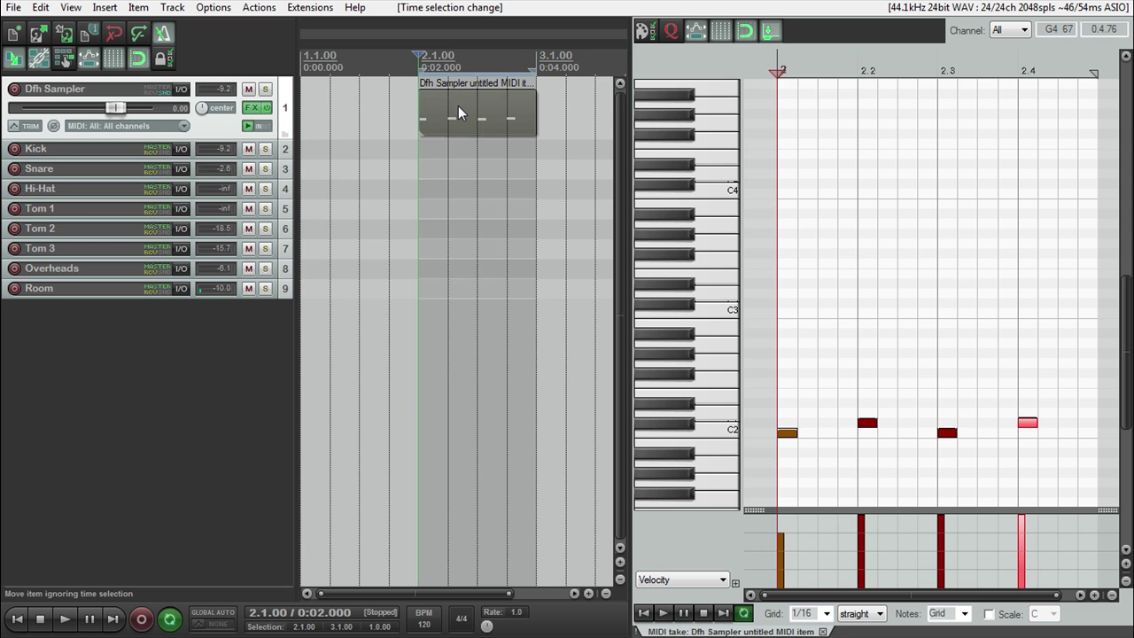
key(Escape)
click(470, 113)
- Delete the old item, select bars 2–6 on the ruler, and insert a new MIDI item there
key(Delete)
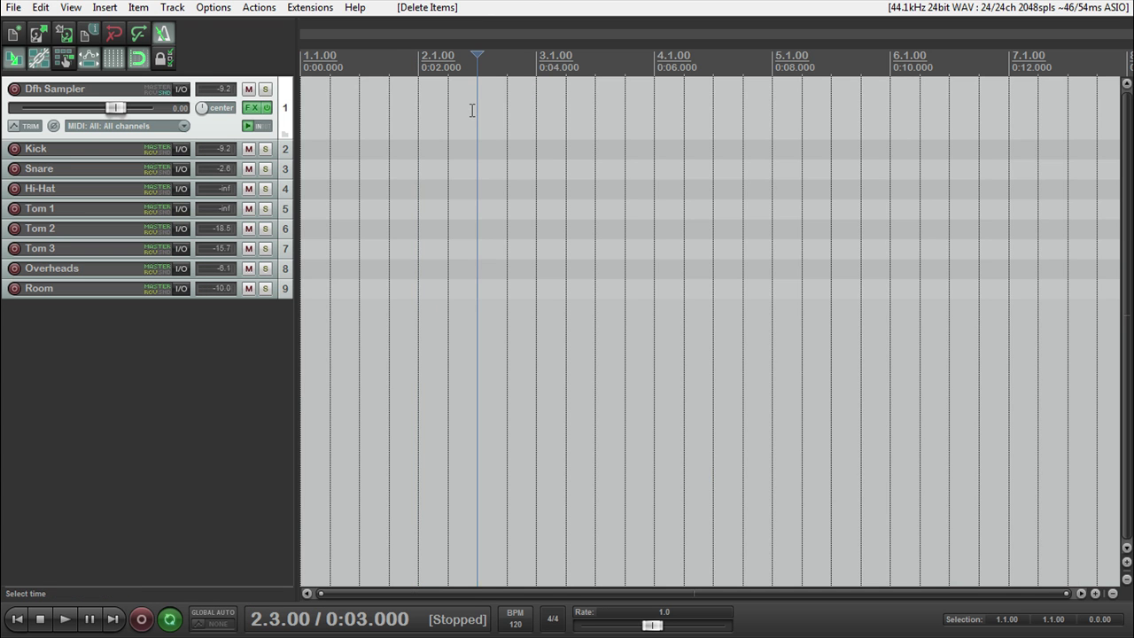
scroll(449, 112, down, 1)
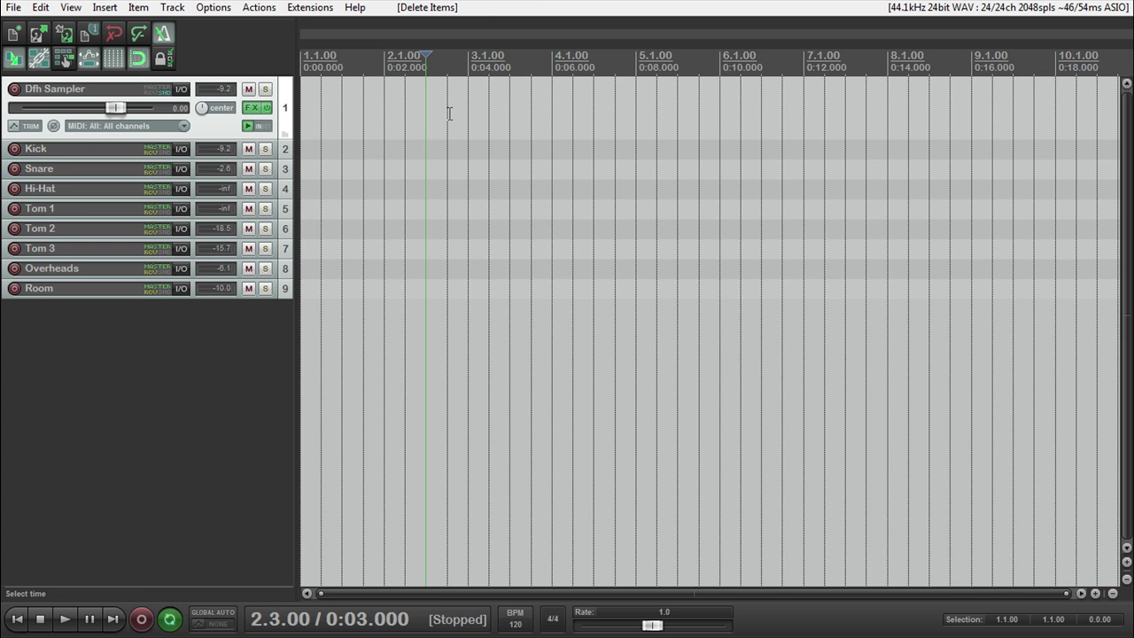
click(386, 92)
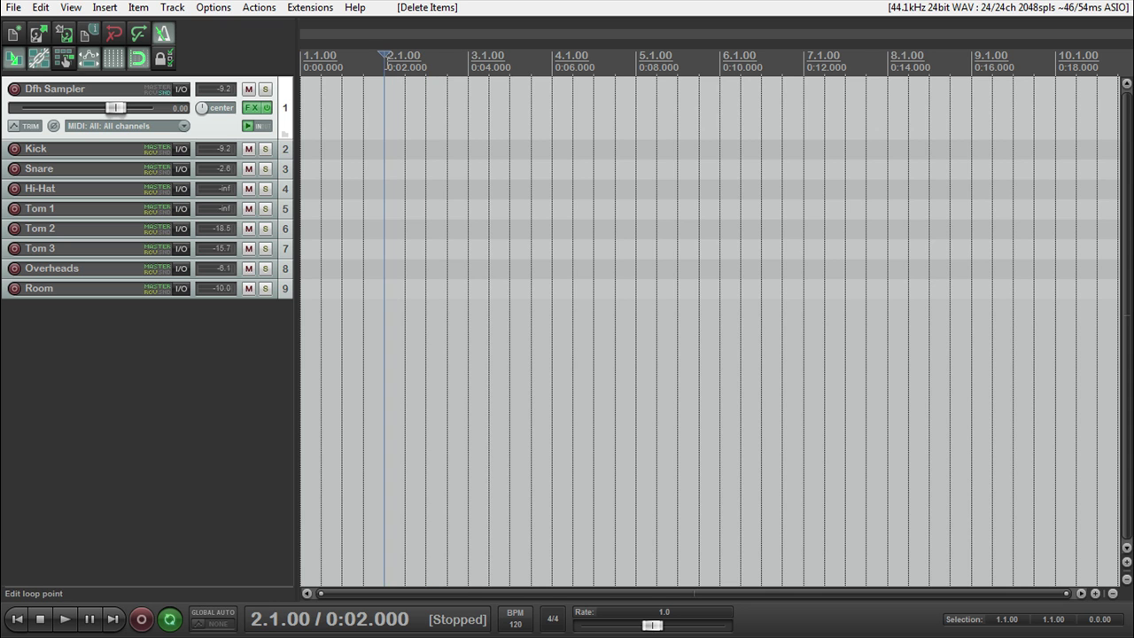
drag(384, 59, 719, 53)
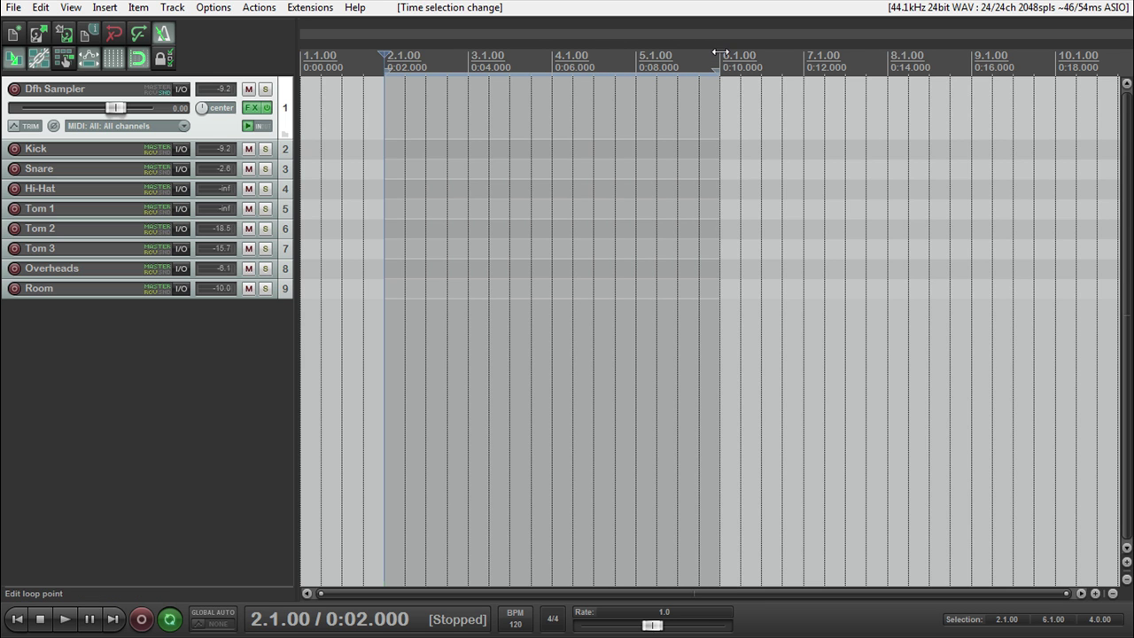
click(110, 9)
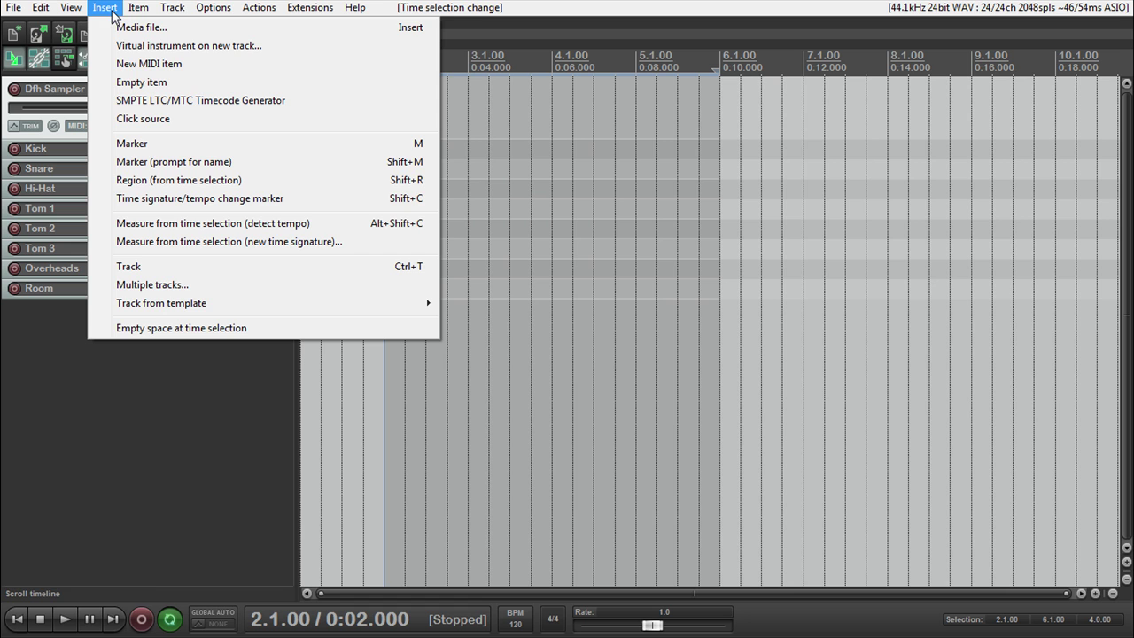
click(147, 64)
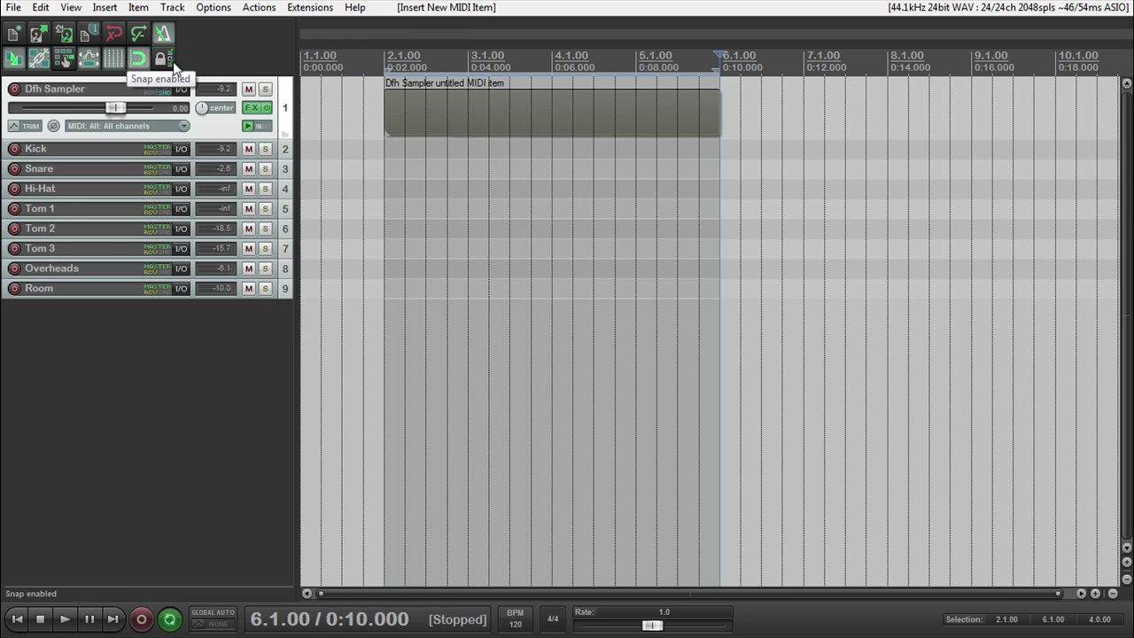
- Open the new item in the MIDI editor, uncheck Dock window, and return to the item start
double_click(525, 114)
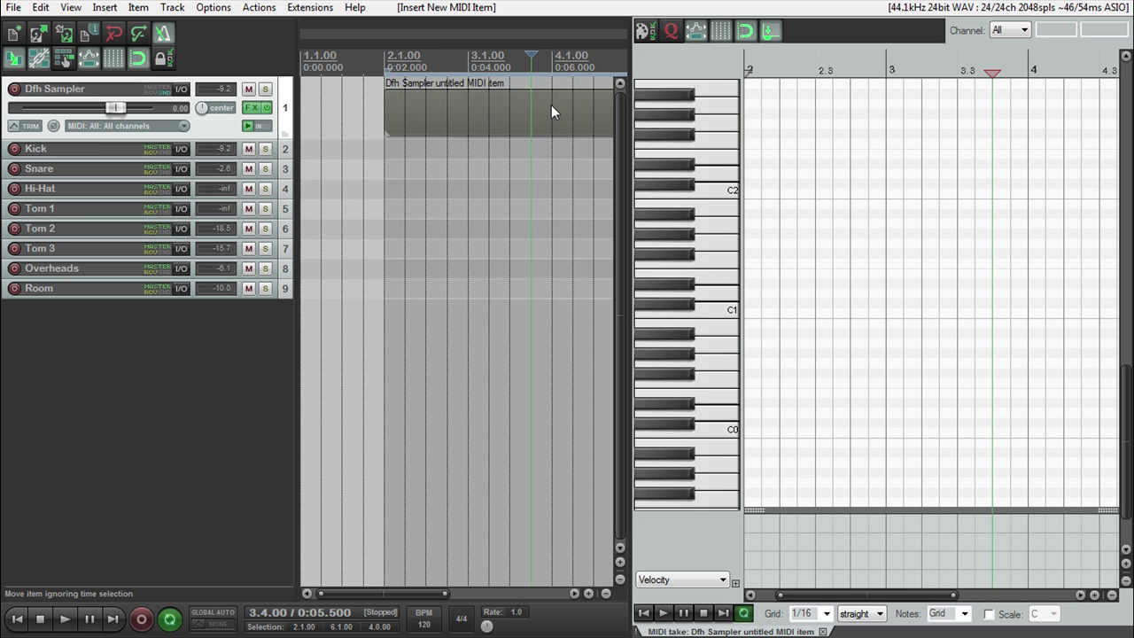
right_click(782, 630)
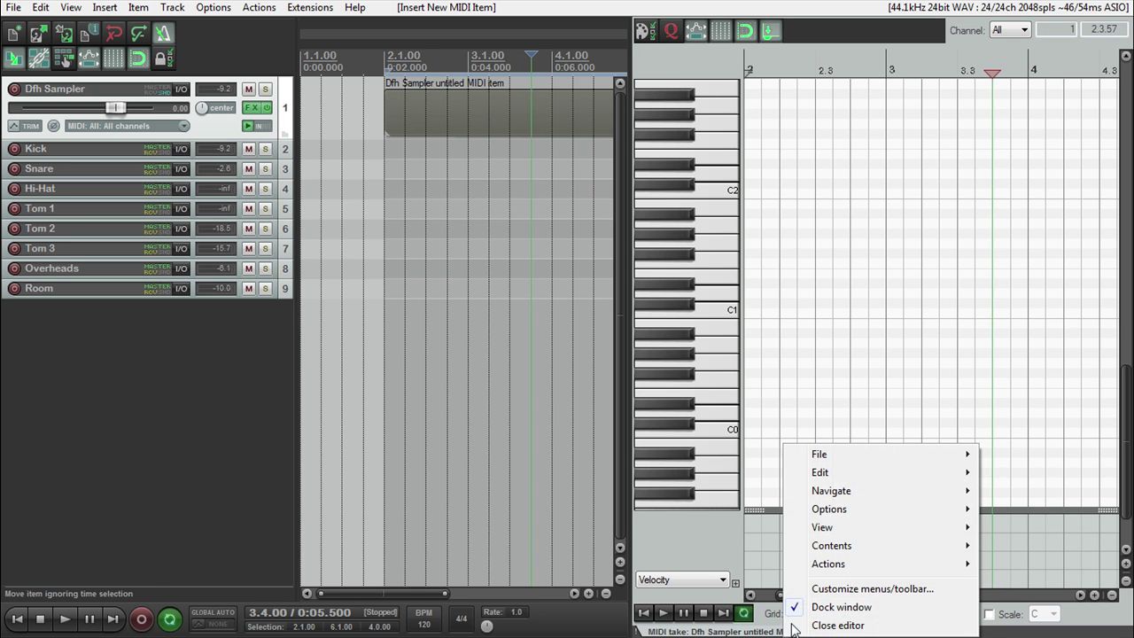
click(832, 610)
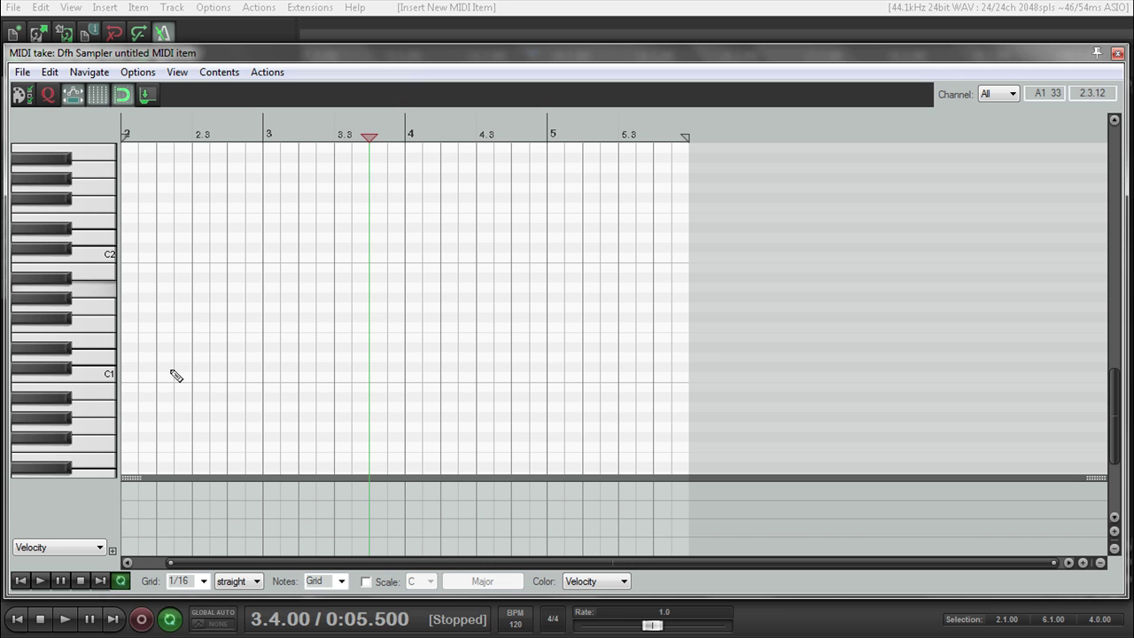
scroll(610, 235, down, 1)
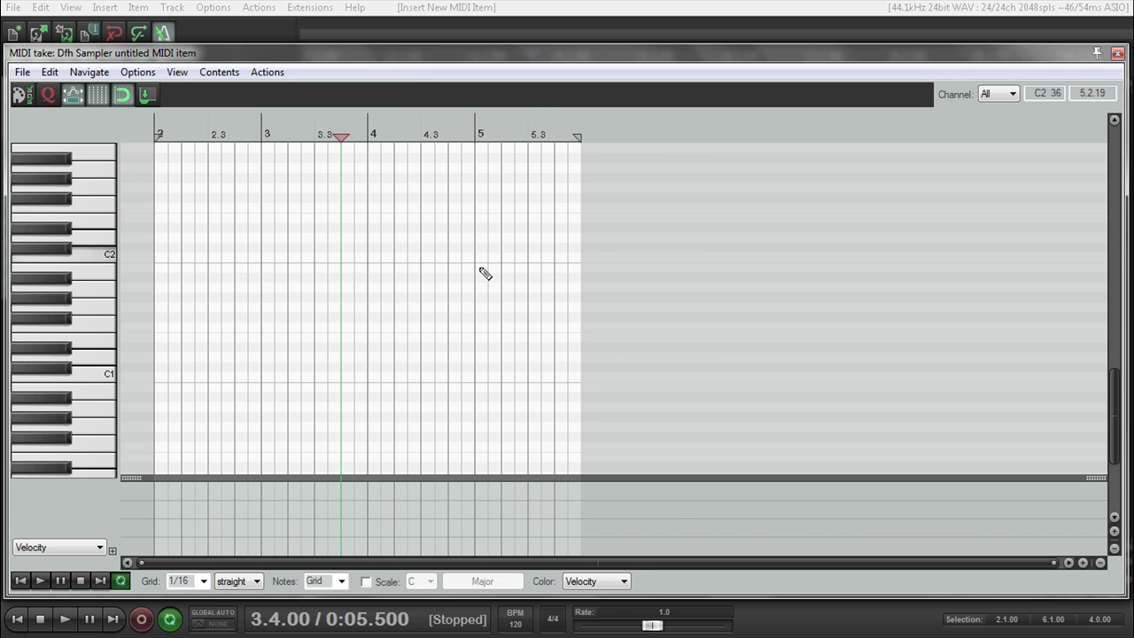
click(19, 580)
scroll(93, 304, up, 8)
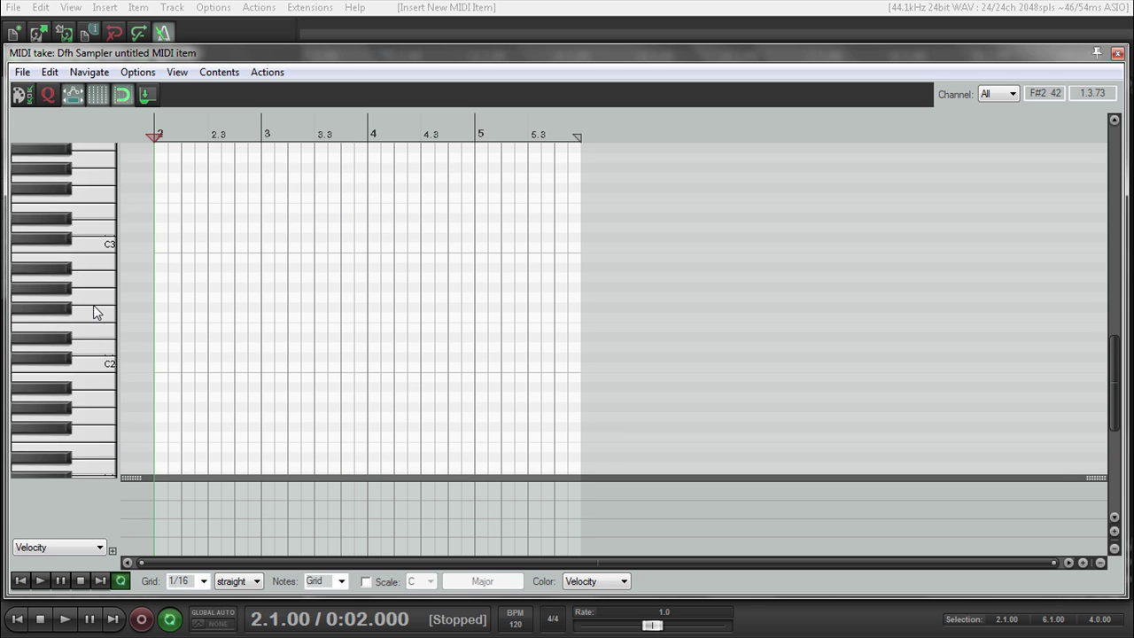
click(97, 399)
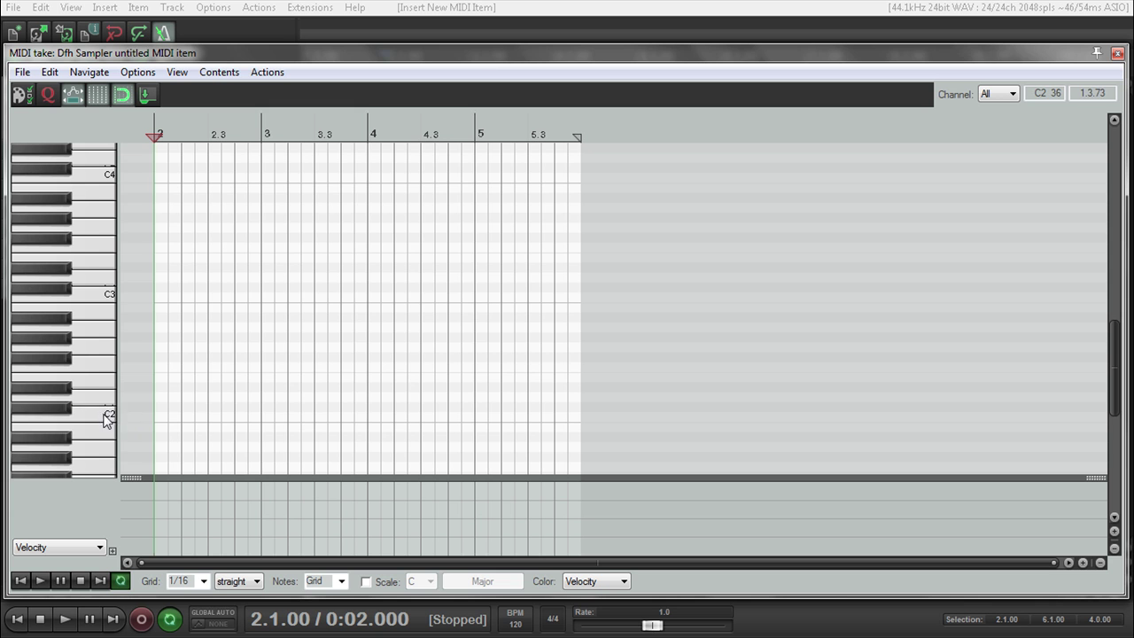
- Draw C2 and D2 notes across bar 2 (C2, D2, C2, C2, D2) plus C2 on bar 3's downbeat
click(158, 416)
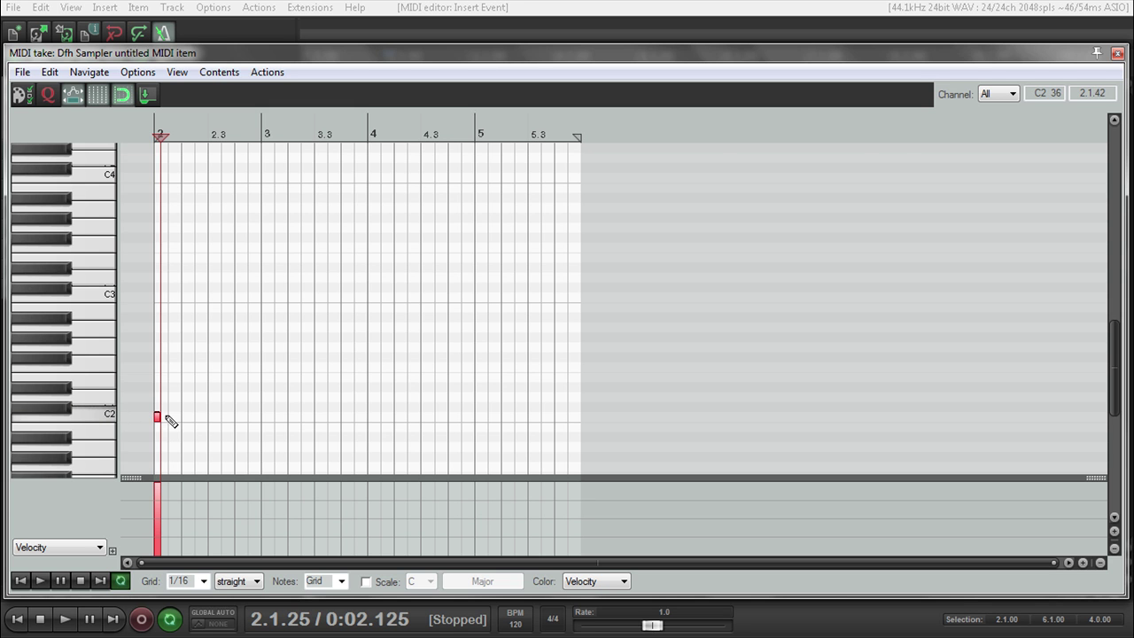
scroll(248, 408, up, 6)
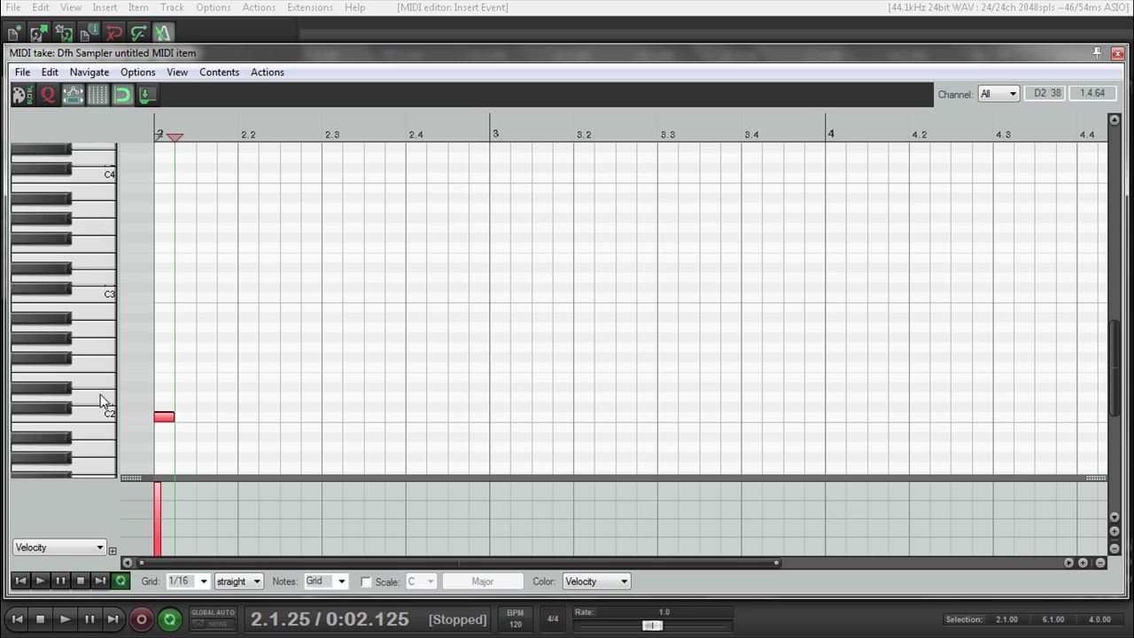
click(247, 398)
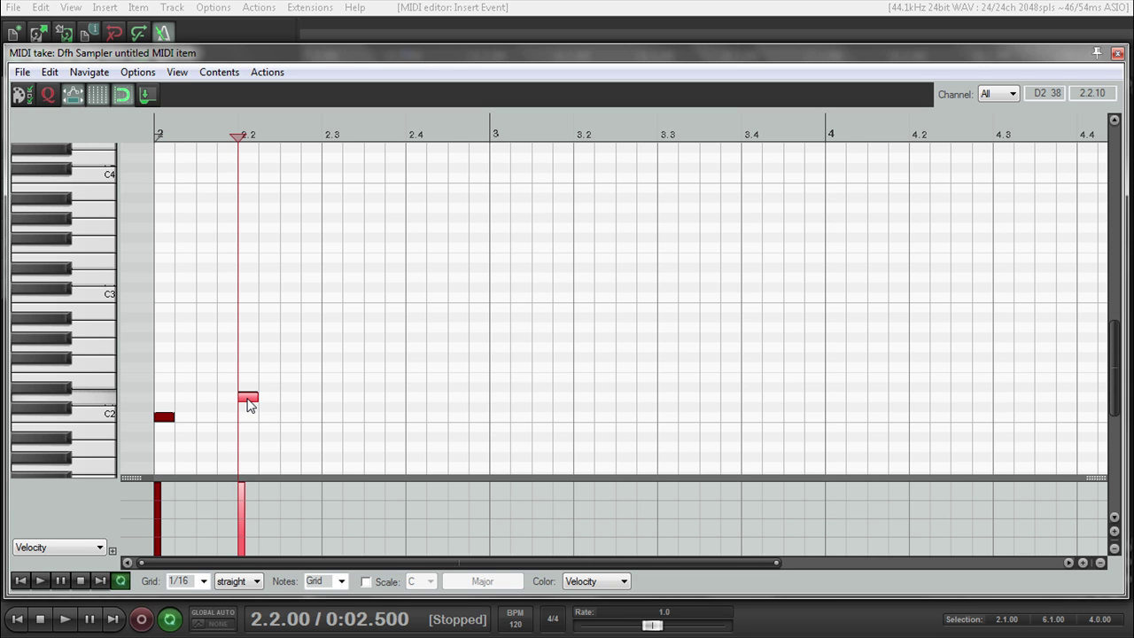
click(329, 417)
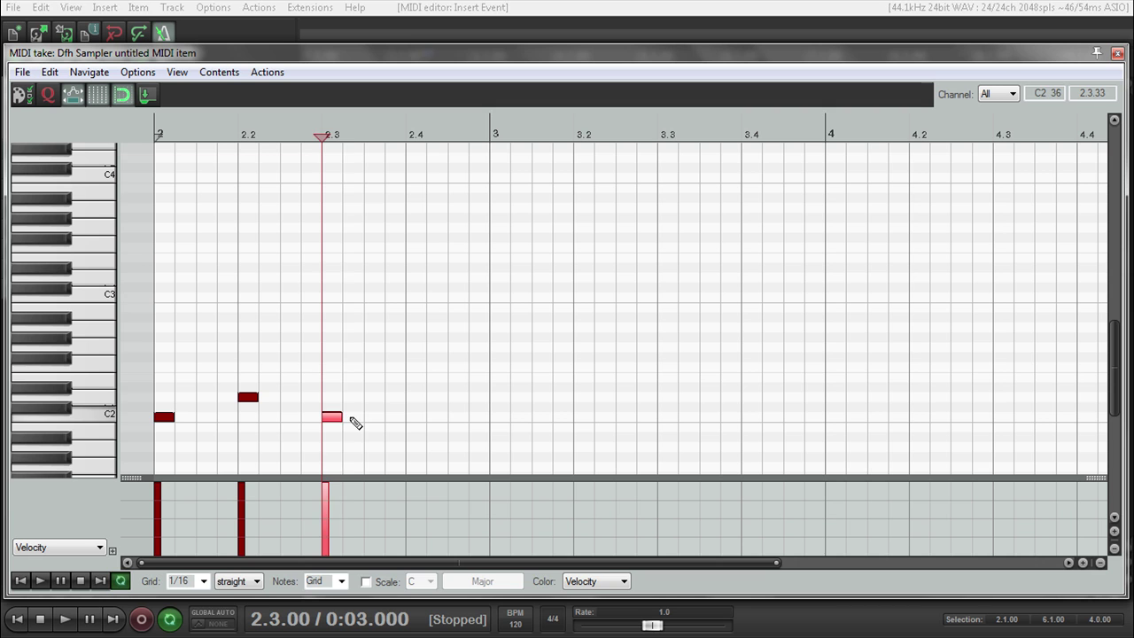
click(352, 417)
click(417, 398)
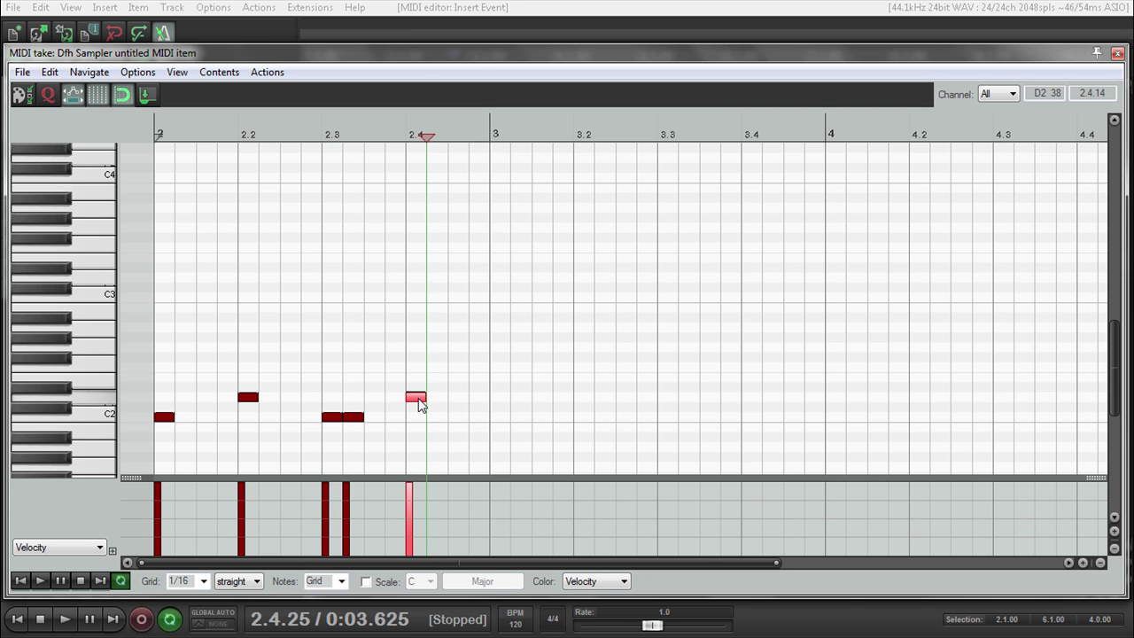
click(494, 417)
scroll(580, 292, down, 3)
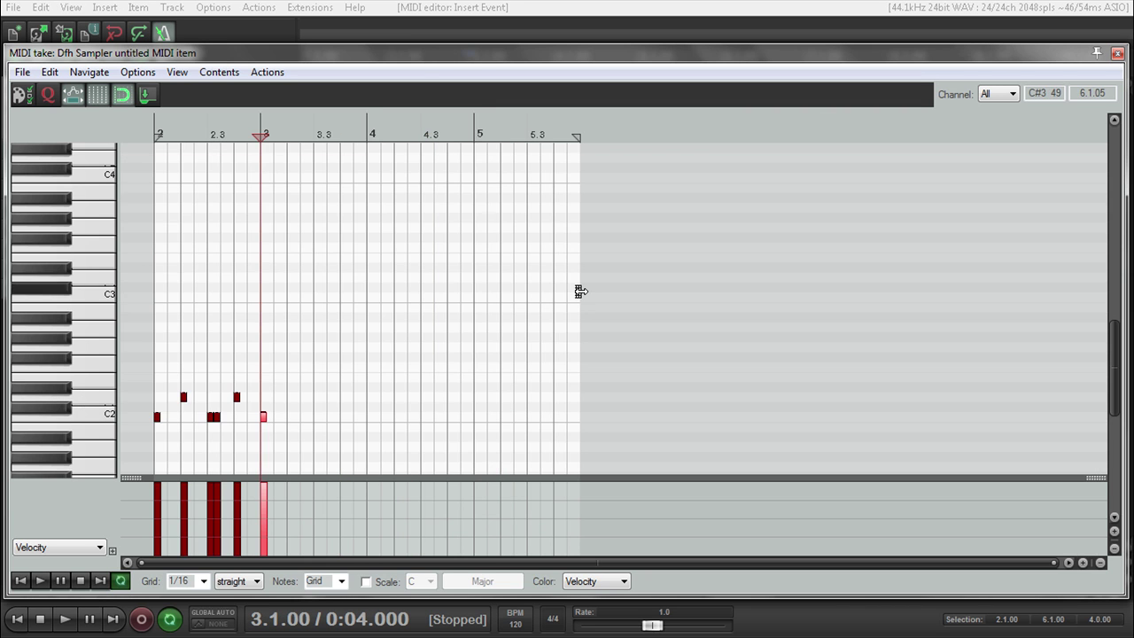
click(20, 581)
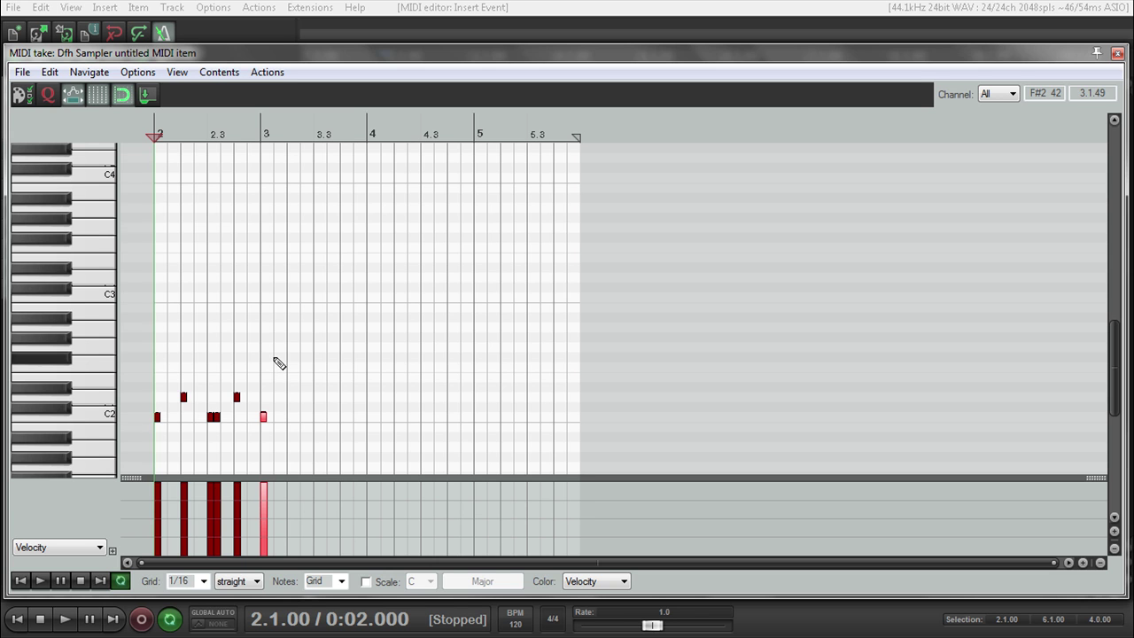
- Play the pattern, dragging notes between the hi-hat row and the row above, then stop
click(138, 72)
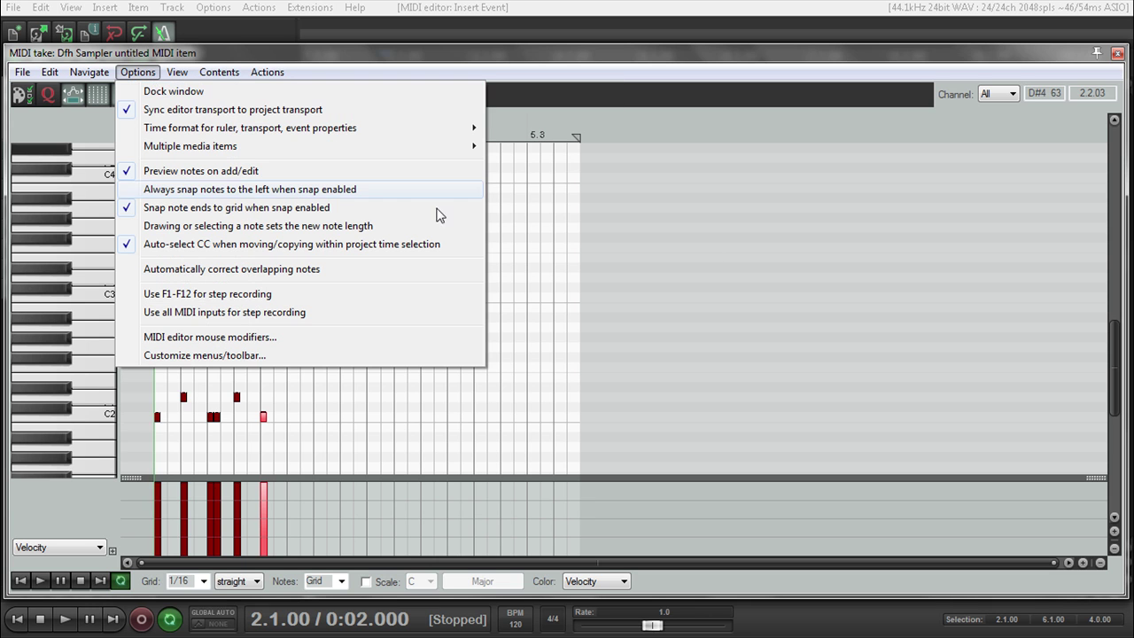
click(732, 309)
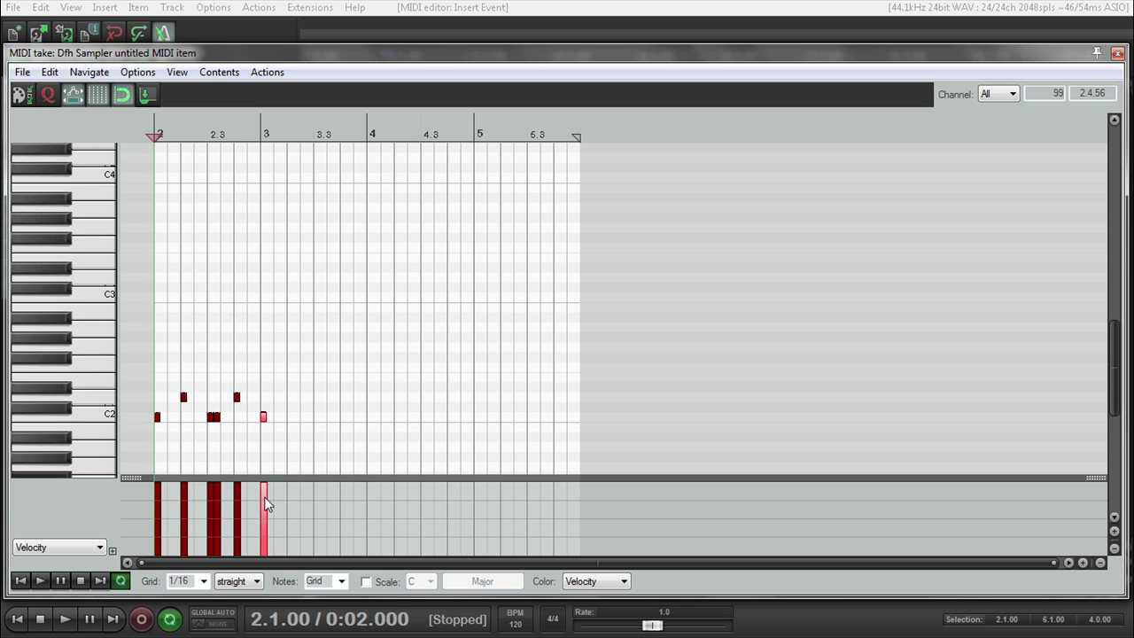
key(space)
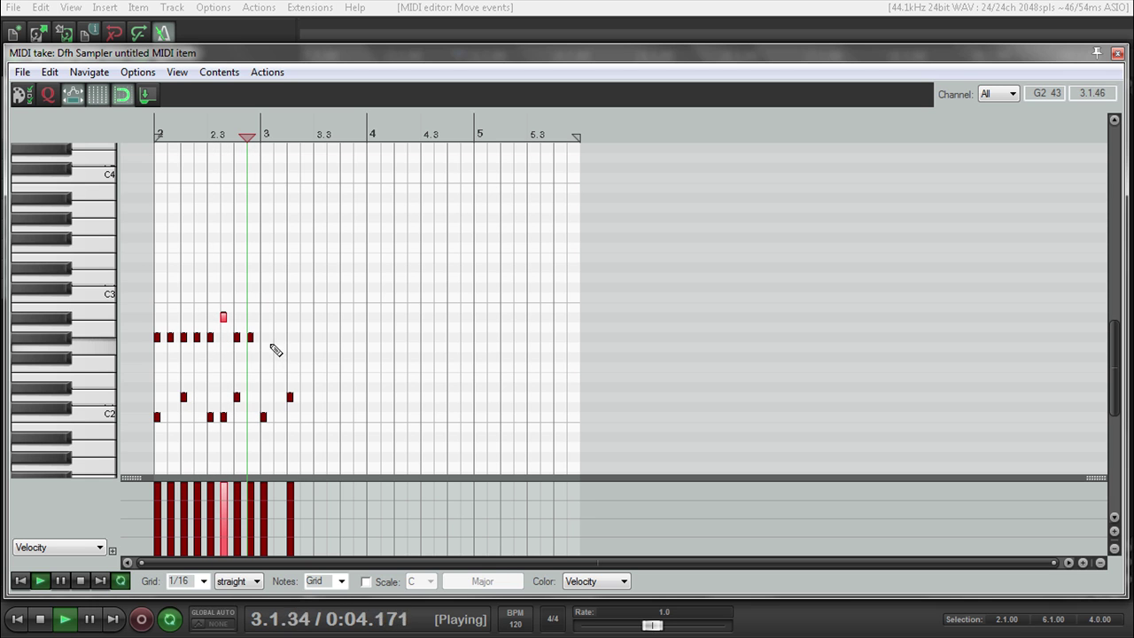
click(221, 317)
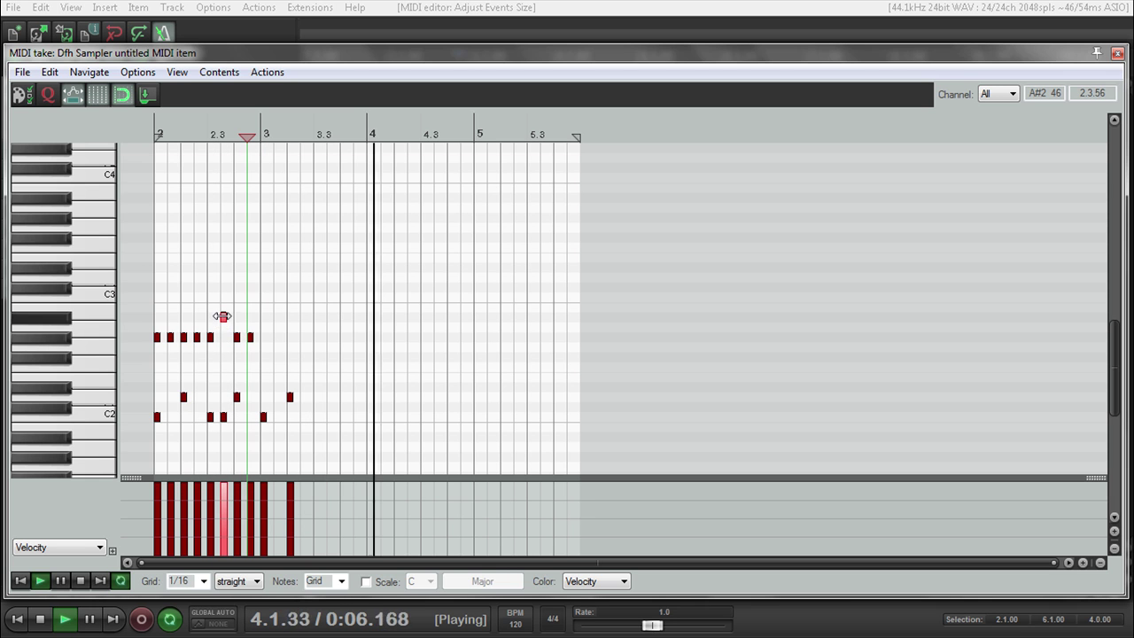
drag(221, 316, 224, 337)
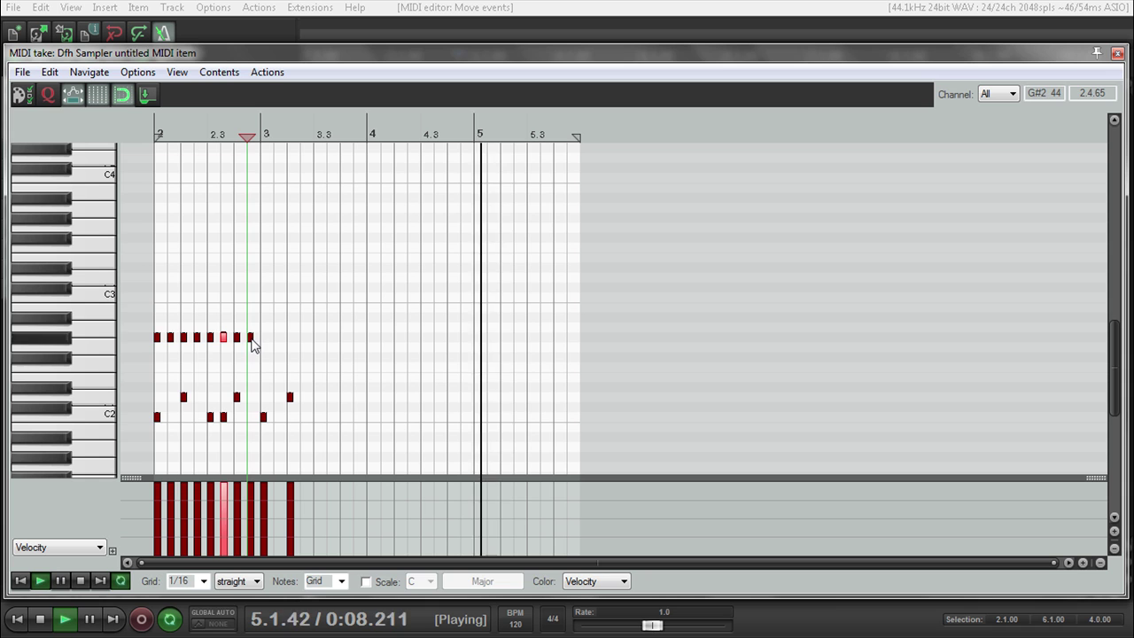
mouse_move(252, 338)
mouse_down()
mouse_move(253, 317)
mouse_move(173, 359)
mouse_move(254, 342)
mouse_up()
key(space)
click(298, 333)
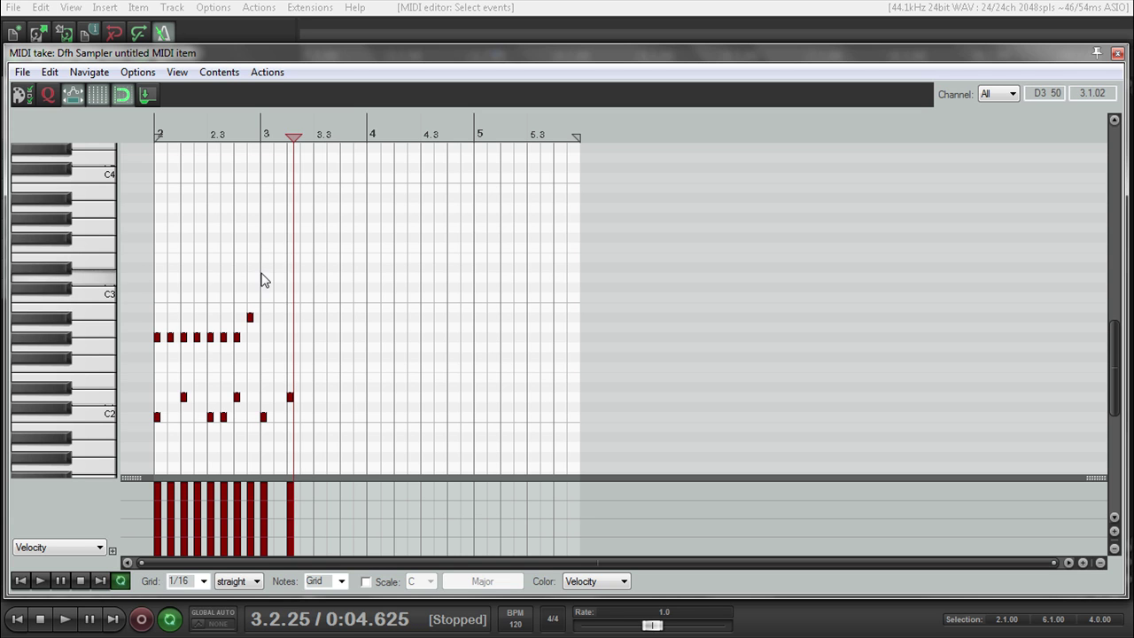
- Copy the bar 2 hi-hat and accent notes into the following bars, then delete the surplus end notes
drag(261, 273, 160, 356)
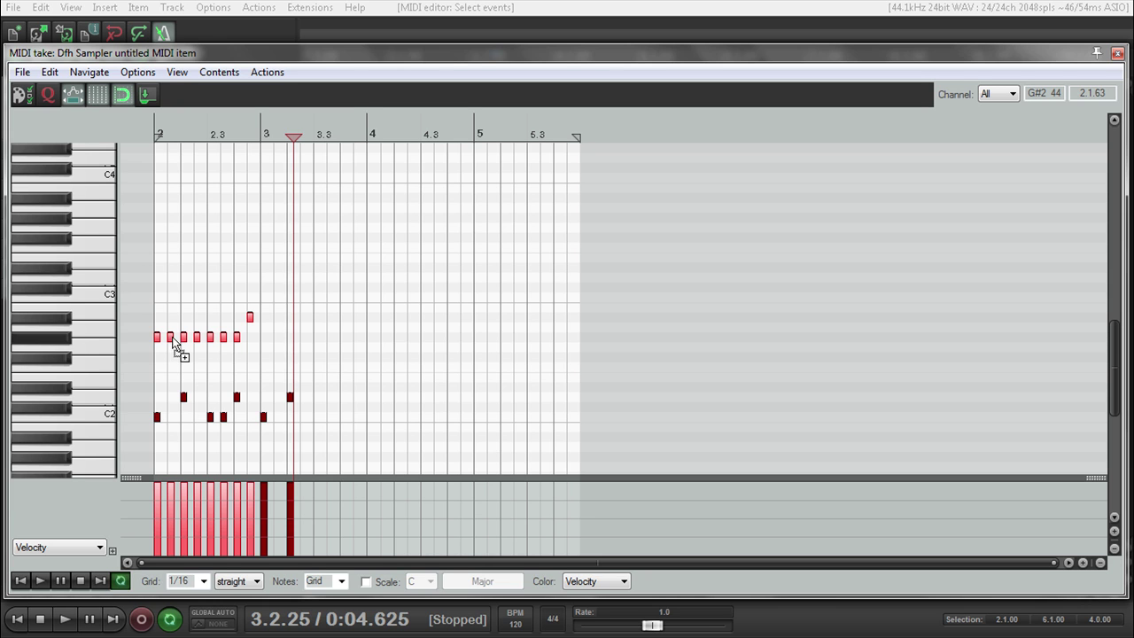
drag(174, 341, 497, 345)
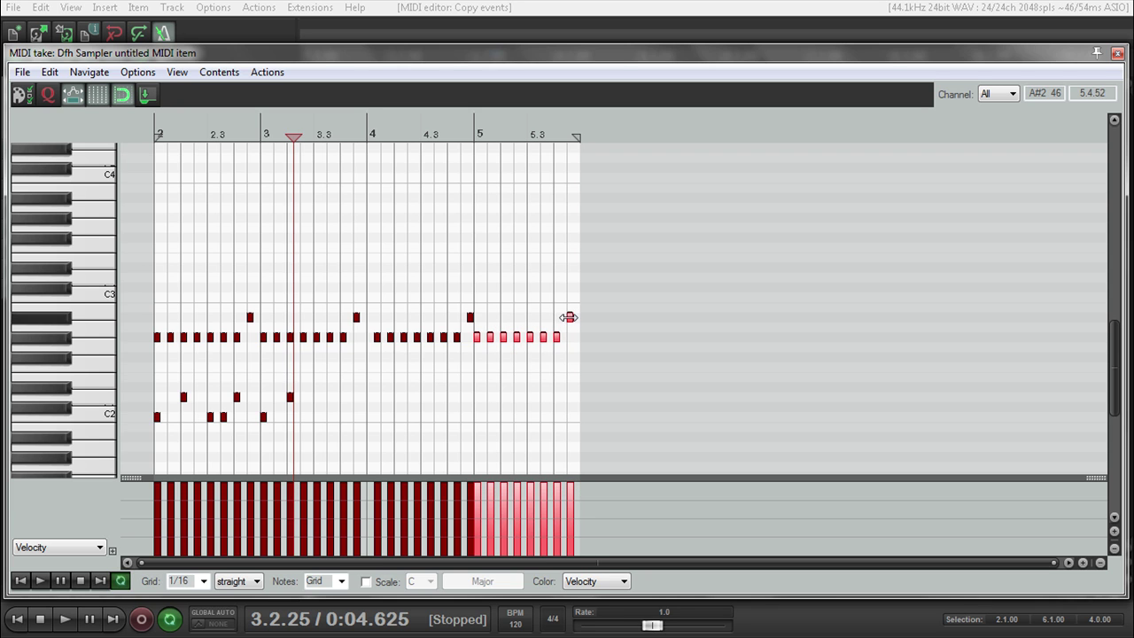
click(536, 317)
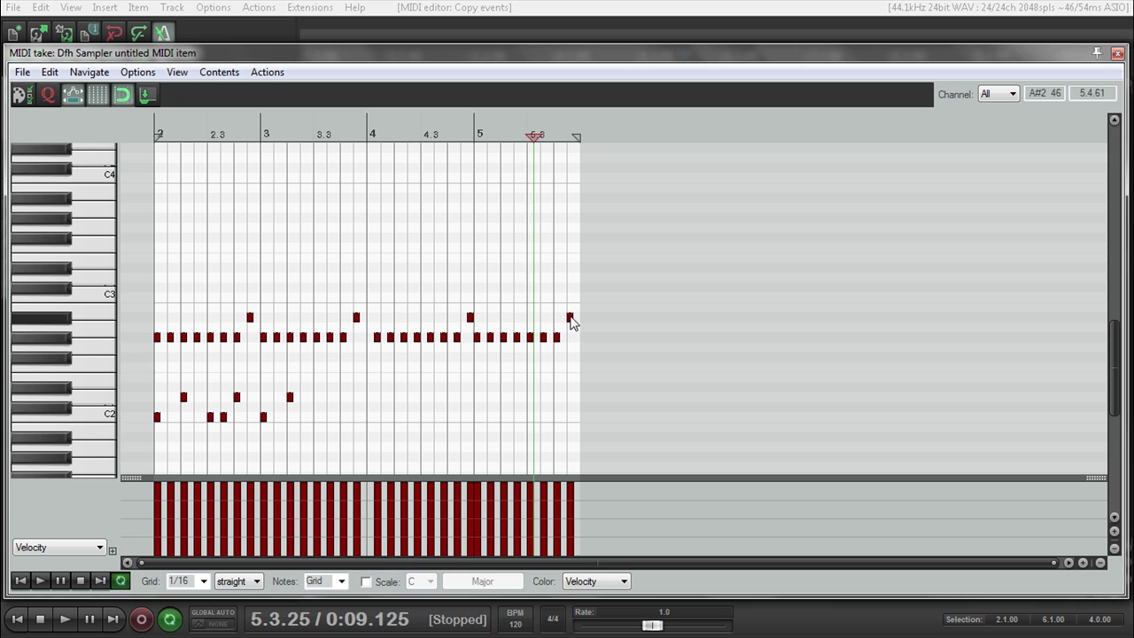
double_click(570, 318)
double_click(556, 337)
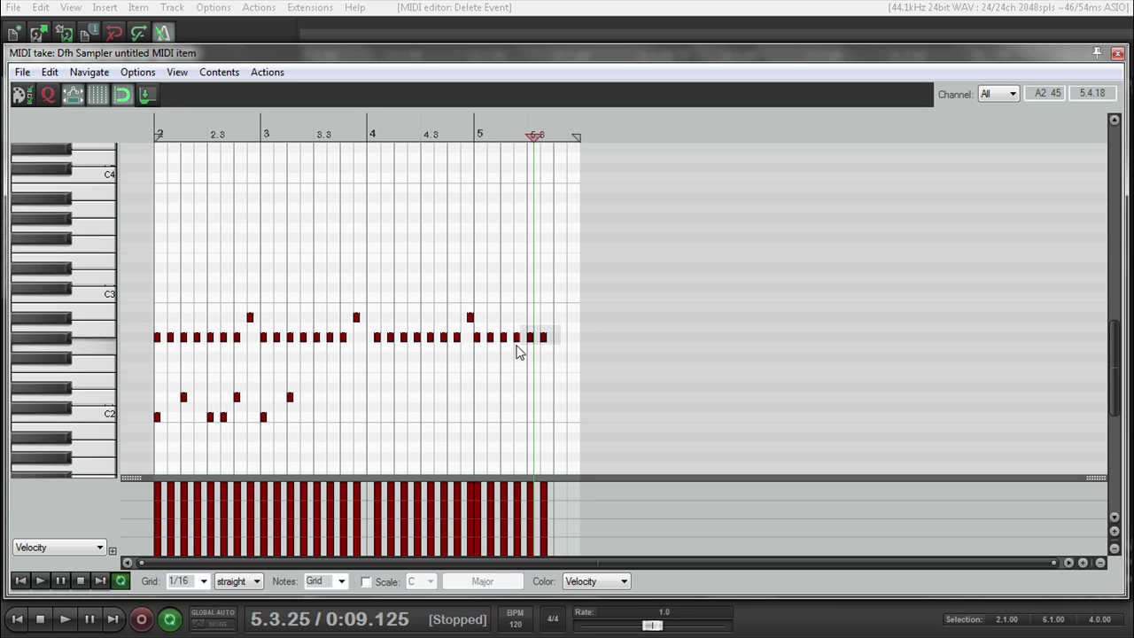
drag(518, 347, 515, 347)
key(Delete)
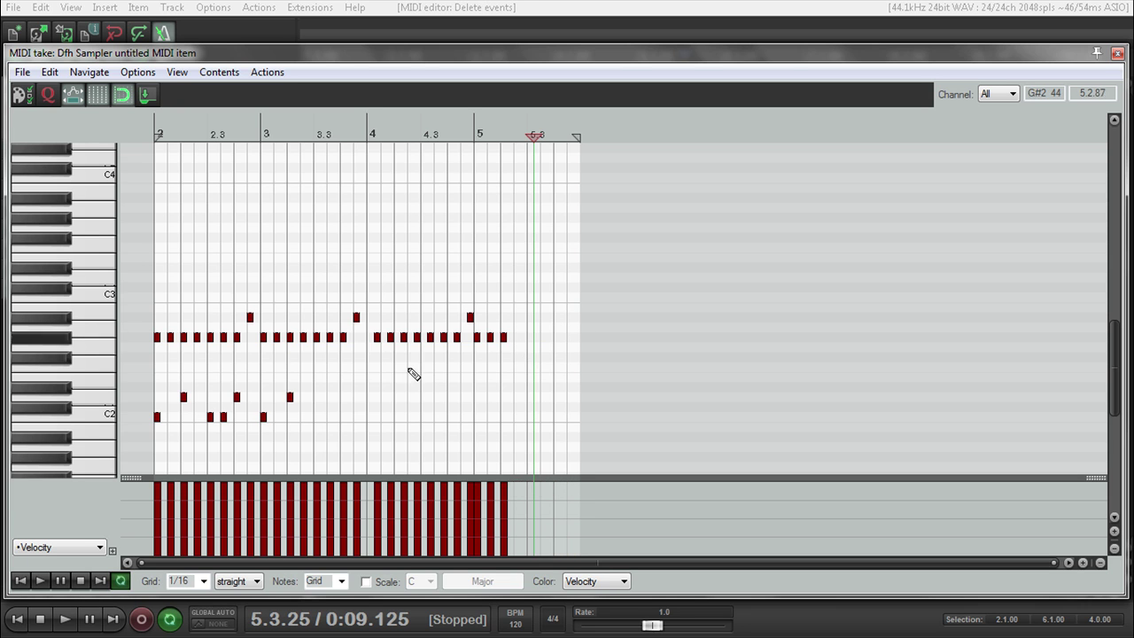
- Paste copies of the bar 2 kick and snare notes into the later bars
drag(253, 383, 433, 421)
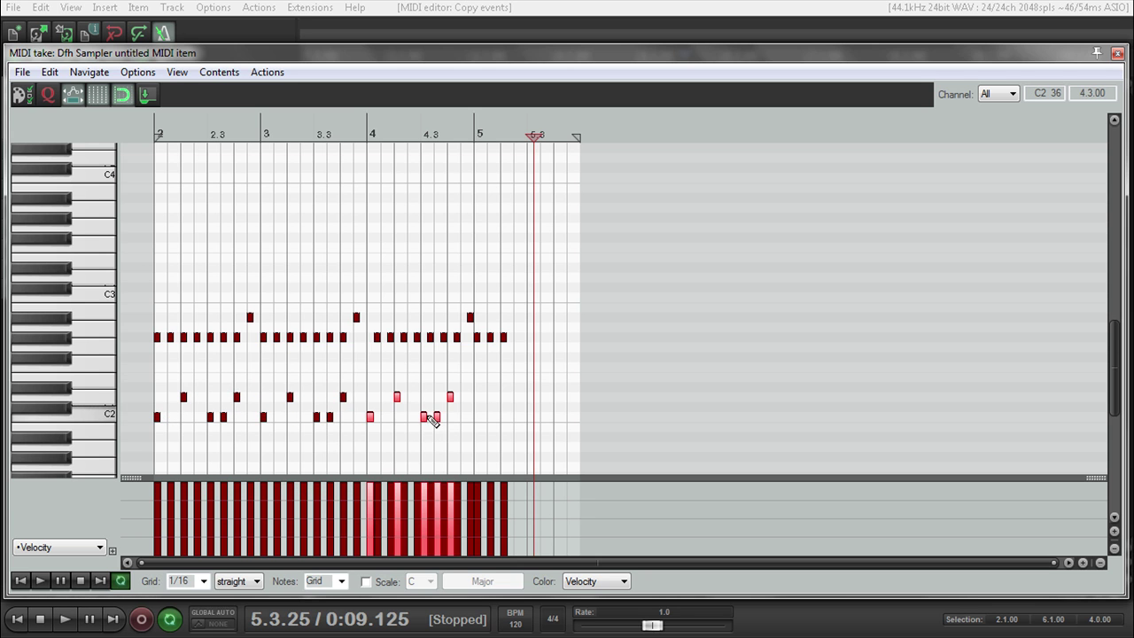
key(ctrl+v)
click(530, 337)
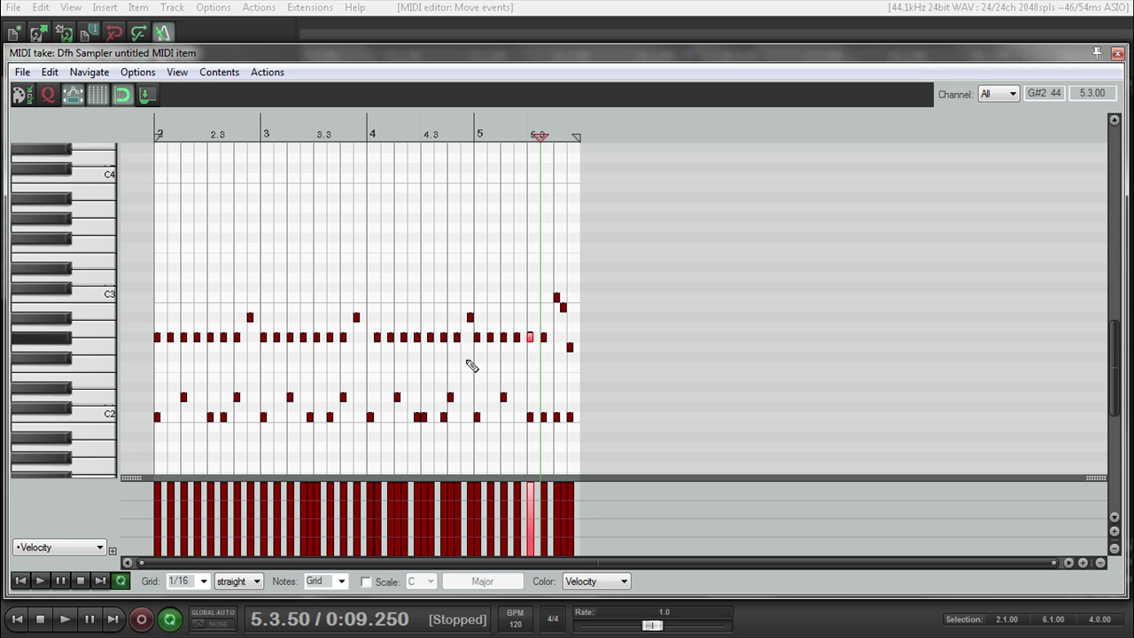
- Play the pattern from the start, then shift bar 5's hi-hats one sixteenth earlier
click(20, 580)
click(39, 580)
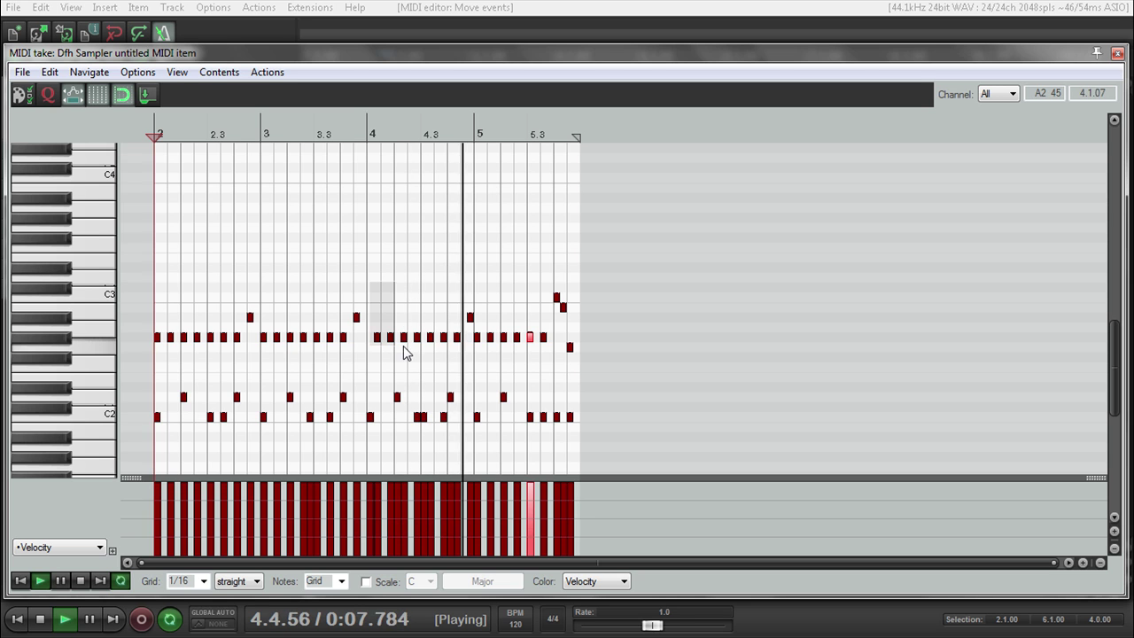
drag(403, 347, 449, 340)
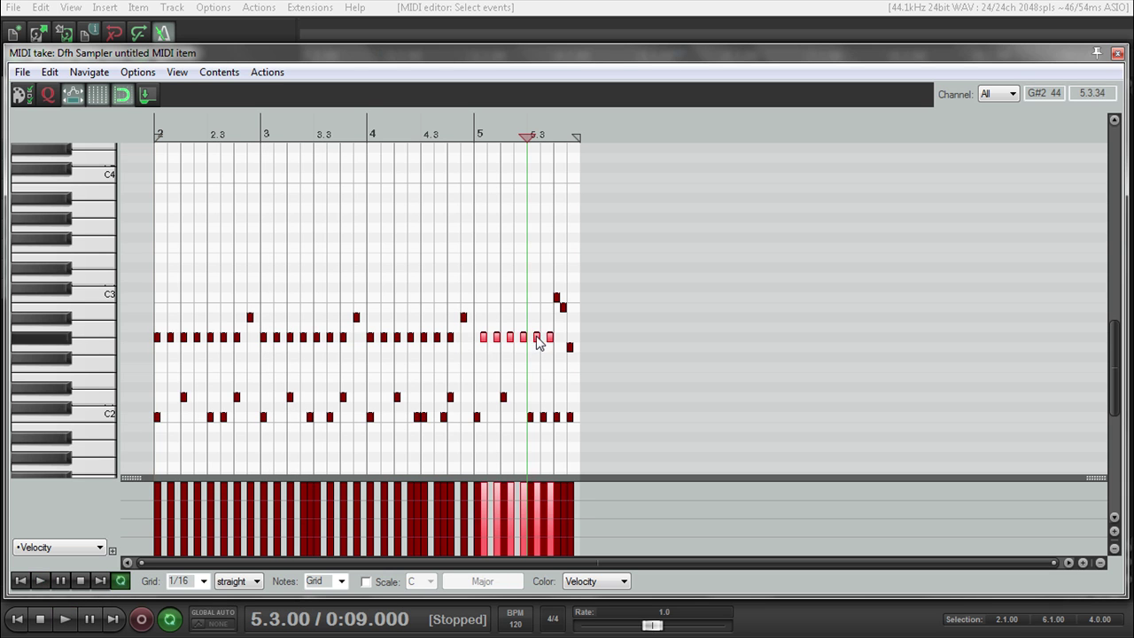
drag(538, 343, 526, 336)
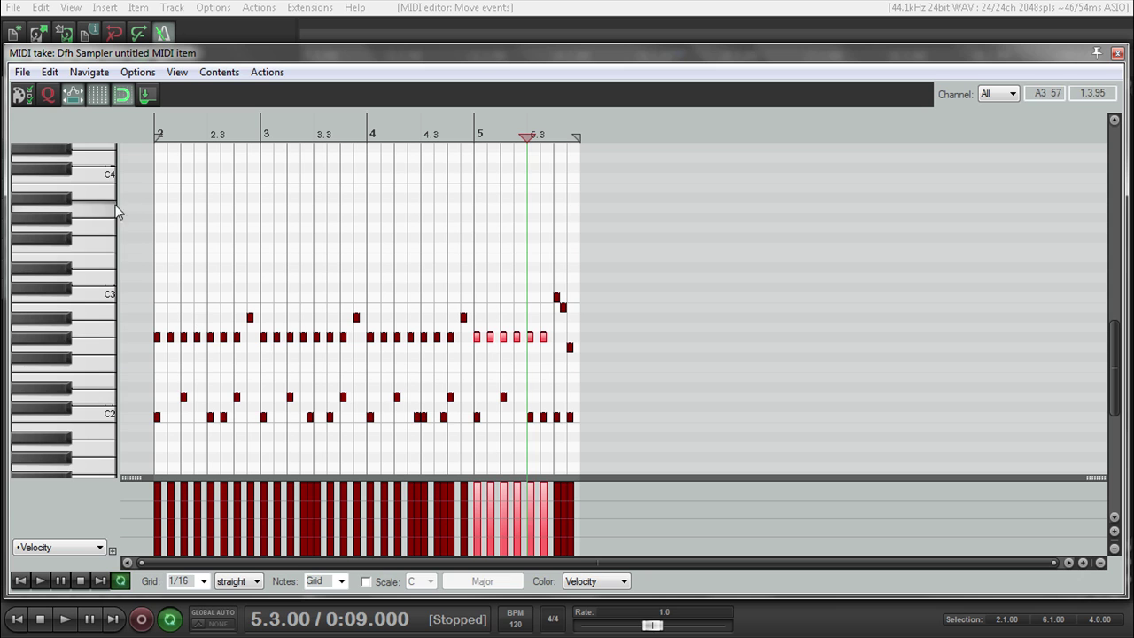
- Audition the C2 key and name it Kick
click(92, 420)
click(93, 419)
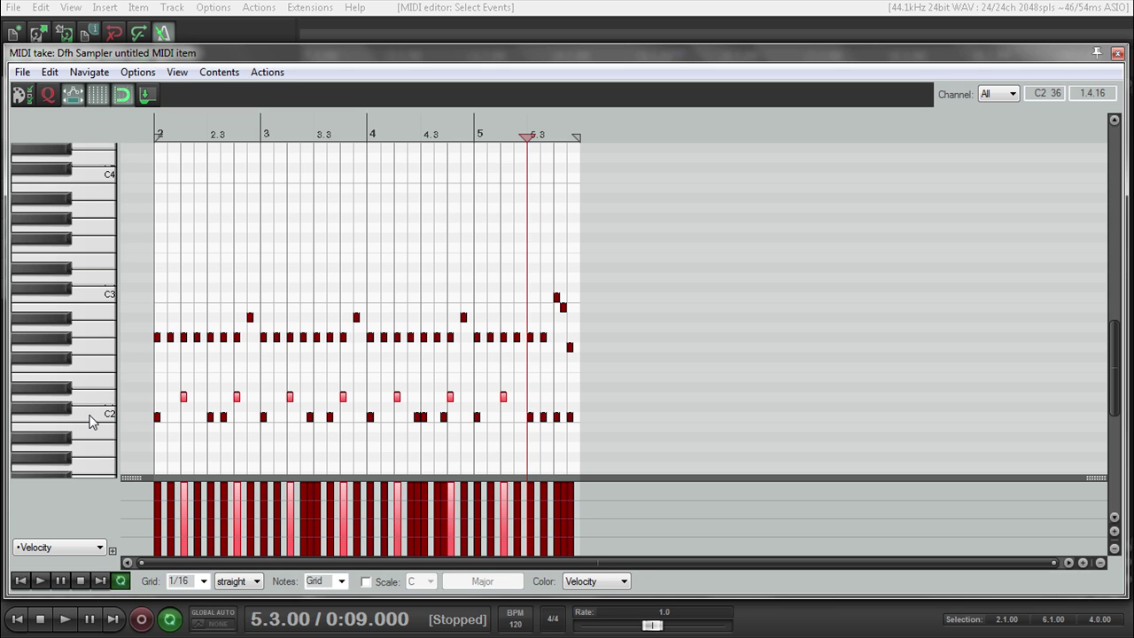
click(92, 420)
click(92, 420)
double_click(89, 417)
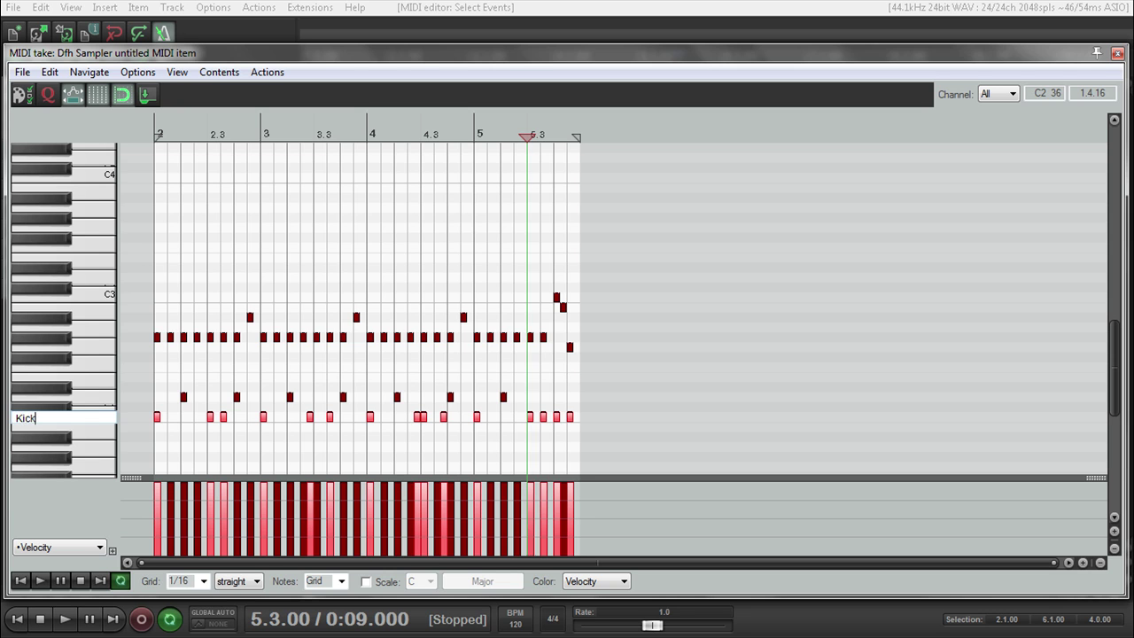
key(Return)
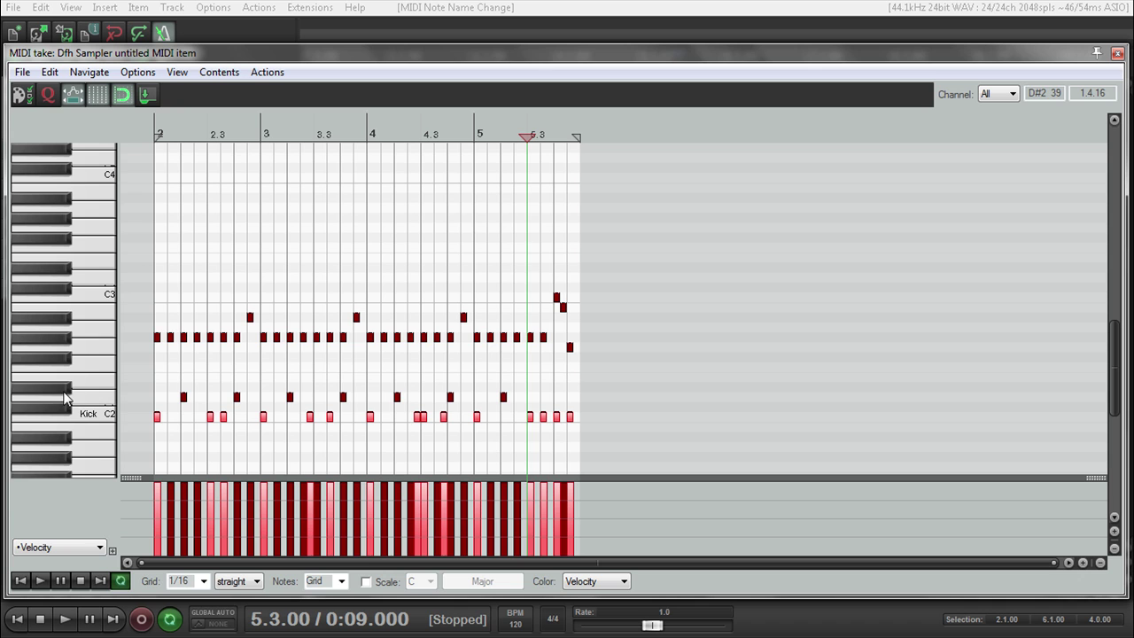
- Name the D2 key Snare and begin naming the hi-hat key
double_click(88, 398)
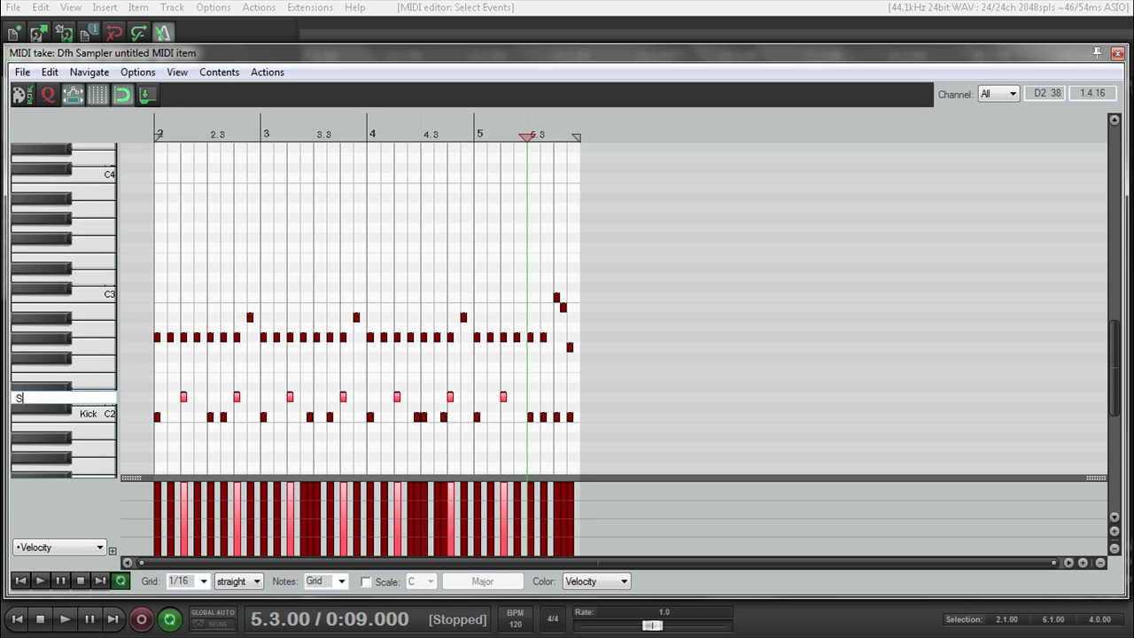
text(Snare)
key(Return)
double_click(36, 337)
- Name the G#2 row Hi-Hat Close, then close the MIDI editor
text(Hi-Hat Close)
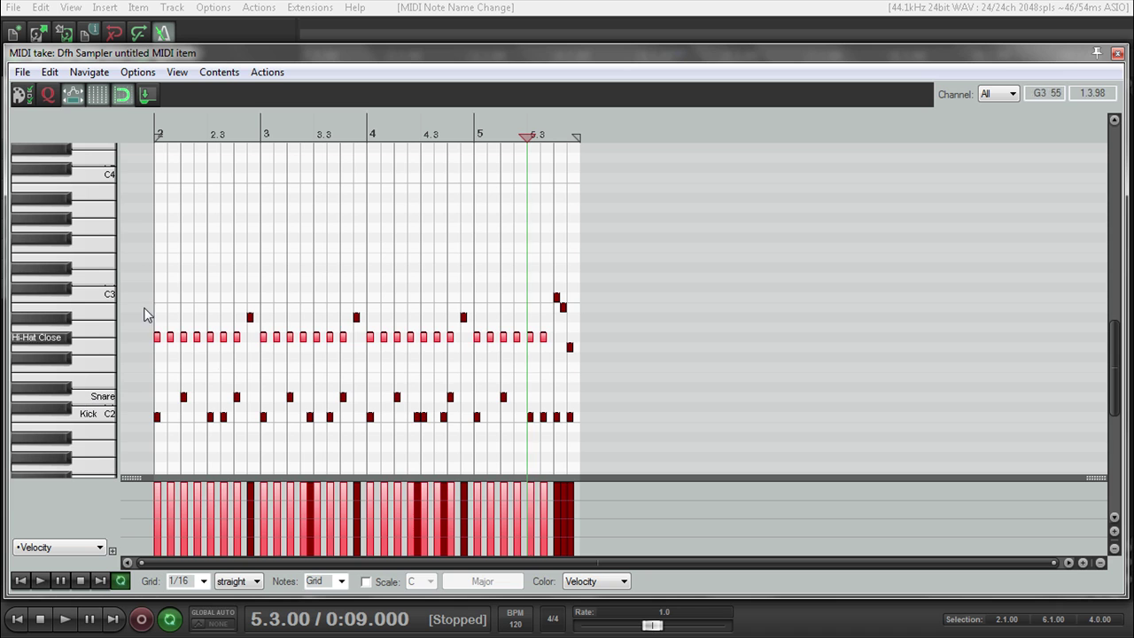
click(23, 73)
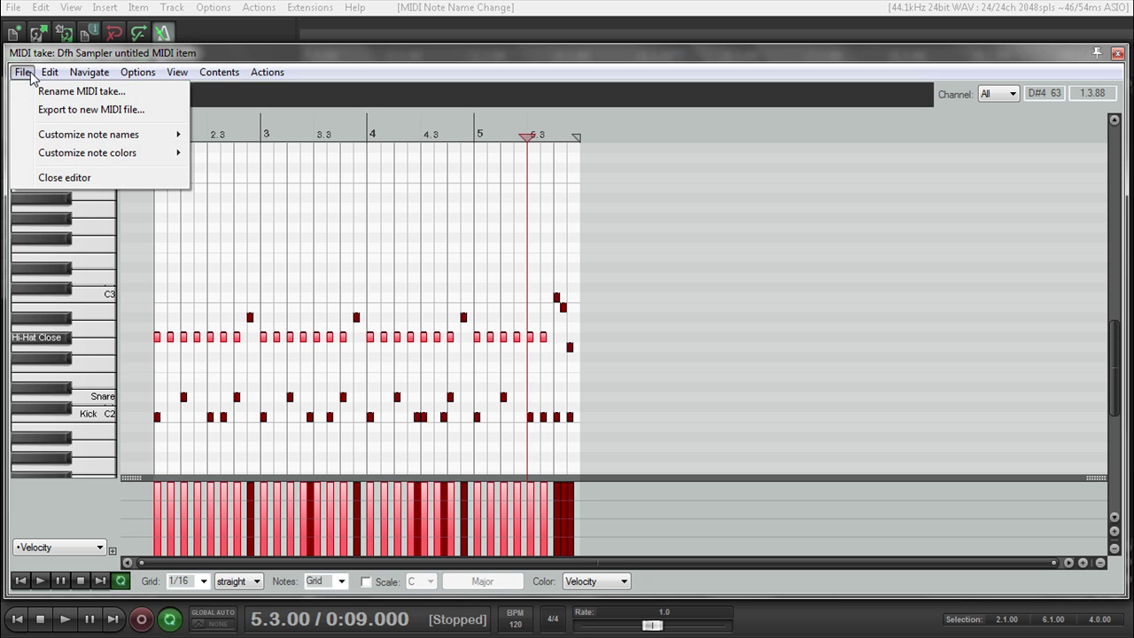
mouse_move(151, 140)
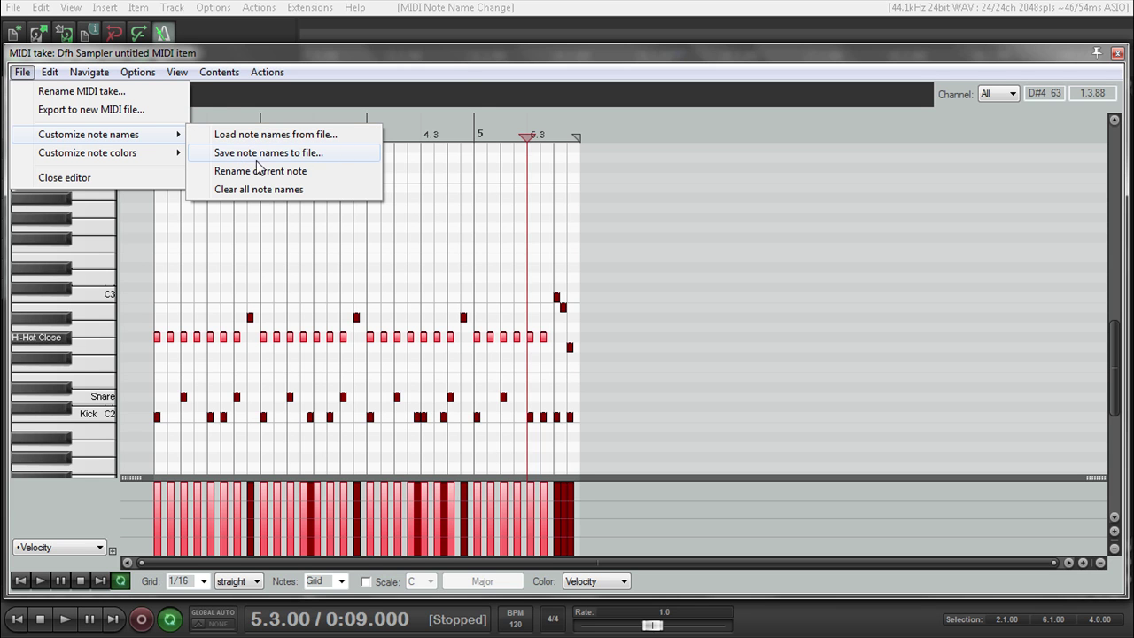
click(451, 75)
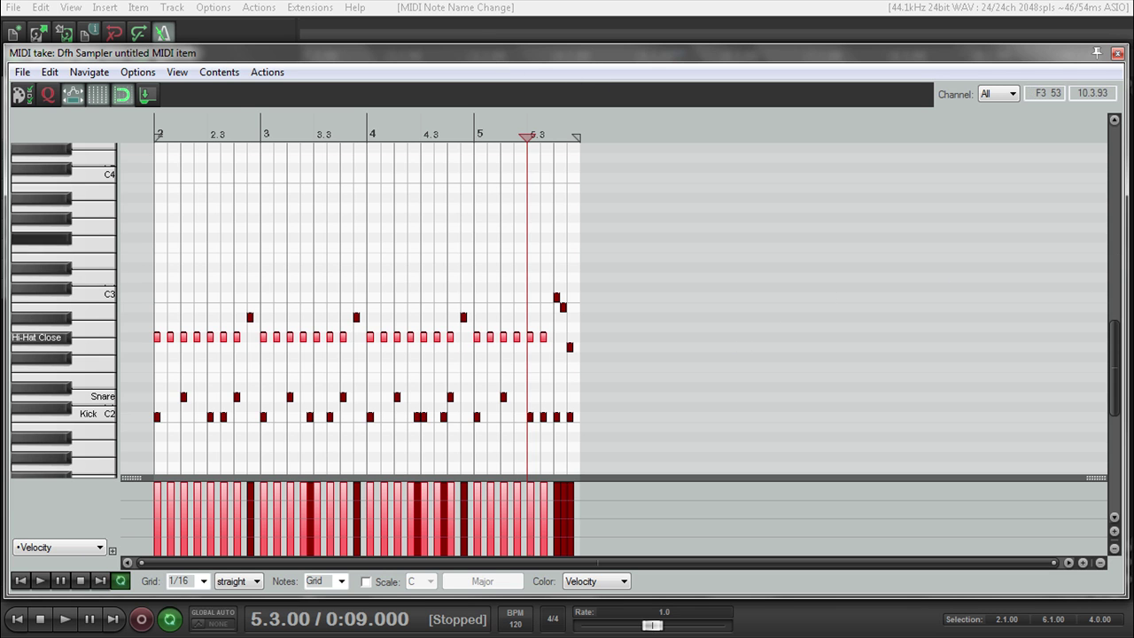
click(1117, 52)
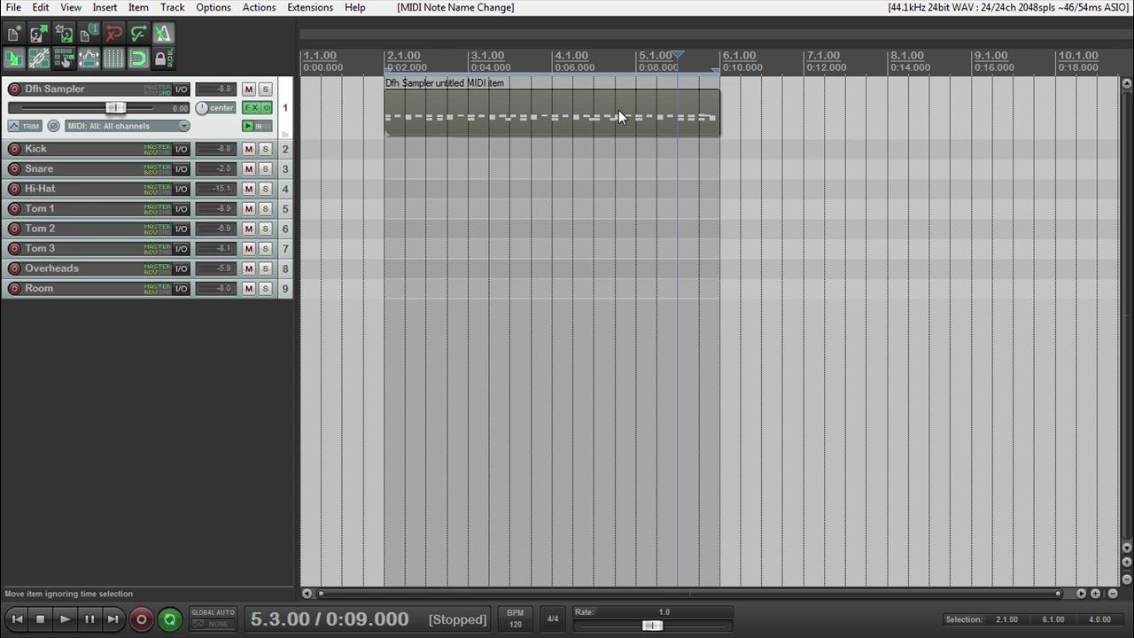
- Clear the time selection, adjust the item's end, and reopen the Dfh Sampler item in the MIDI editor
key(Escape)
scroll(636, 111, down, 2)
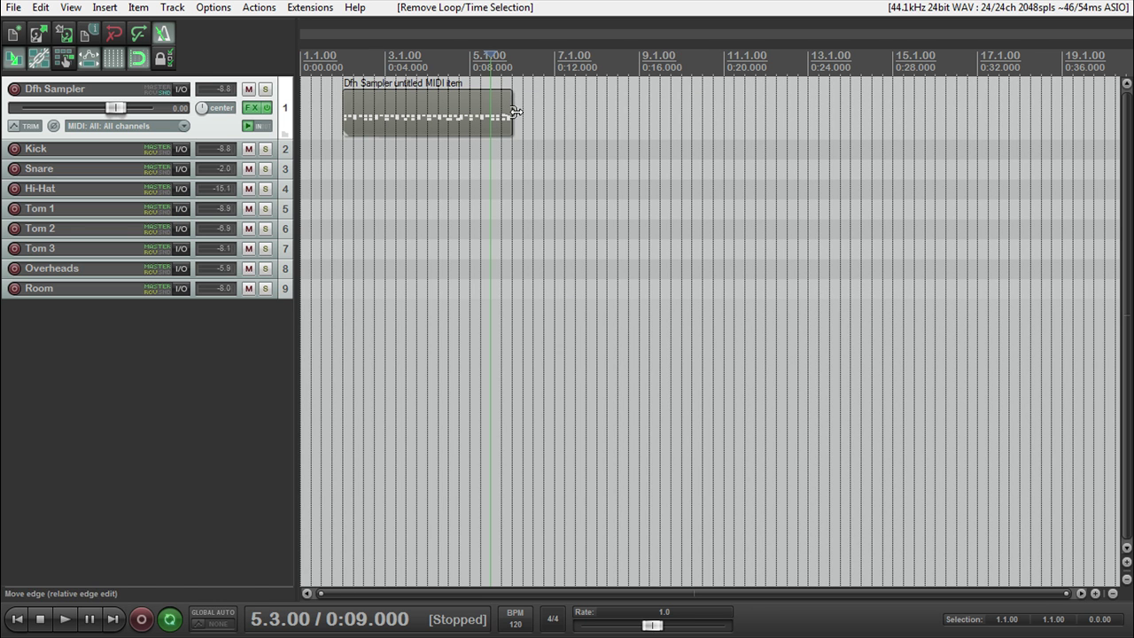
mouse_move(515, 111)
mouse_down()
mouse_move(523, 122)
mouse_move(725, 124)
mouse_move(516, 129)
mouse_move(850, 126)
mouse_move(514, 124)
mouse_up()
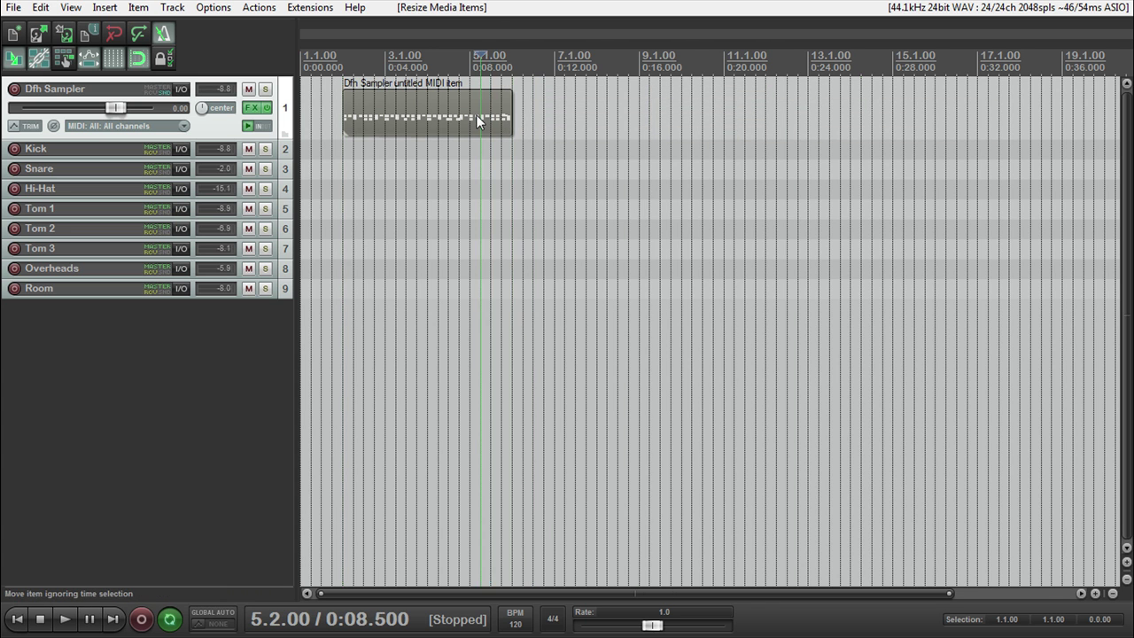
double_click(476, 114)
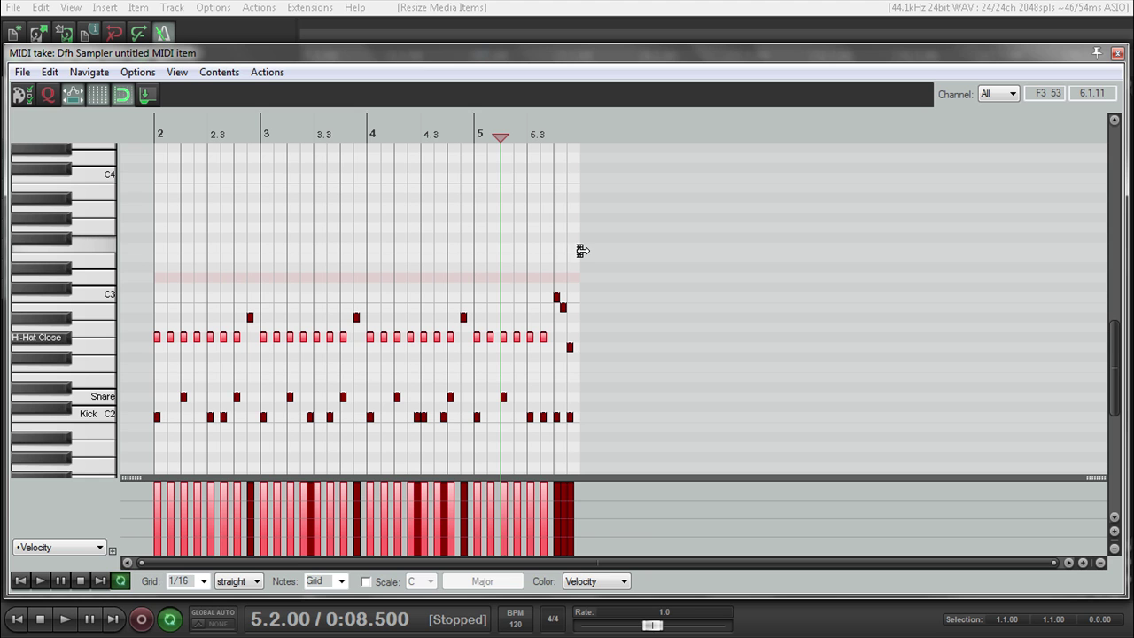
- Drag the item's end marker so the drum pattern loops to about bar 7
drag(575, 248, 579, 272)
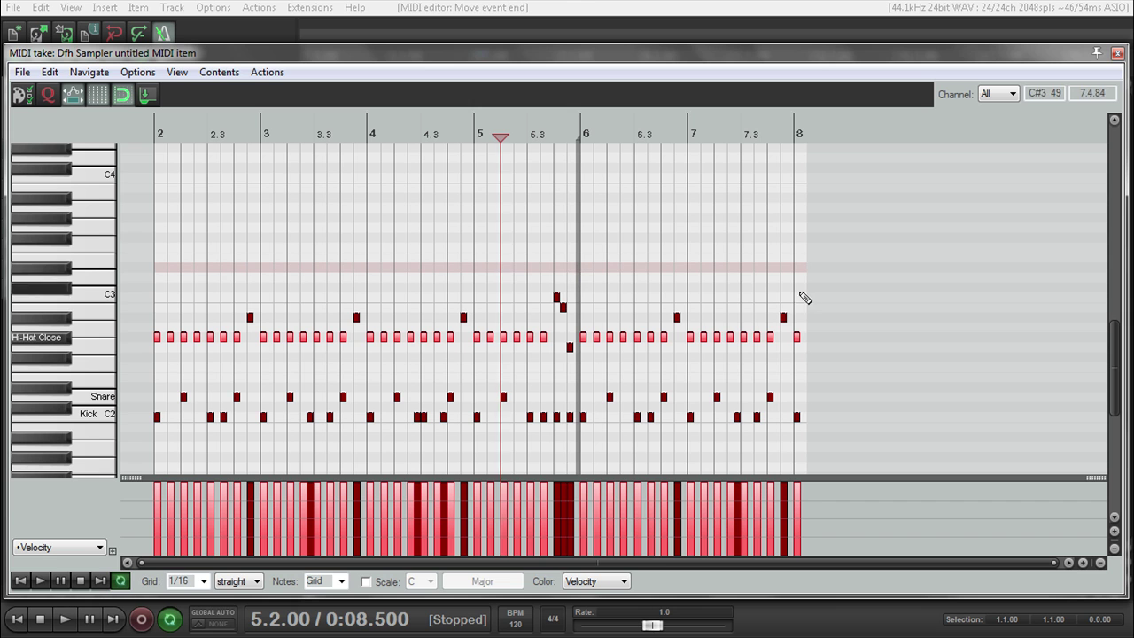
drag(804, 291, 686, 292)
- Lengthen the MIDI item past bar 10 and make the Dfh Sampler track taller
click(1118, 54)
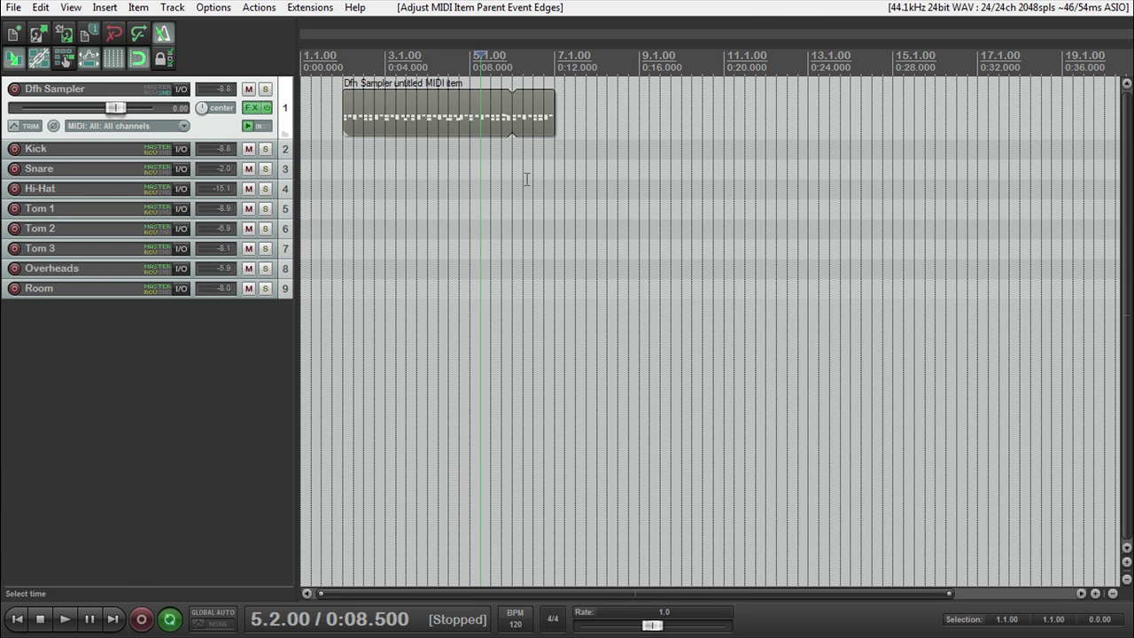
drag(551, 118, 660, 118)
drag(220, 138, 239, 403)
scroll(438, 284, up, 5)
scroll(439, 282, down, 3)
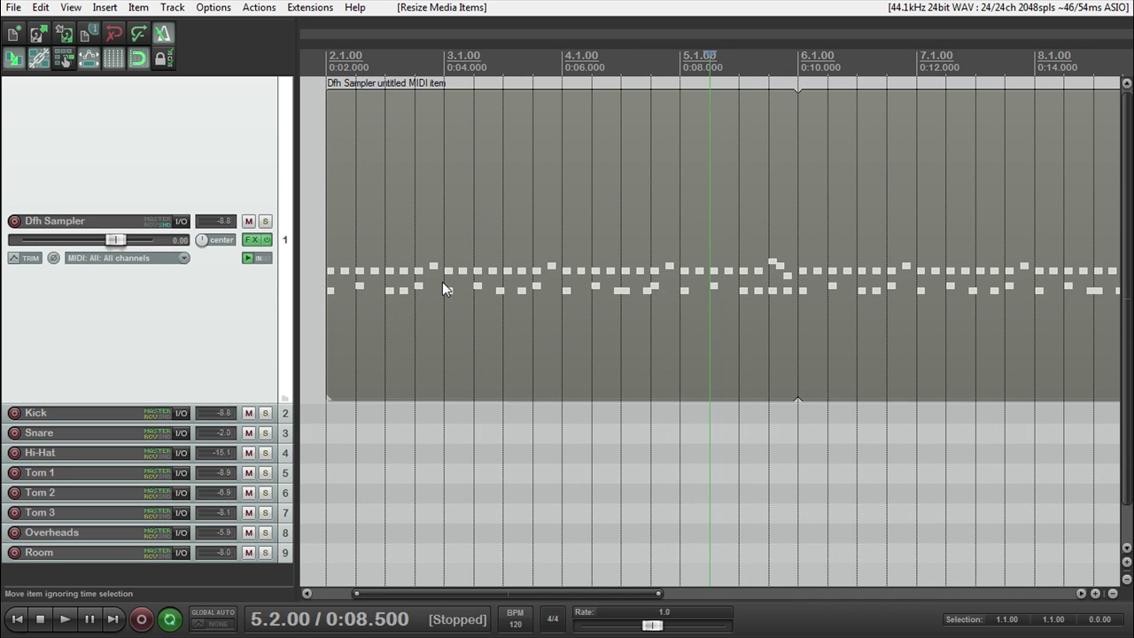
- Time-select bars 2 to 6 over the inline-opened item, play it, and select a bar 2 note
click(395, 237)
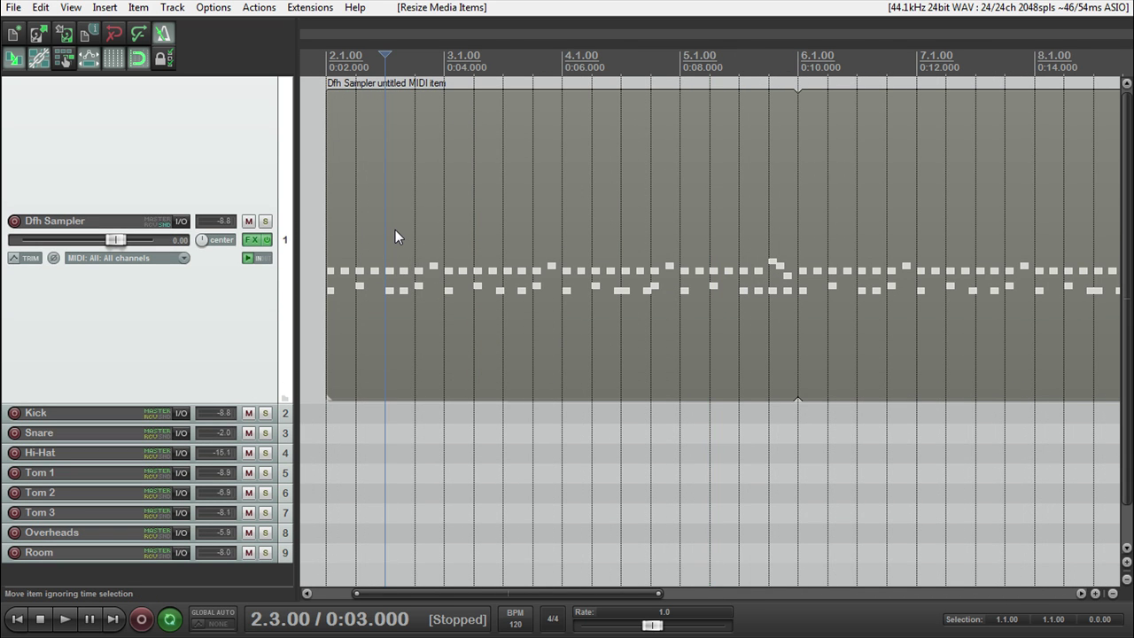
double_click(580, 217)
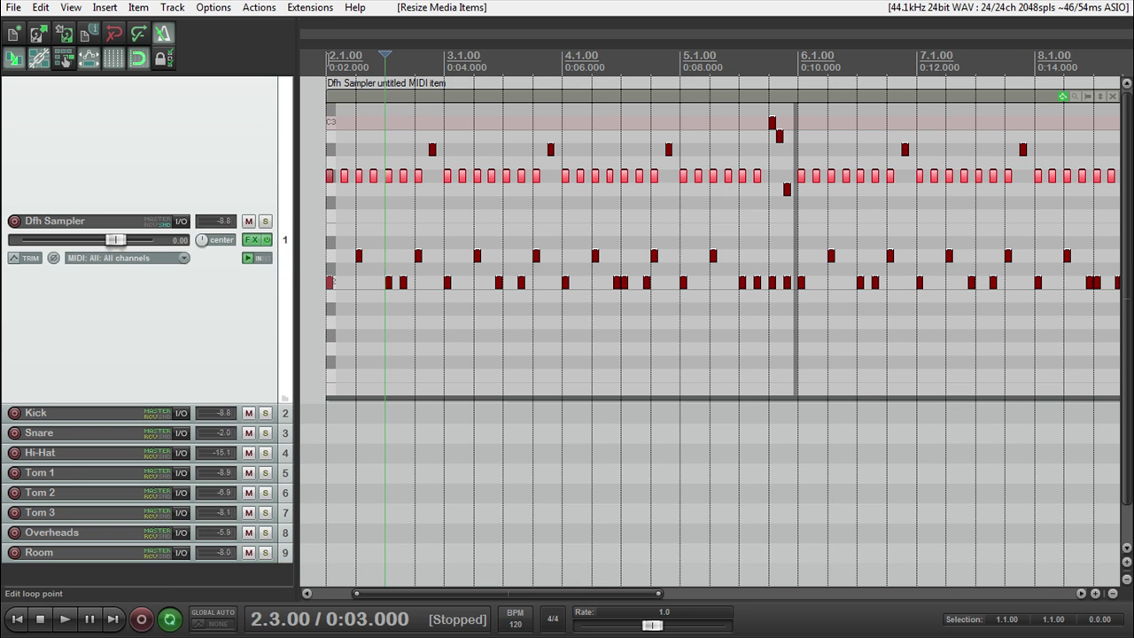
drag(326, 72, 797, 72)
key(space)
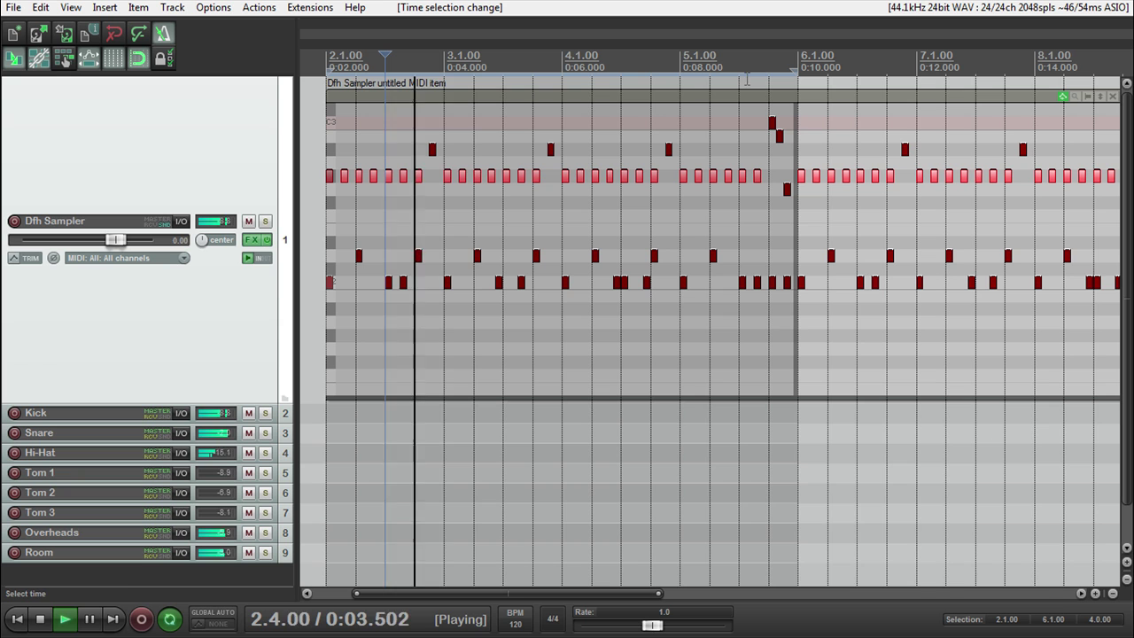
key(space)
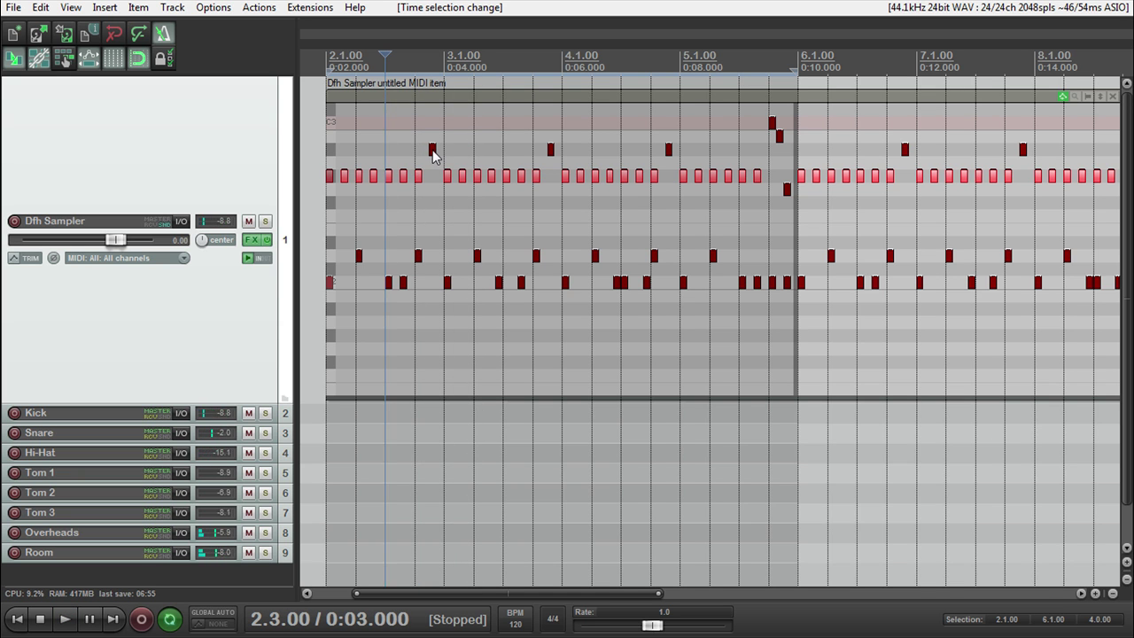
click(432, 149)
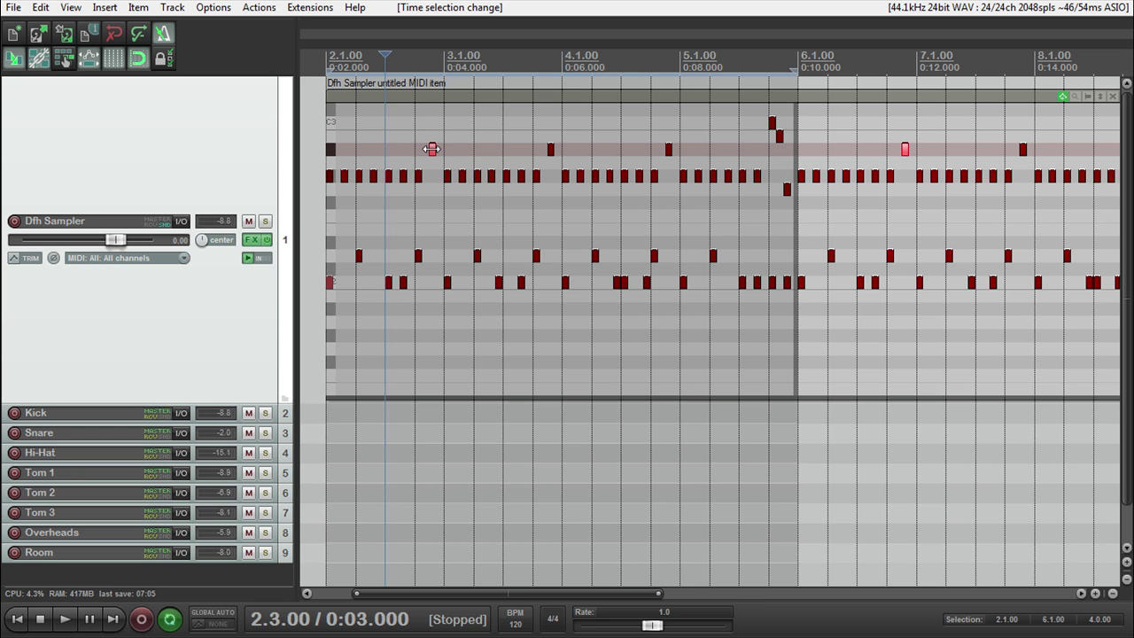
key(Escape)
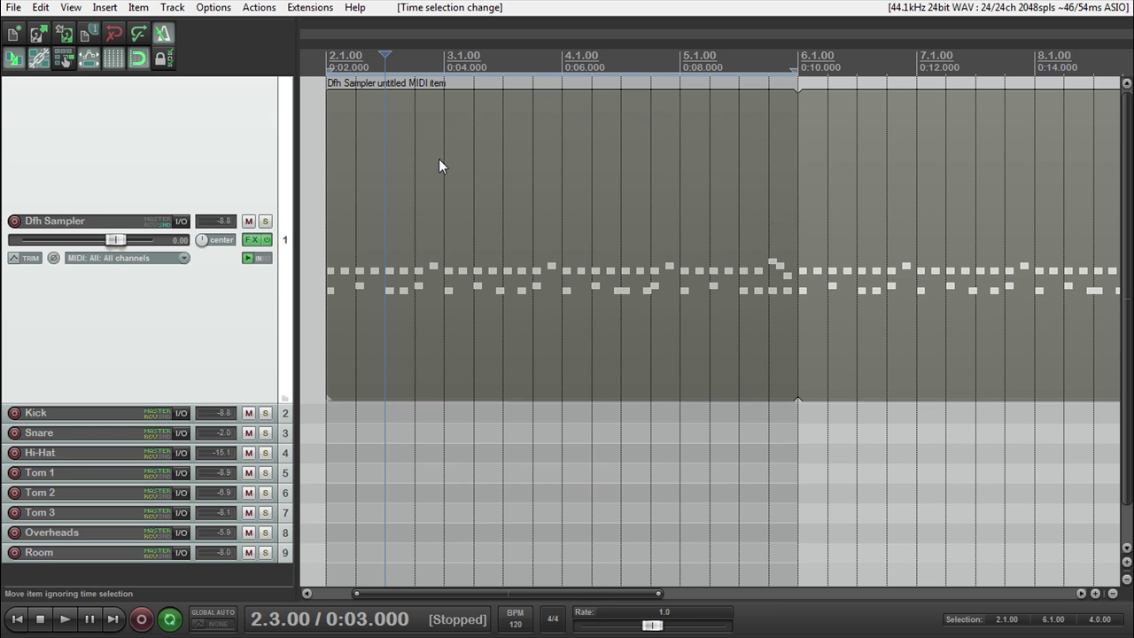
- Raise the selected bar 2 note's pitch in the inline piano roll and start playback
double_click(447, 208)
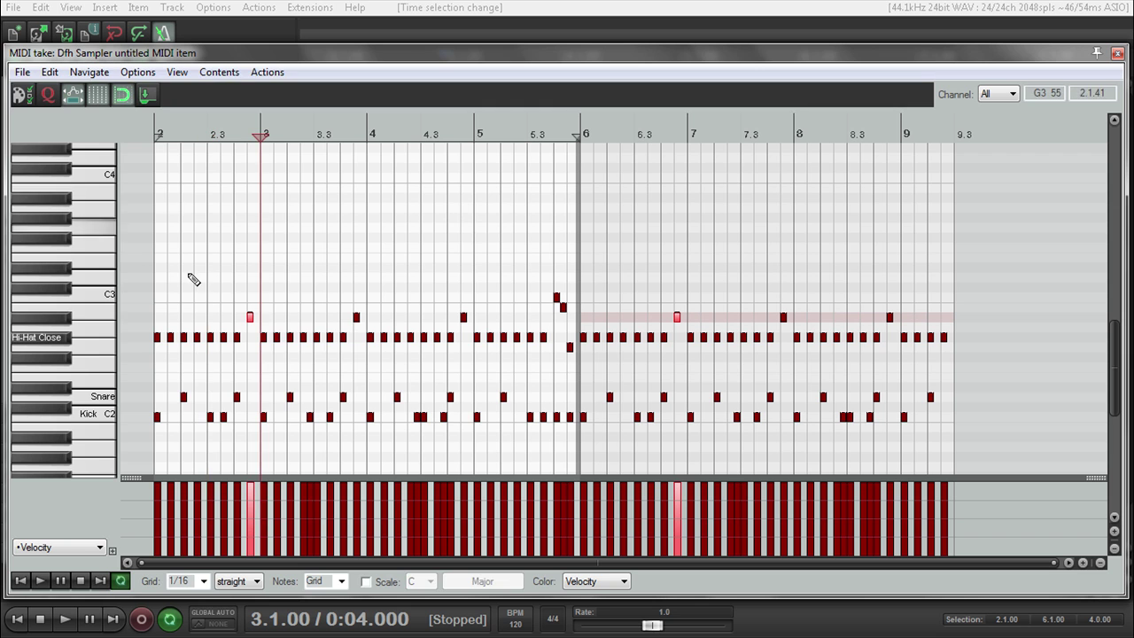
key(Escape)
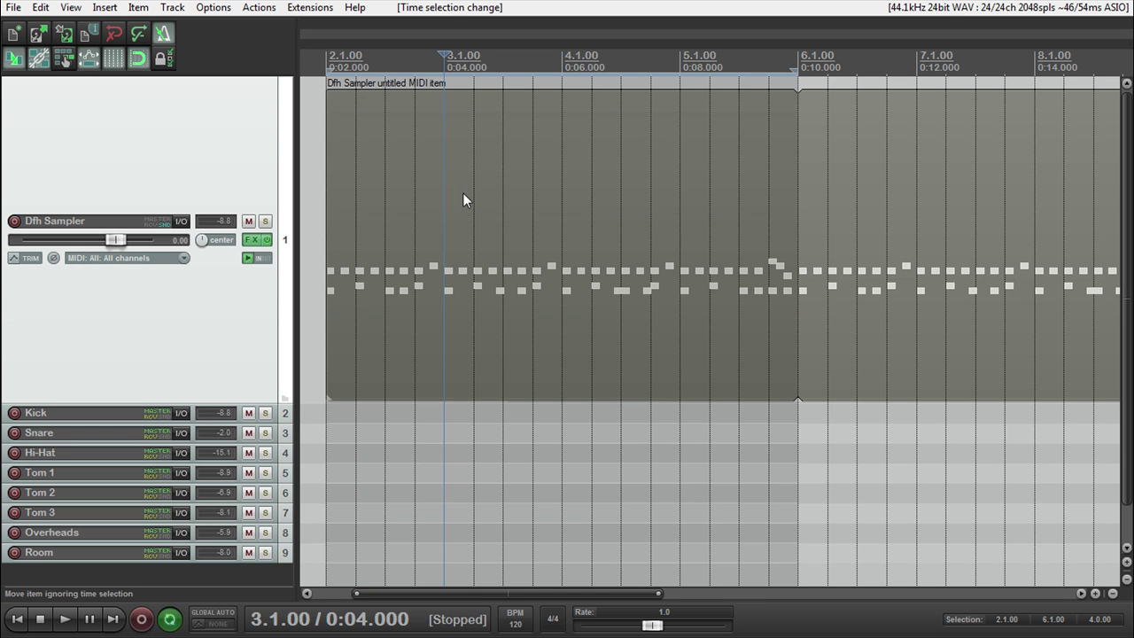
double_click(462, 203)
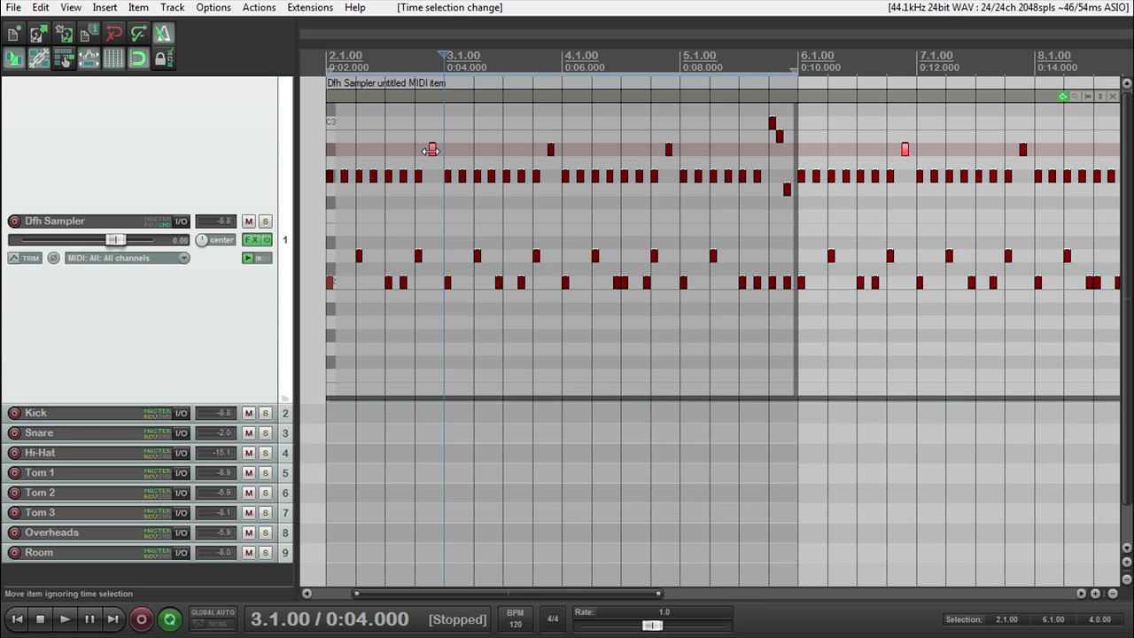
mouse_move(433, 150)
mouse_down()
mouse_move(433, 104)
mouse_move(434, 129)
mouse_up()
key(space)
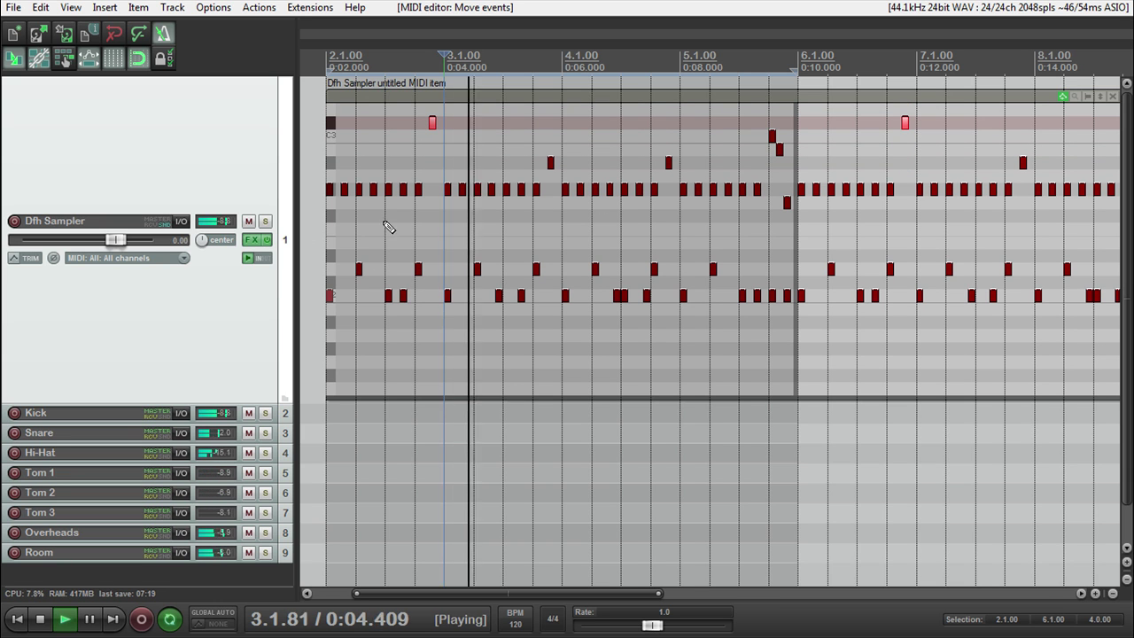
- Move two notes down in pitch and raise the note before bar 5 above C3
drag(430, 122, 431, 122)
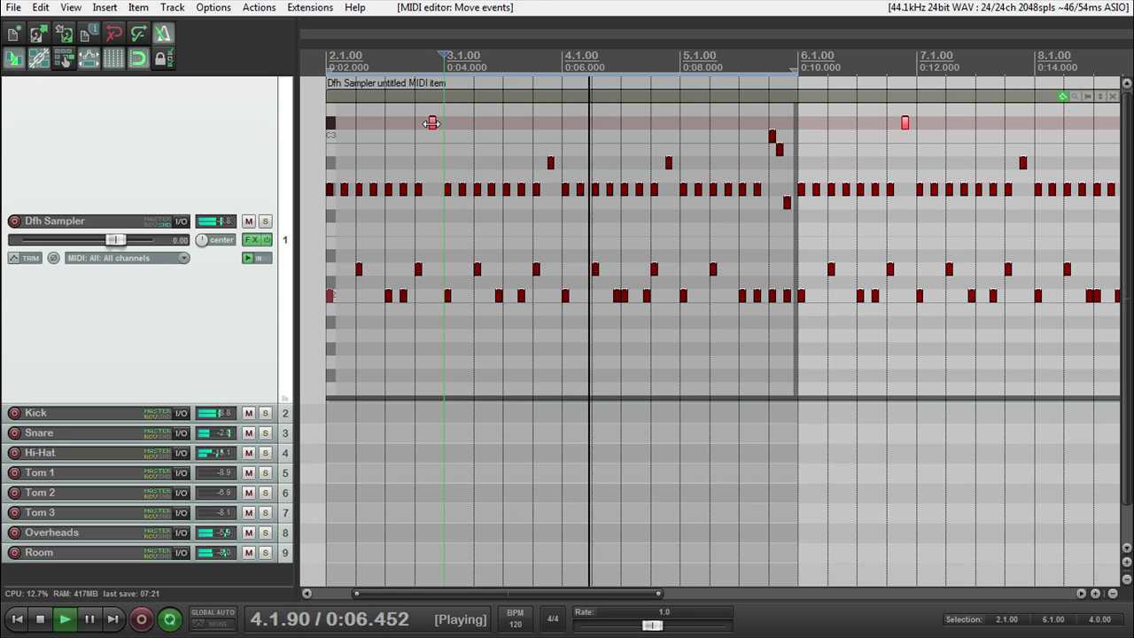
drag(433, 120, 430, 162)
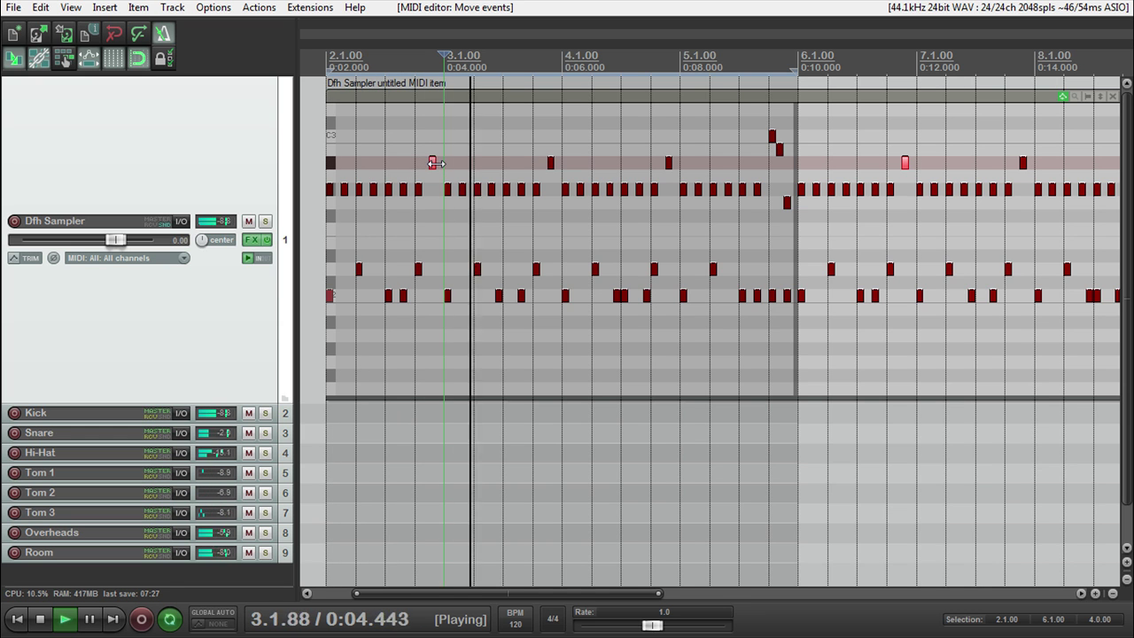
drag(669, 162, 666, 110)
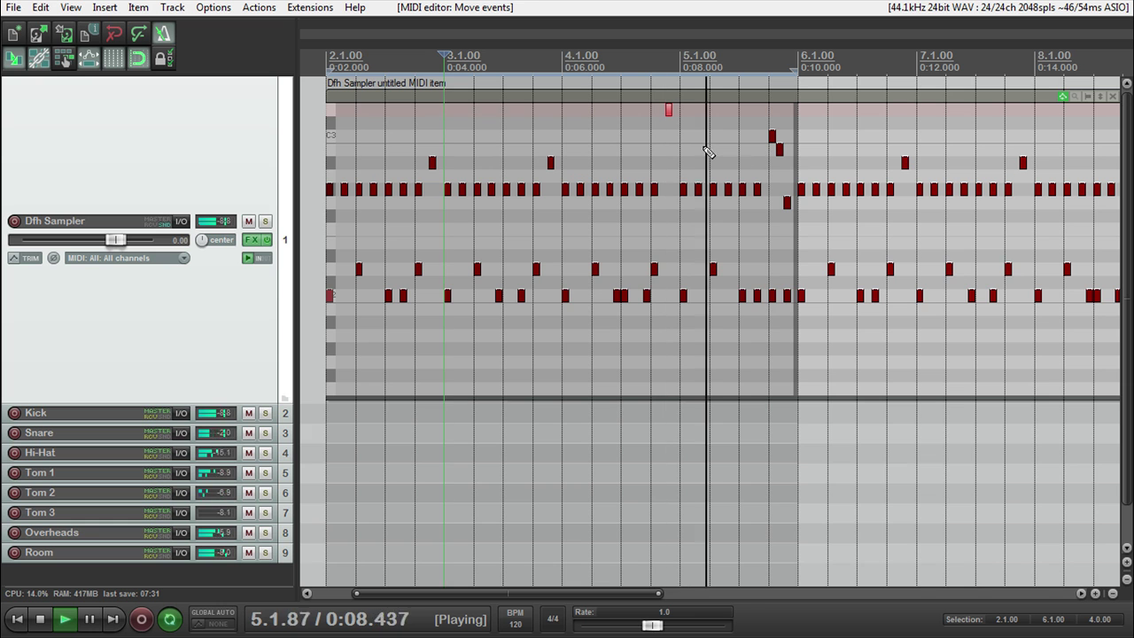
drag(669, 109, 668, 118)
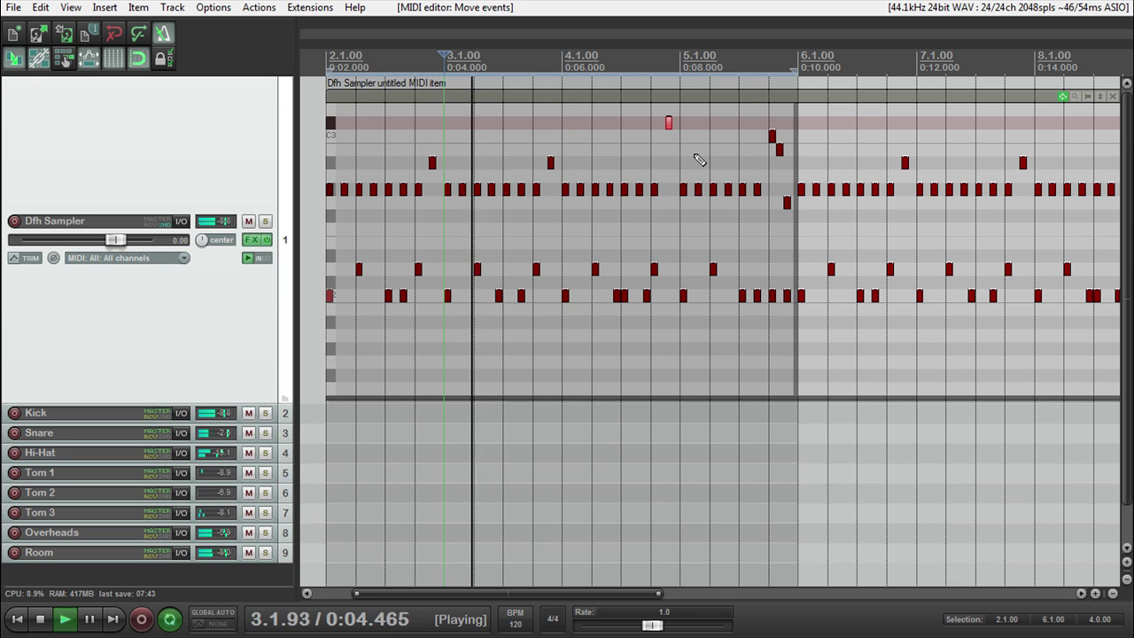
- Stop playback, put the edit position at 3.2.00, and close the inline note editor
key(space)
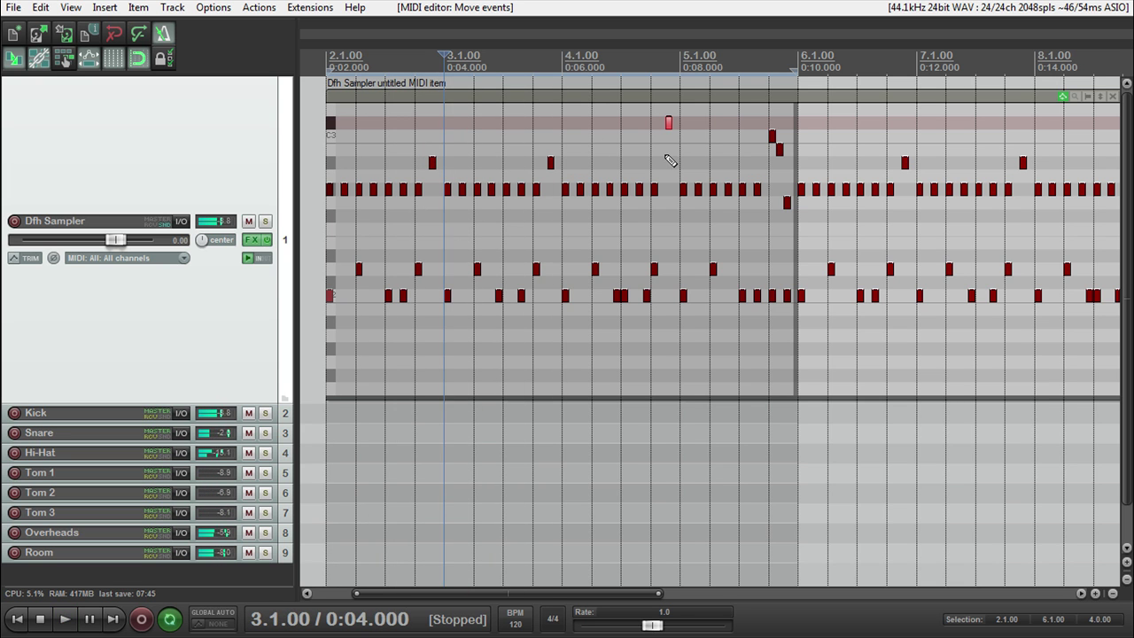
click(485, 96)
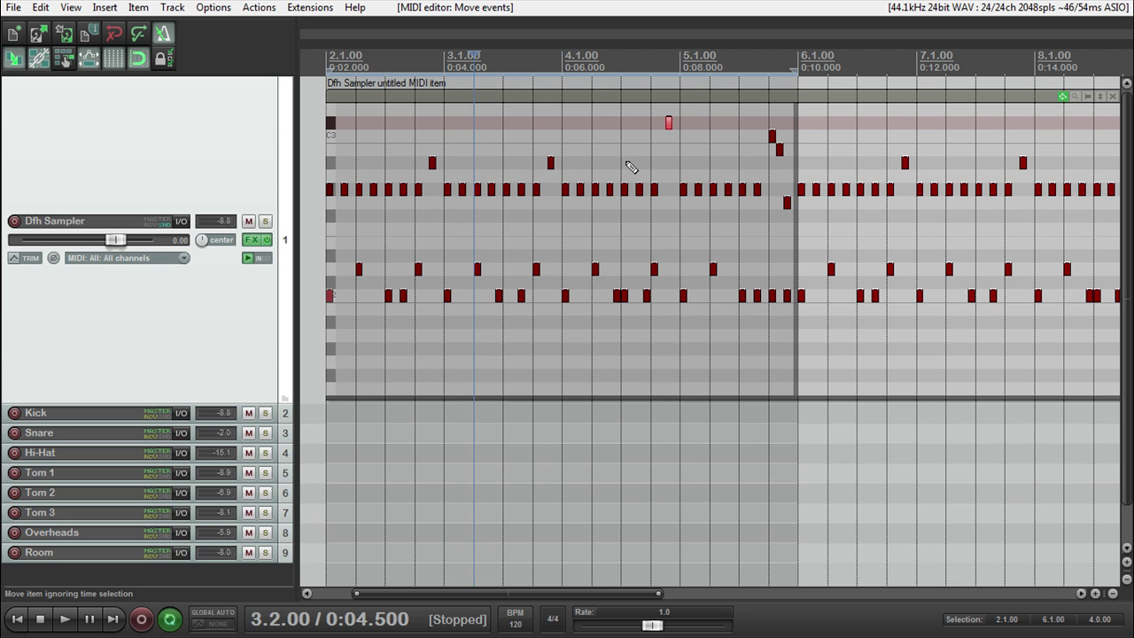
key(Escape)
double_click(609, 200)
key(Escape)
- Reselect the Dfh Sampler item and reopen its inline note editor
click(647, 339)
click(633, 420)
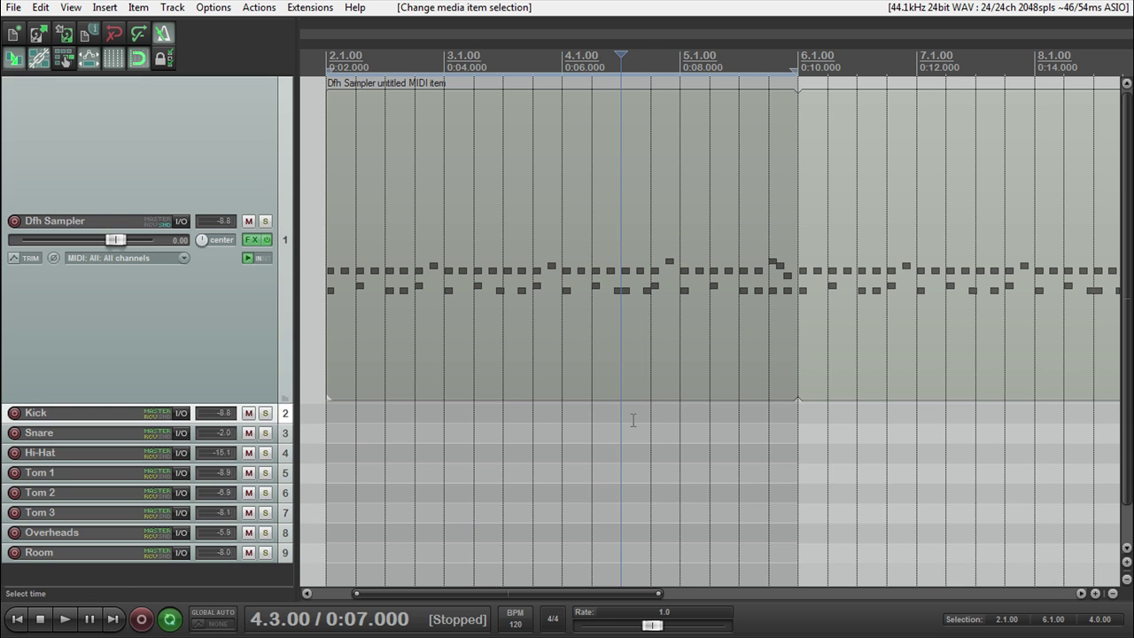
click(550, 341)
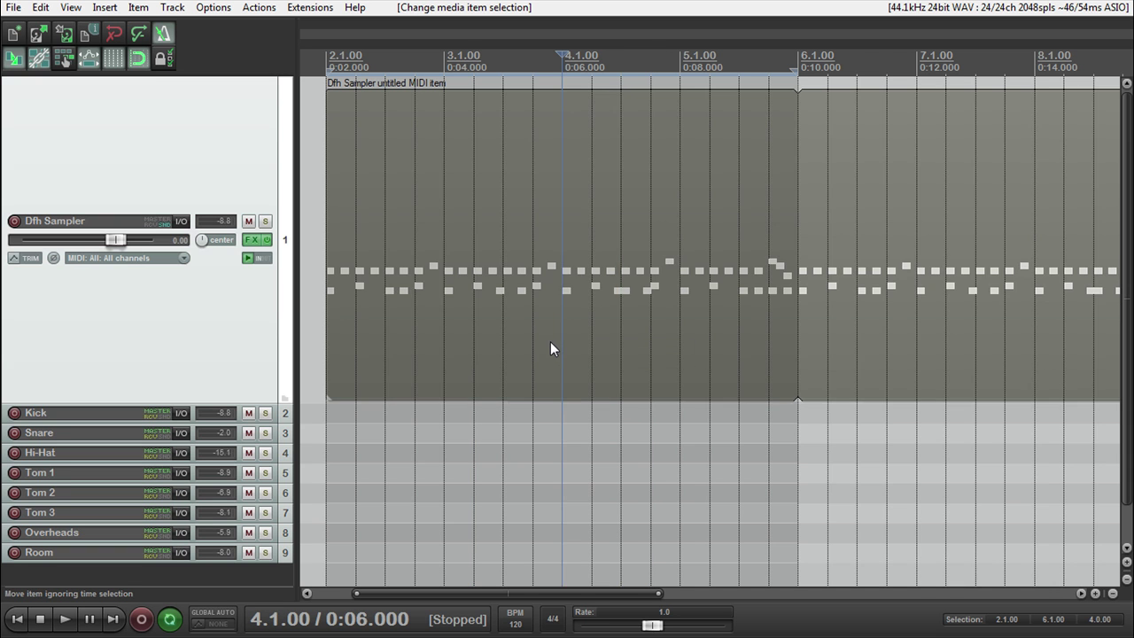
double_click(550, 341)
key(Escape)
click(617, 447)
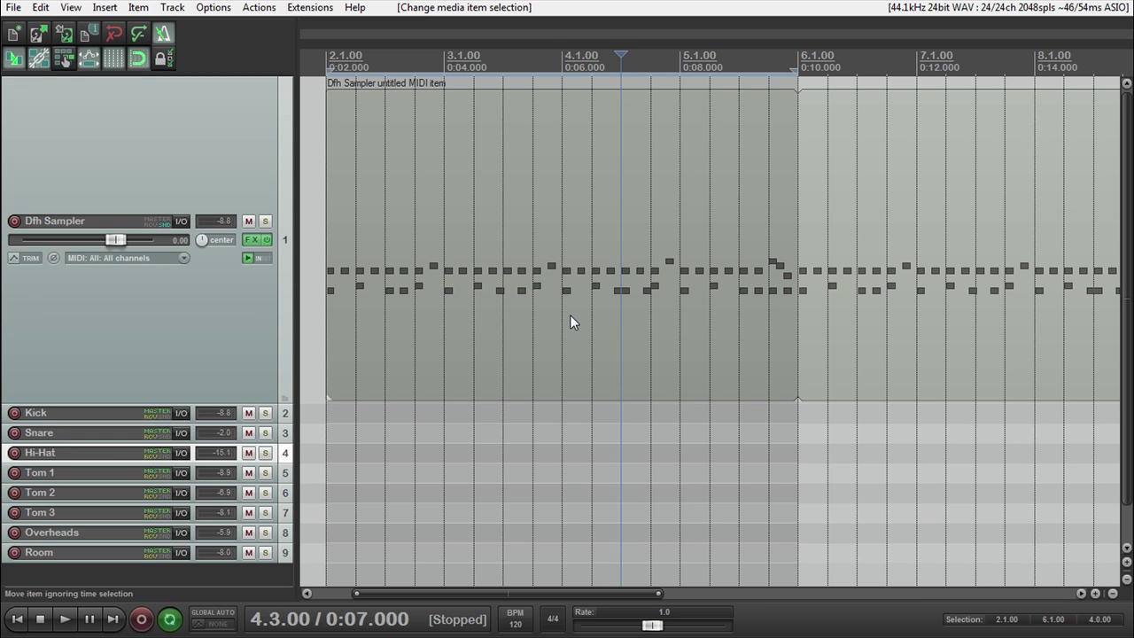
click(586, 266)
double_click(586, 270)
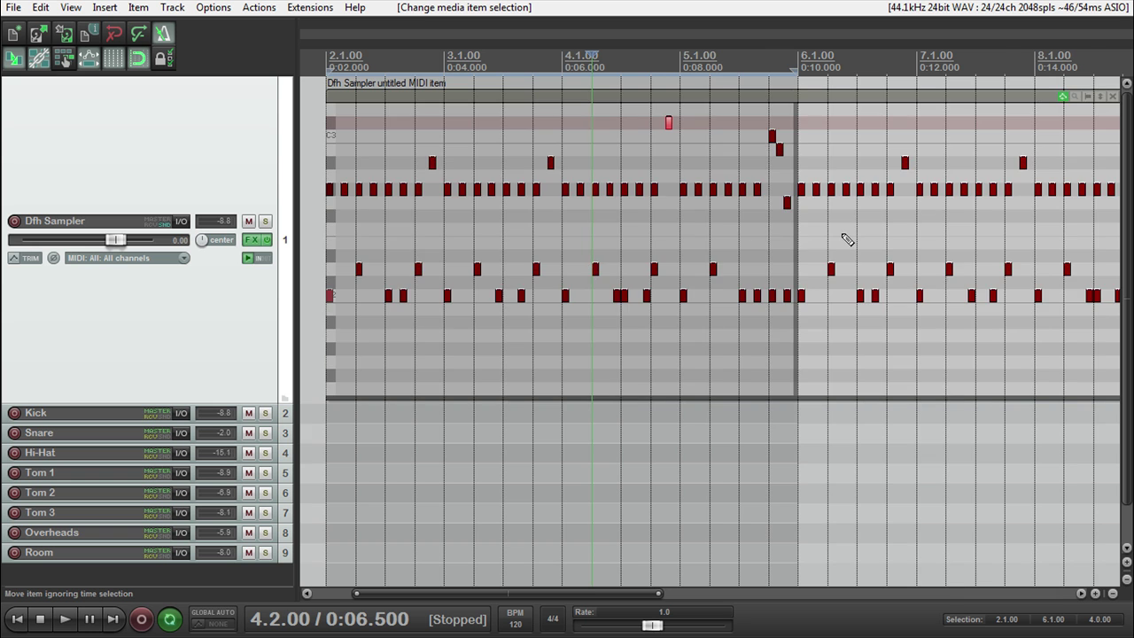
scroll(846, 239, down, 5)
scroll(674, 262, up, 6)
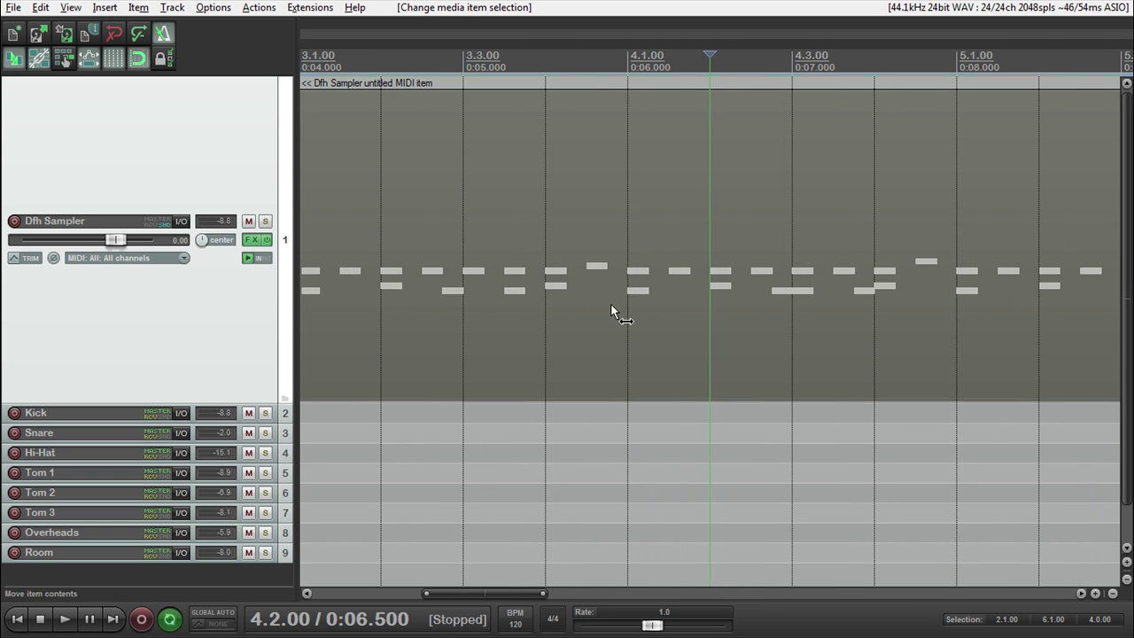
key(s)
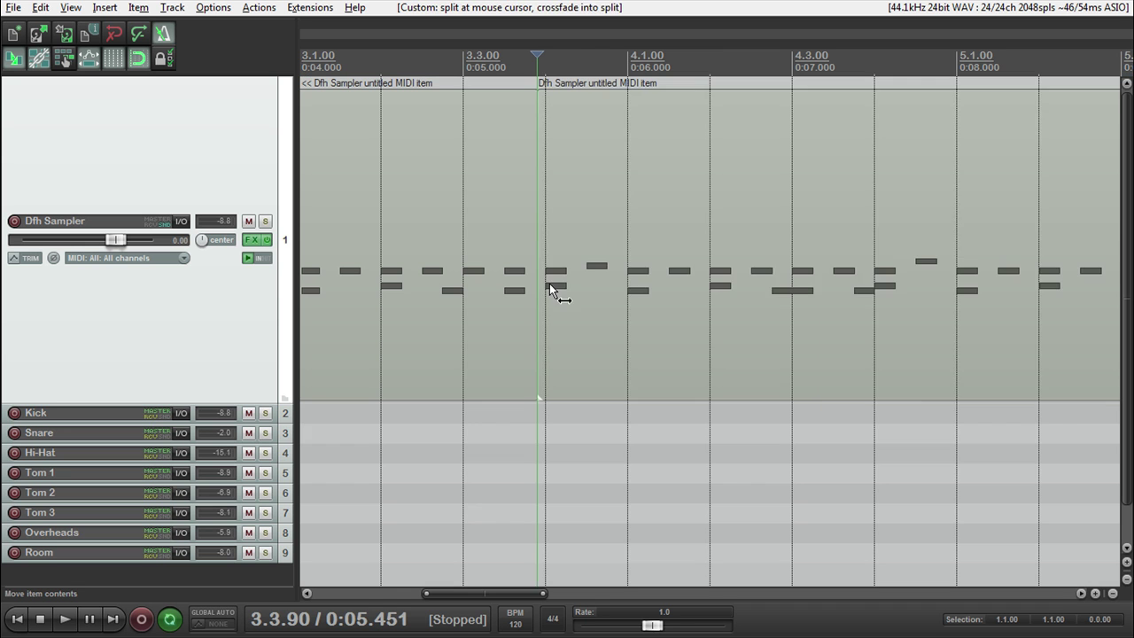
mouse_move(549, 283)
mouse_down()
mouse_move(572, 291)
mouse_move(546, 295)
mouse_move(557, 299)
mouse_up()
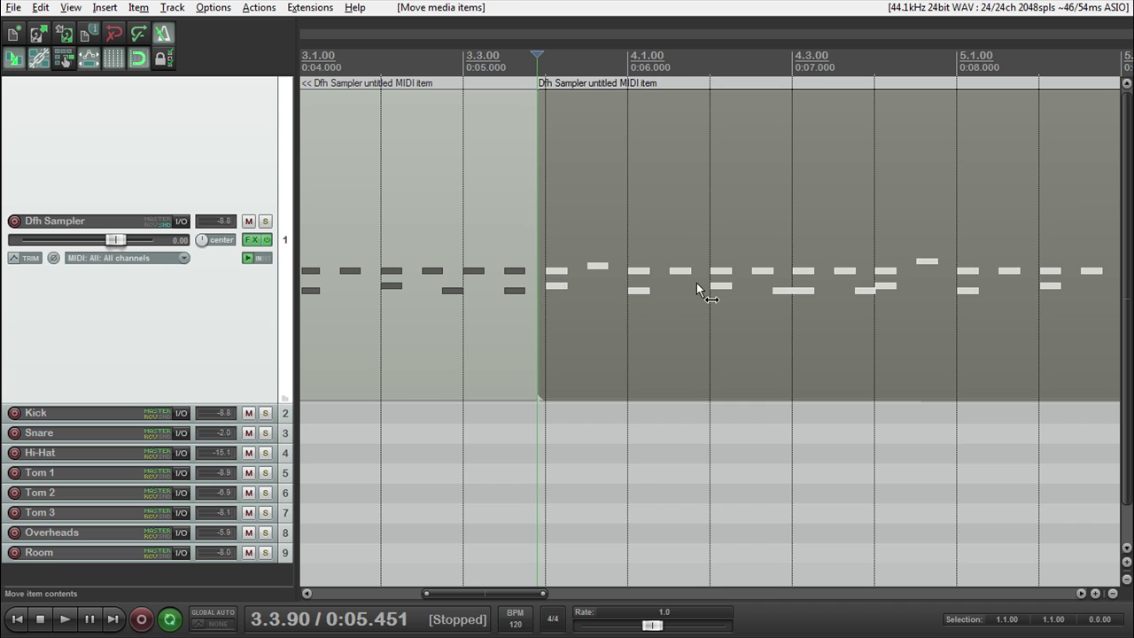
key(s)
drag(730, 287, 740, 290)
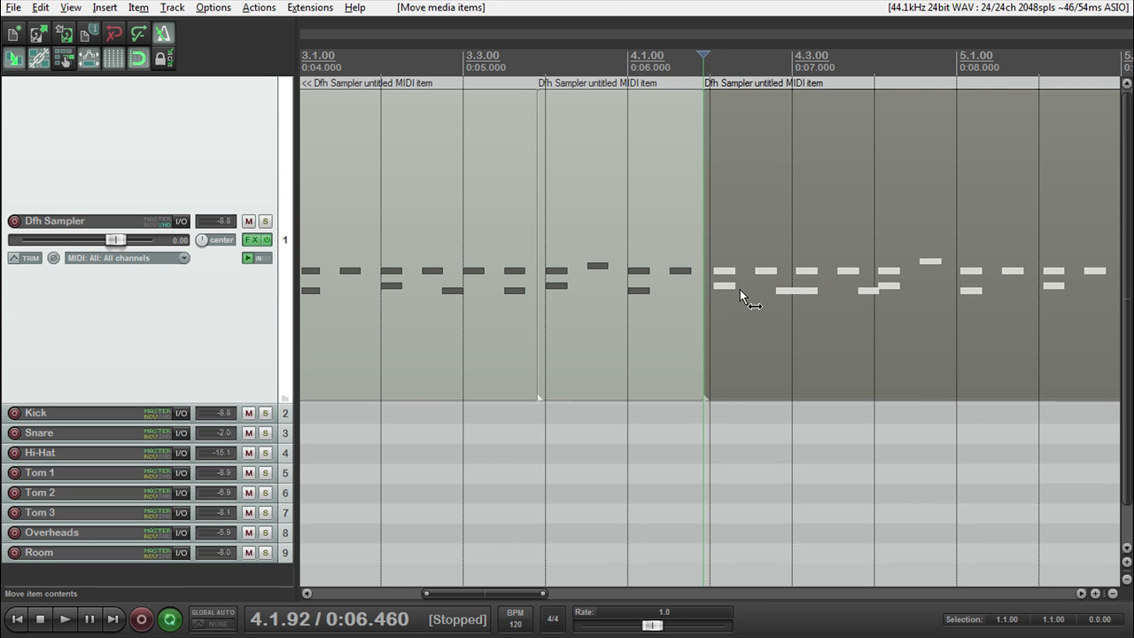
scroll(731, 288, down, 5)
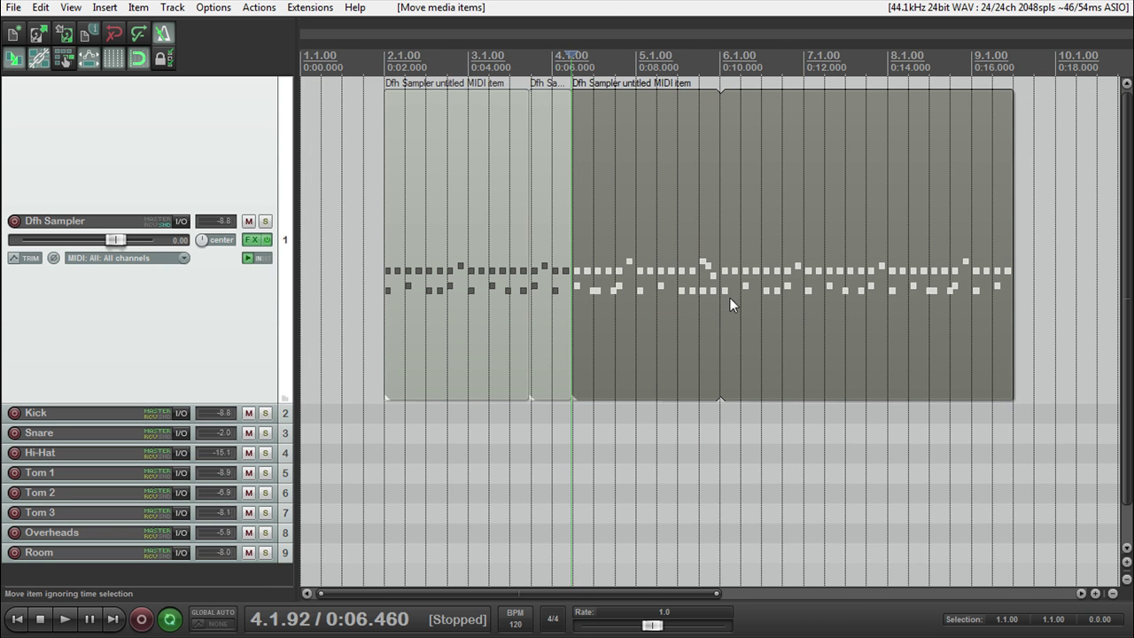
click(721, 173)
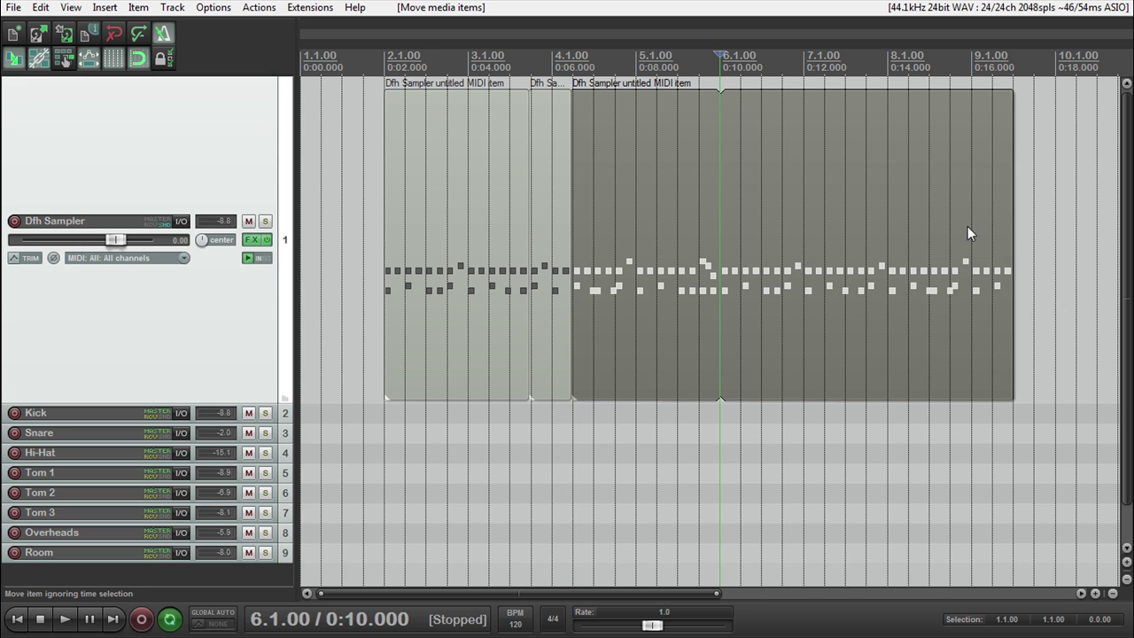
scroll(839, 226, down, 2)
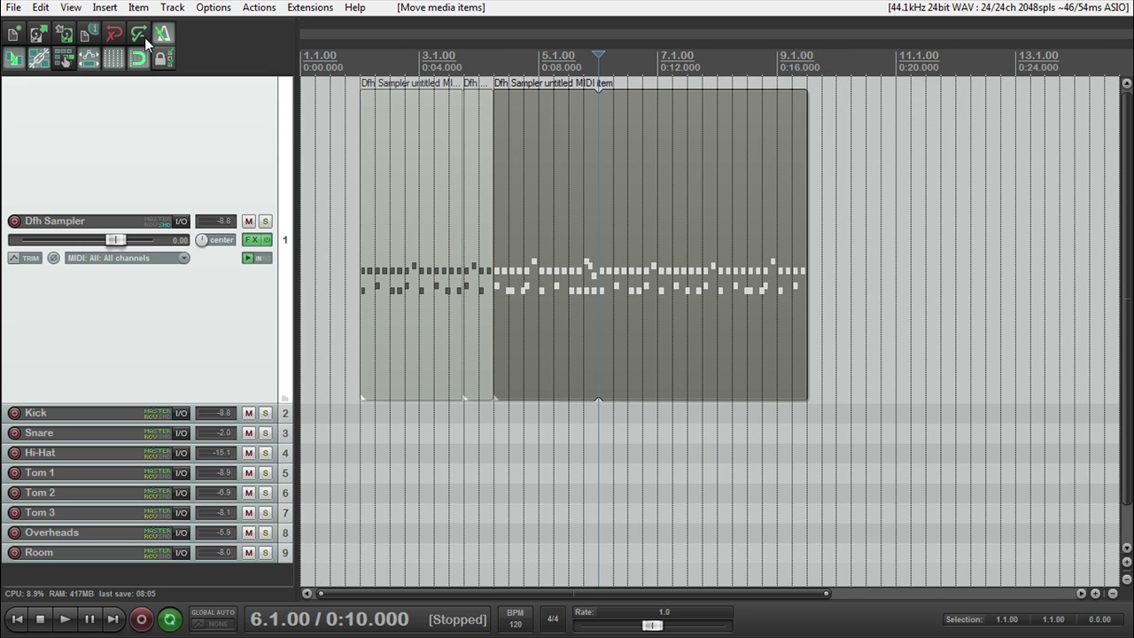
click(122, 34)
click(122, 33)
click(124, 34)
click(124, 34)
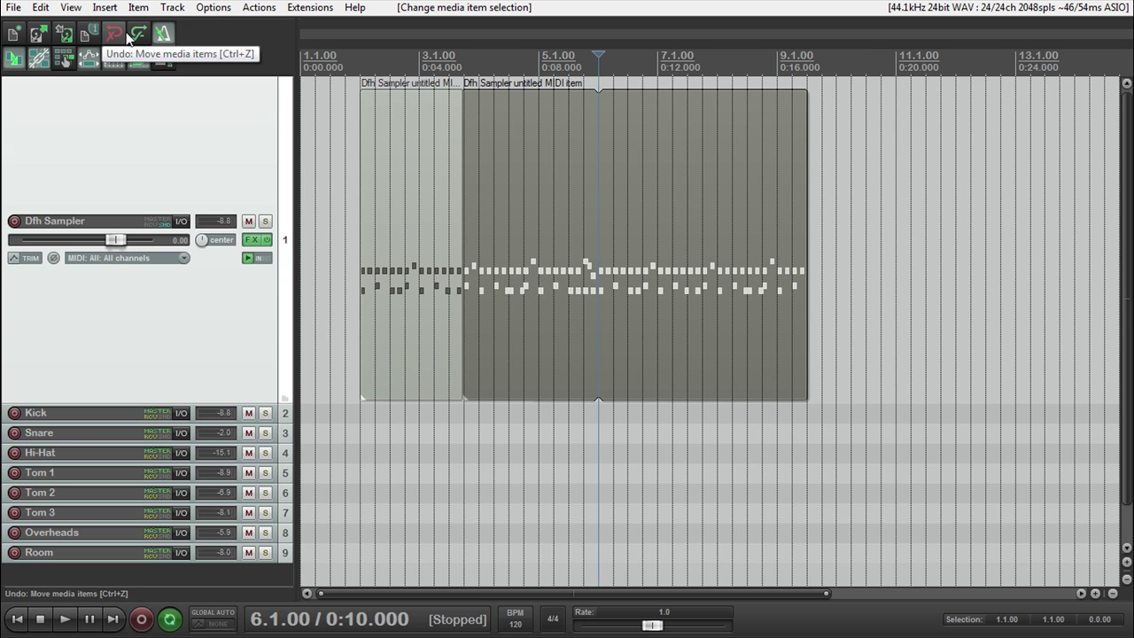
click(124, 34)
click(124, 34)
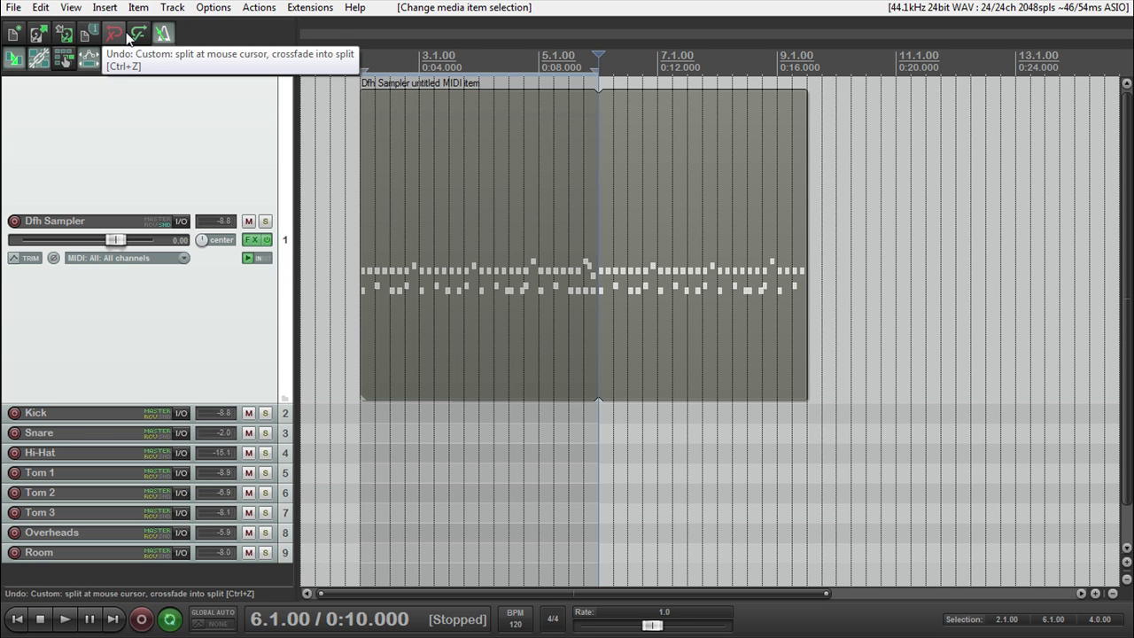
- Shorten the MIDI item to end at bar 6 and copy it to start at bar 6
click(915, 227)
drag(805, 222, 592, 272)
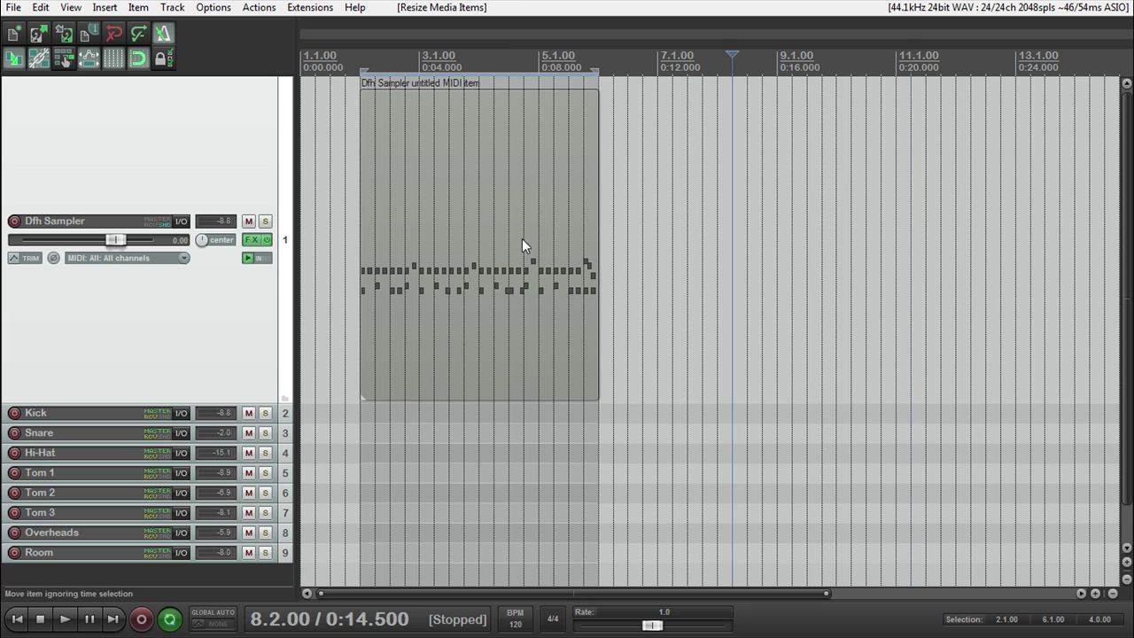
click(518, 238)
drag(519, 236, 756, 235)
click(756, 236)
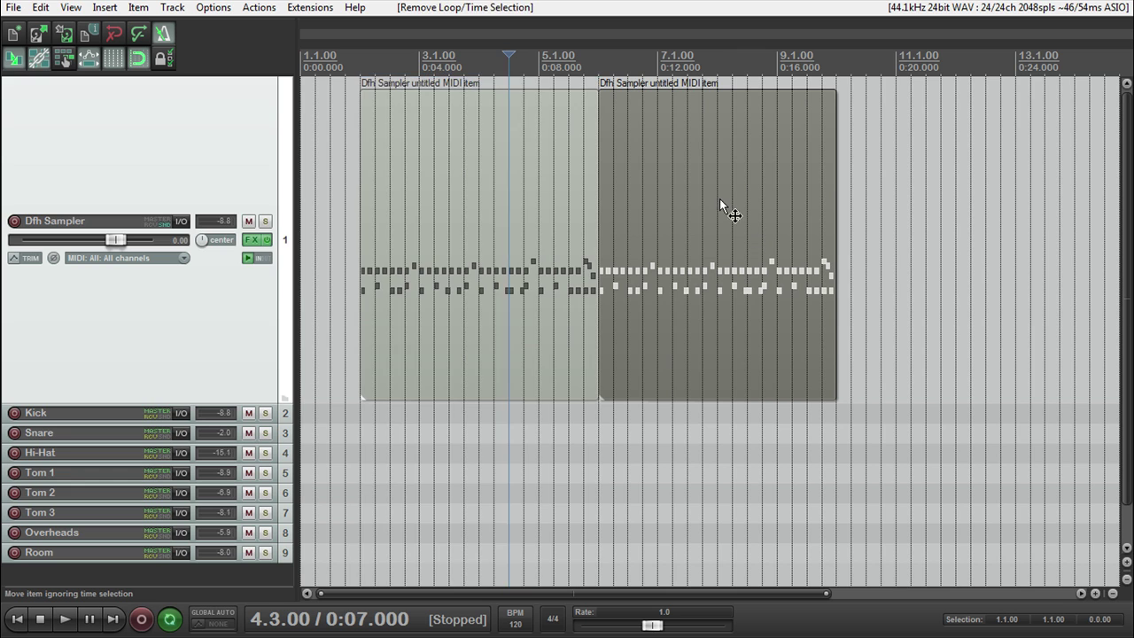
- Delete the copied item's notes between bars 7 and 8.3
double_click(731, 212)
drag(279, 253, 485, 433)
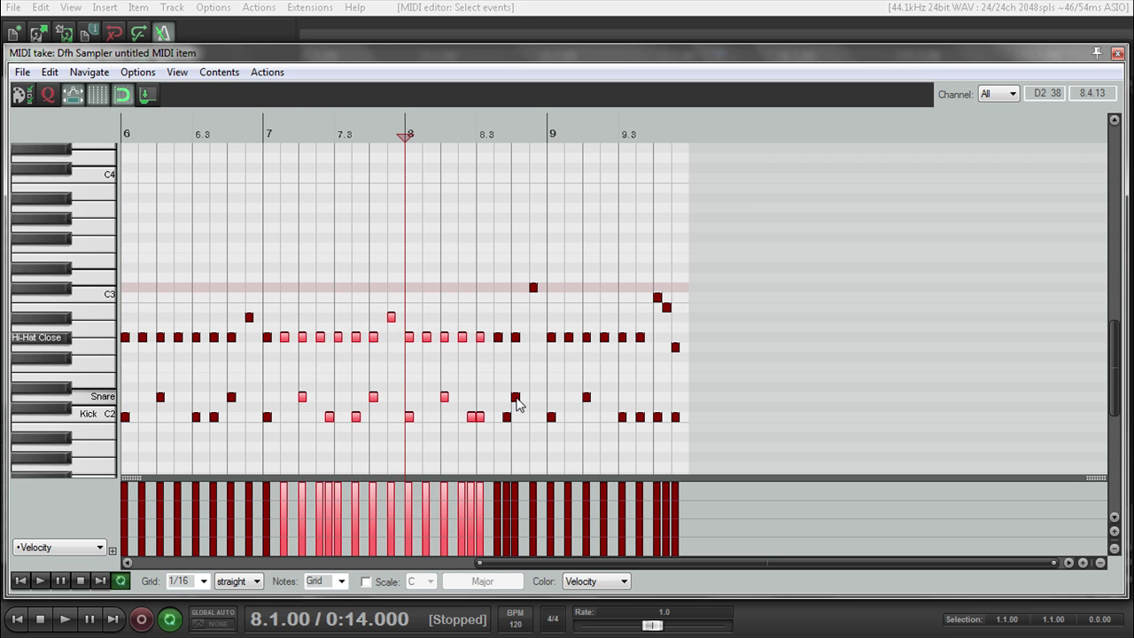
key(Delete)
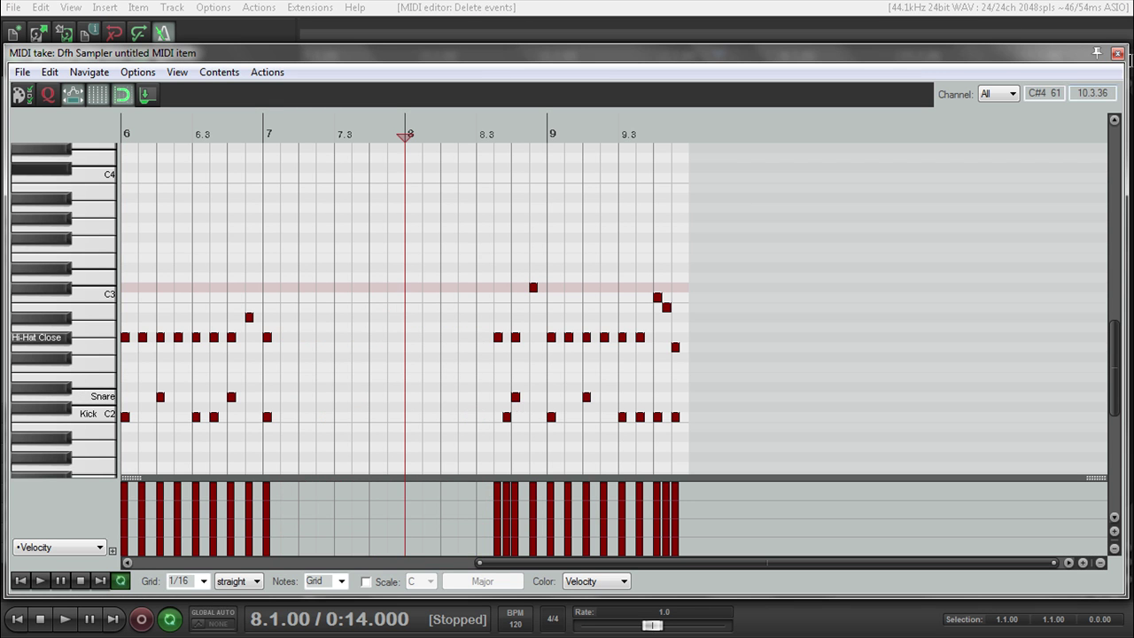
click(1117, 53)
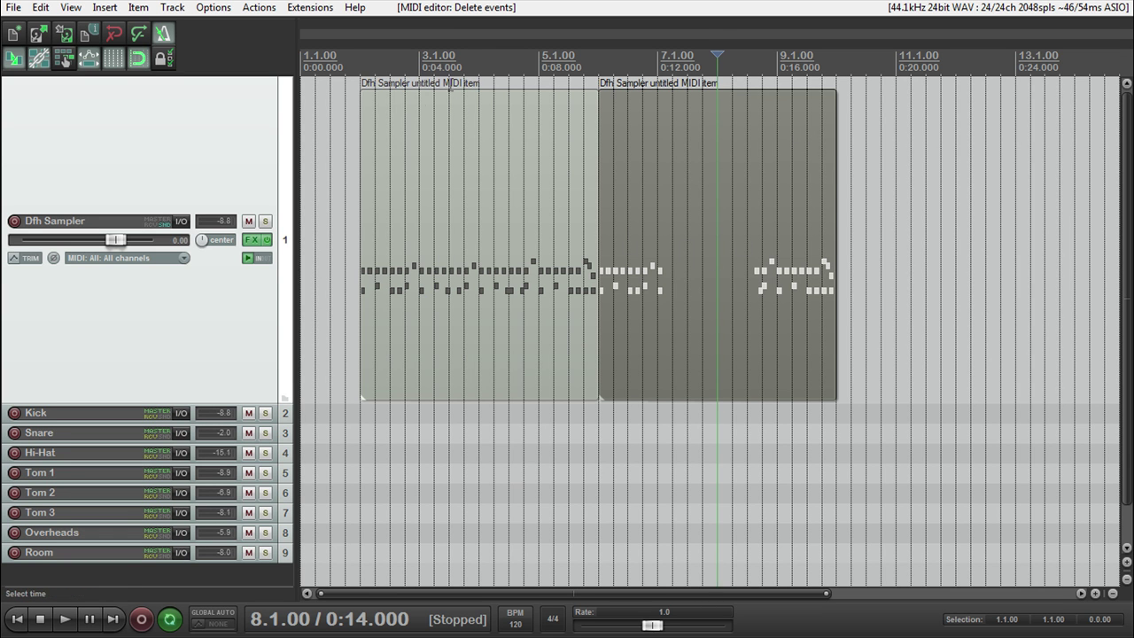
- Delete the second MIDI item, leaving one item spanning bars 2 to 6
click(493, 141)
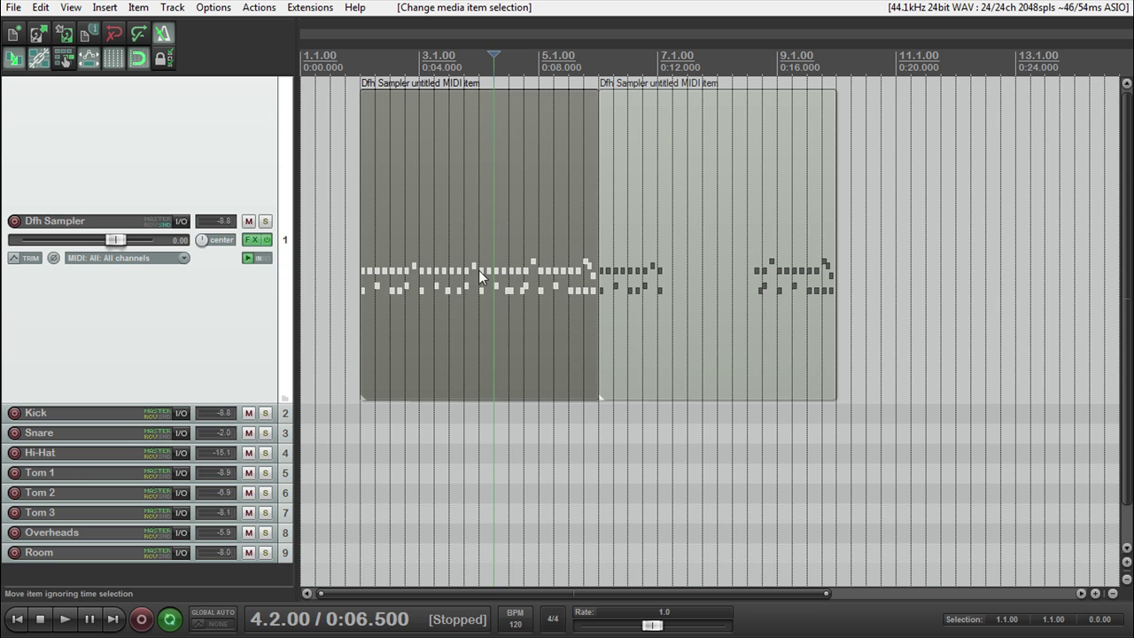
click(672, 251)
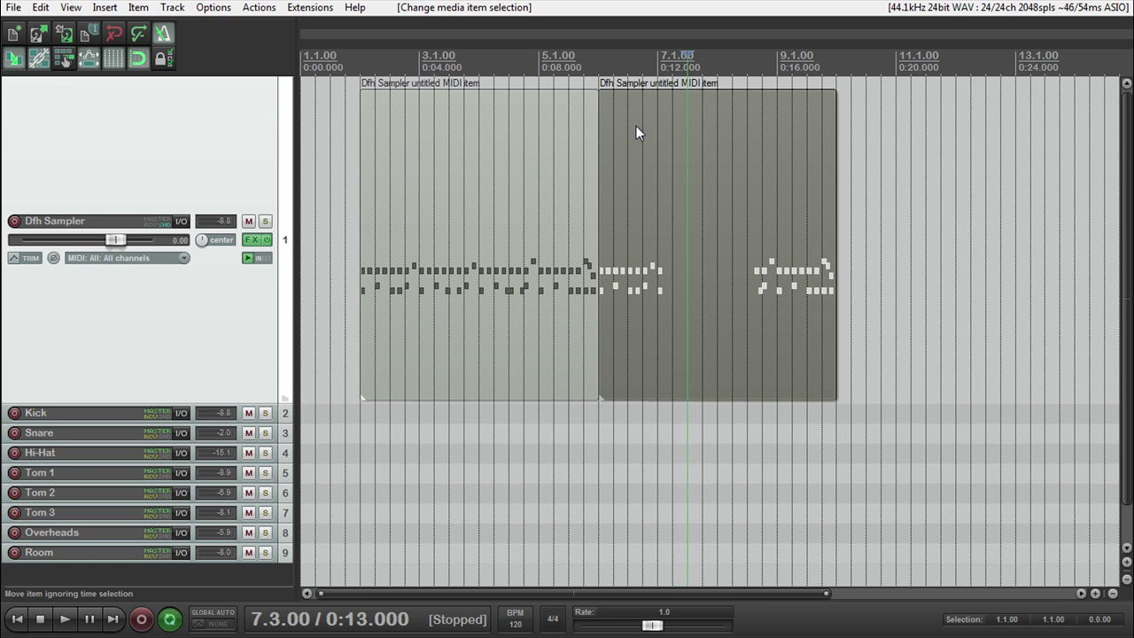
click(695, 279)
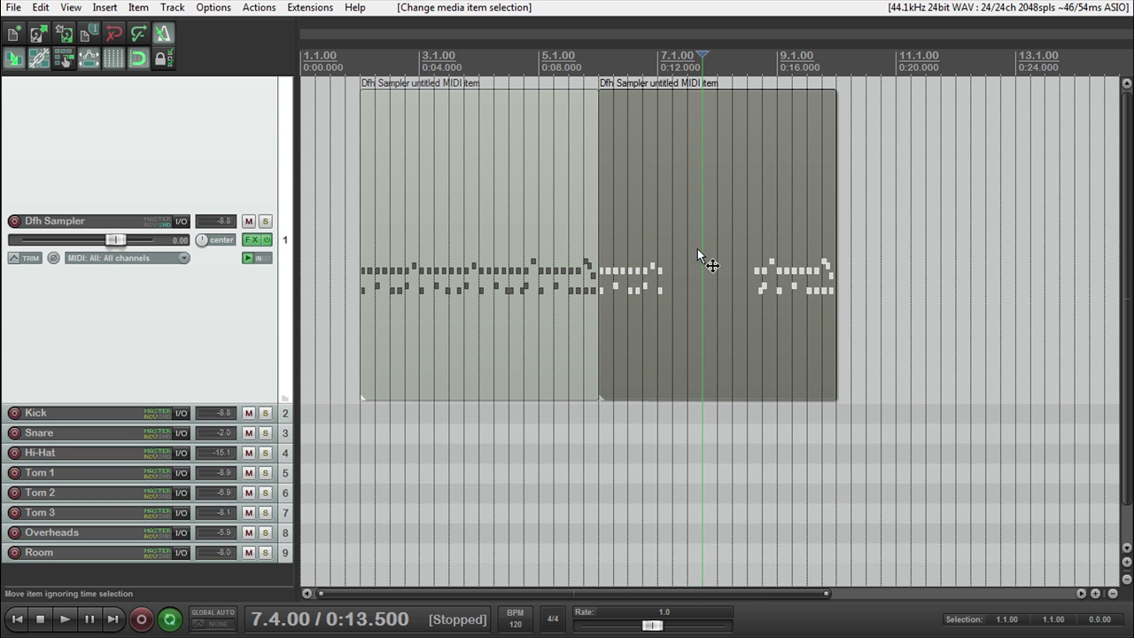
key(Delete)
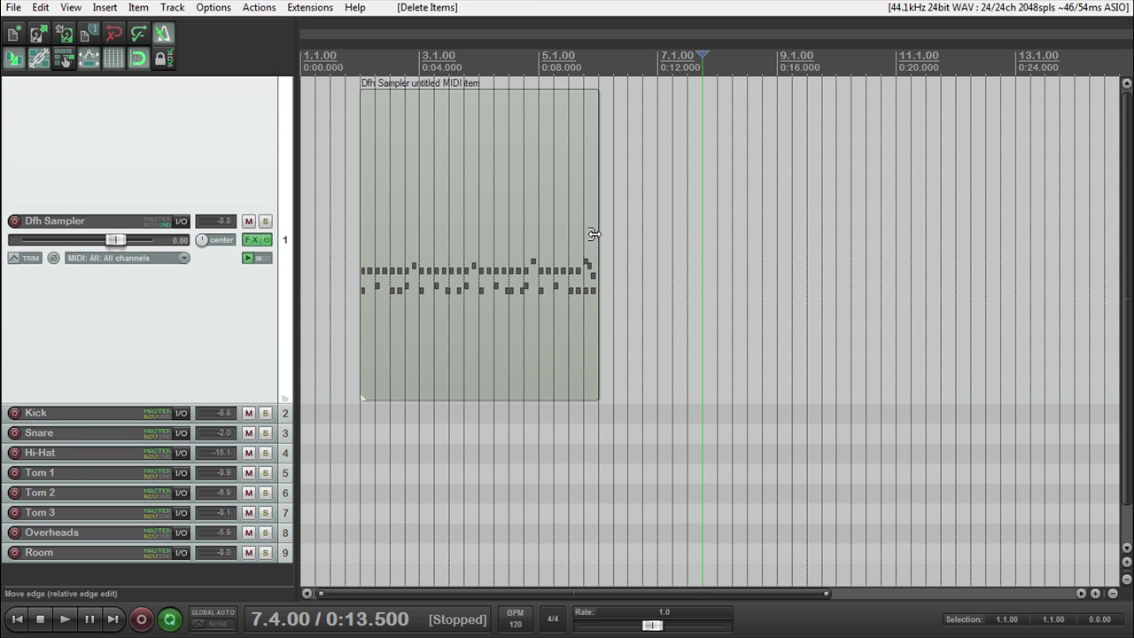
- Trim the MIDI item to end at bar 5.4, then copy it to start at bar 5.4 and check its notes
drag(595, 233, 582, 263)
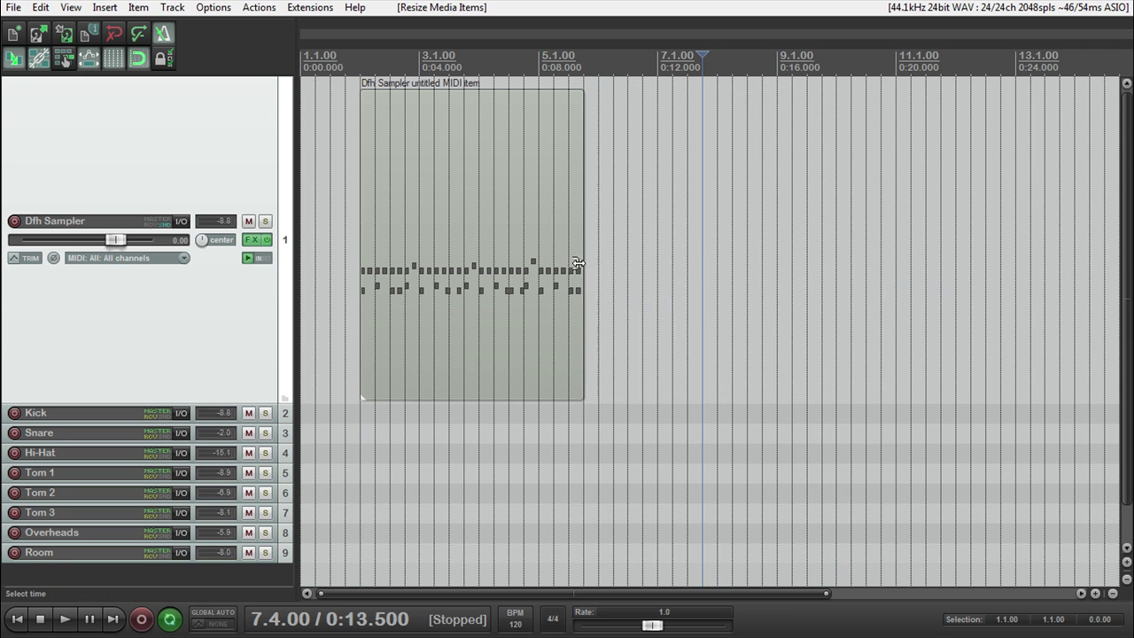
drag(500, 247, 723, 245)
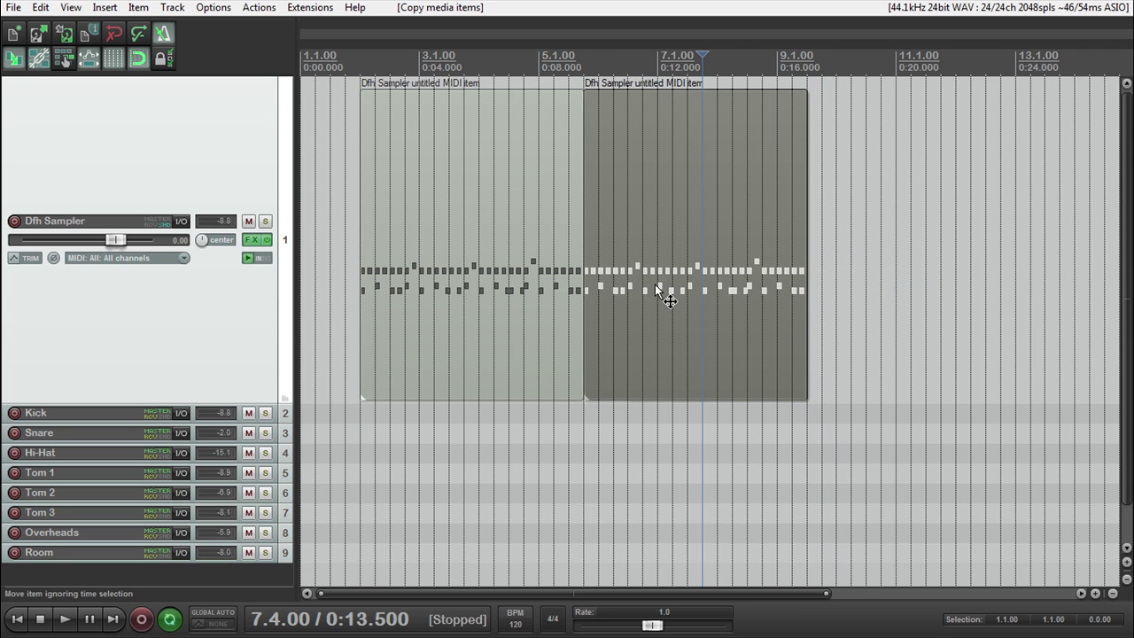
double_click(659, 288)
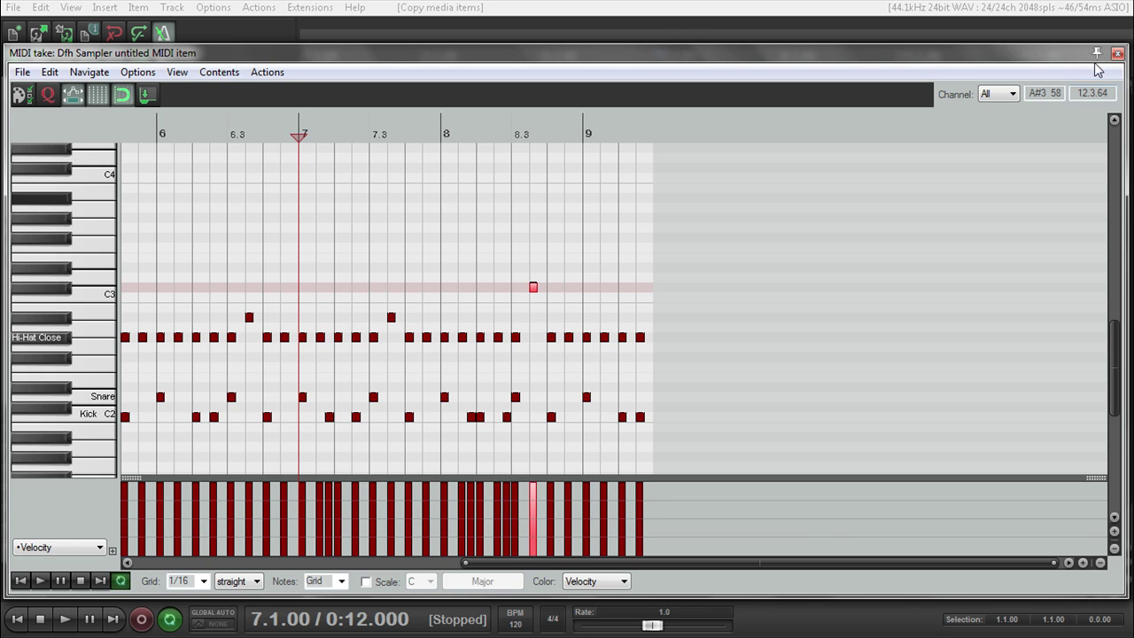
click(1117, 53)
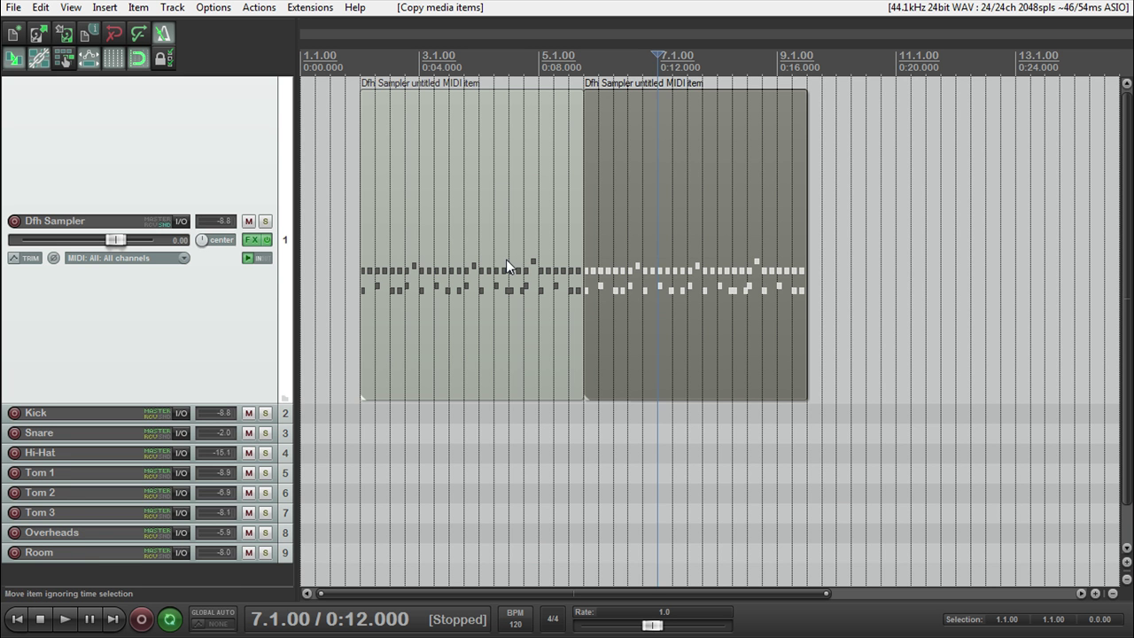
- Select and delete both MIDI items, then shrink the Dfh Sampler track back to normal height
click(507, 280)
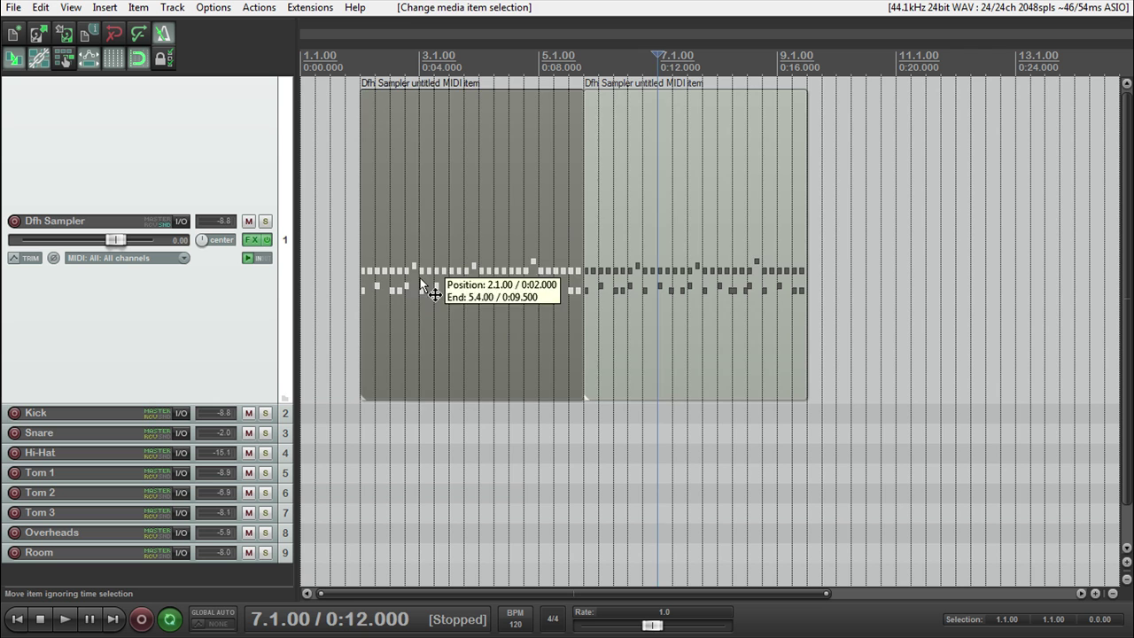
drag(822, 231, 420, 275)
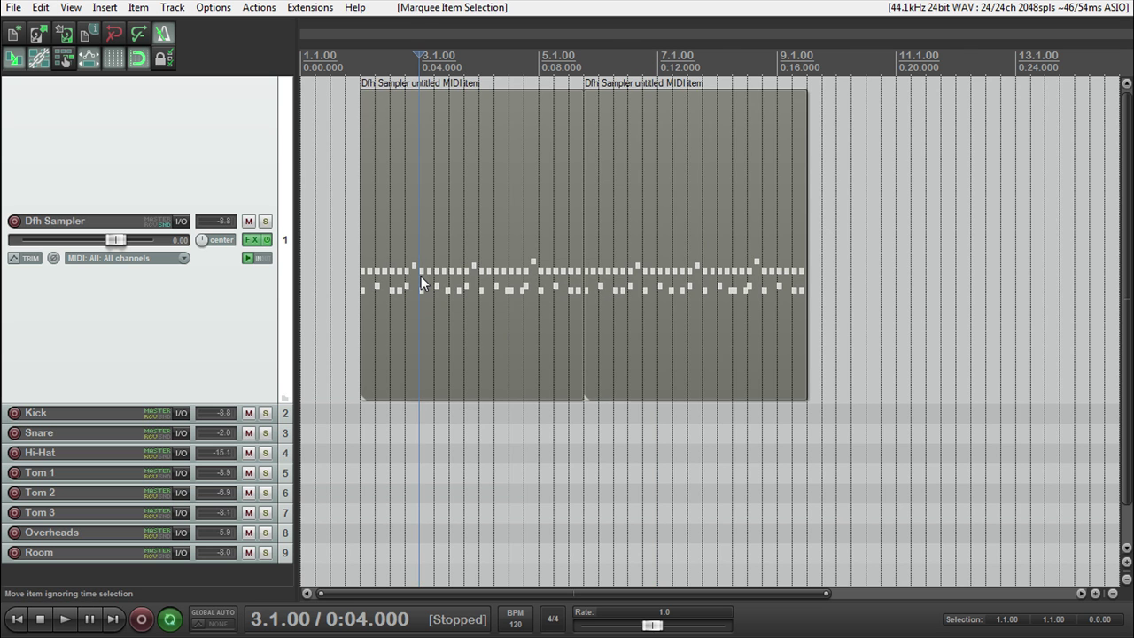
key(Delete)
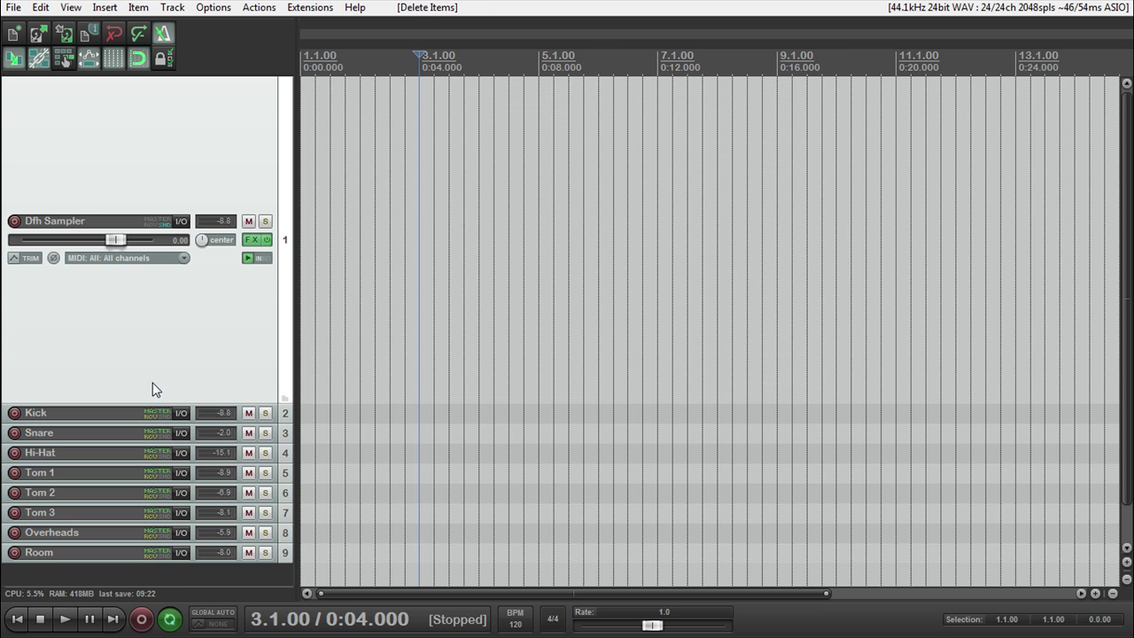
drag(171, 398, 196, 142)
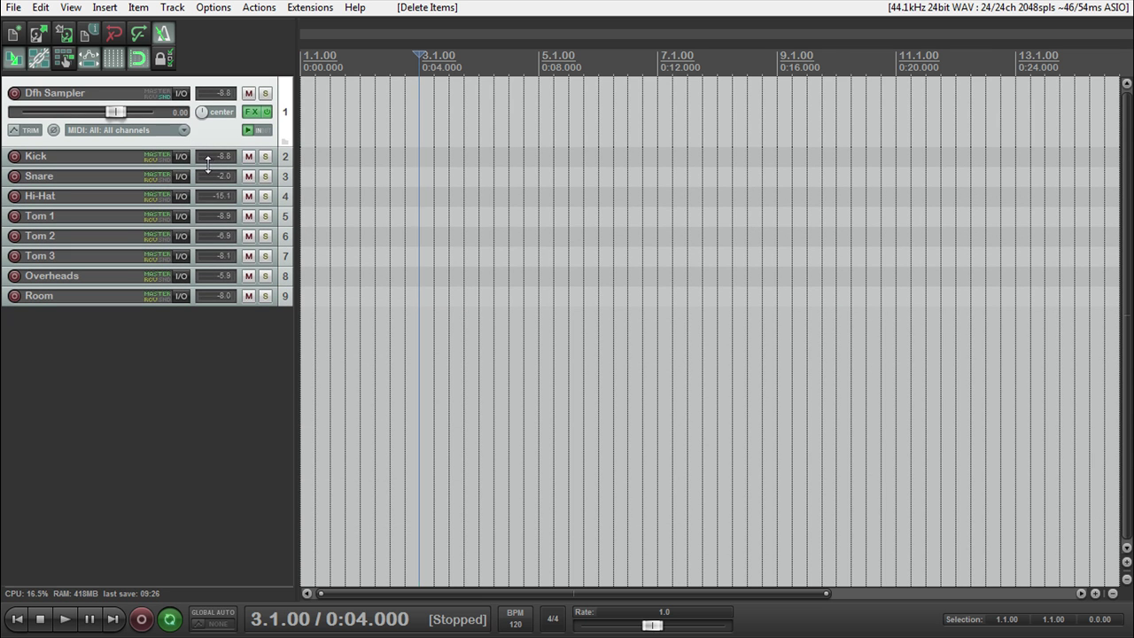
- Record-arm the Dfh Sampler track and record a run of notes from the virtual MIDI keyboard, keeping the file
key(ctrl+r)
key(equal)
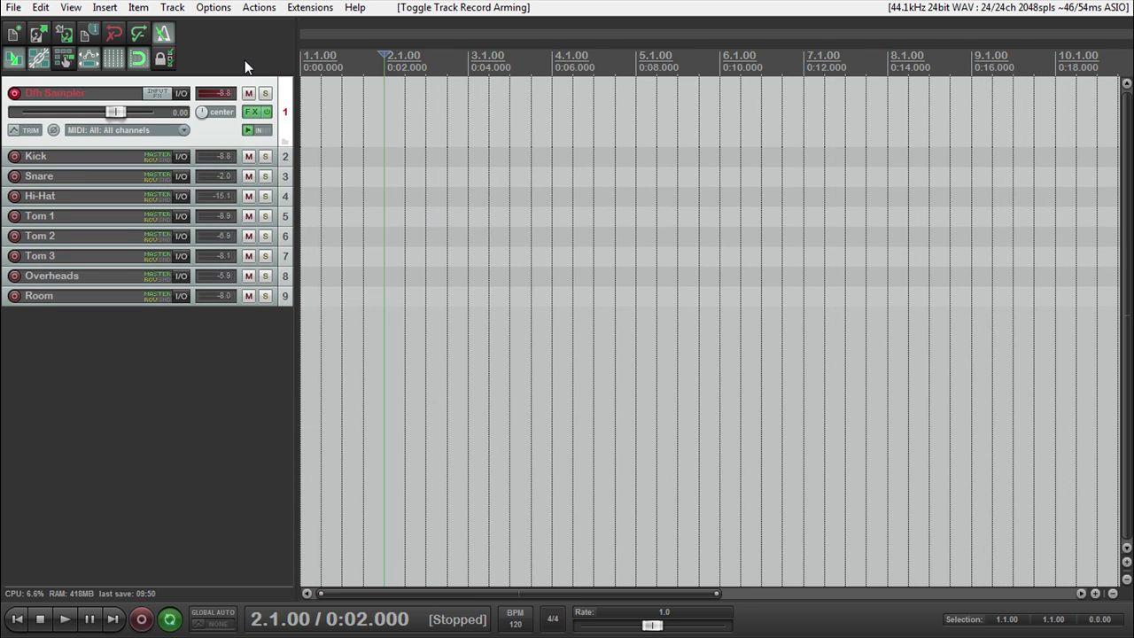
key(alt+b)
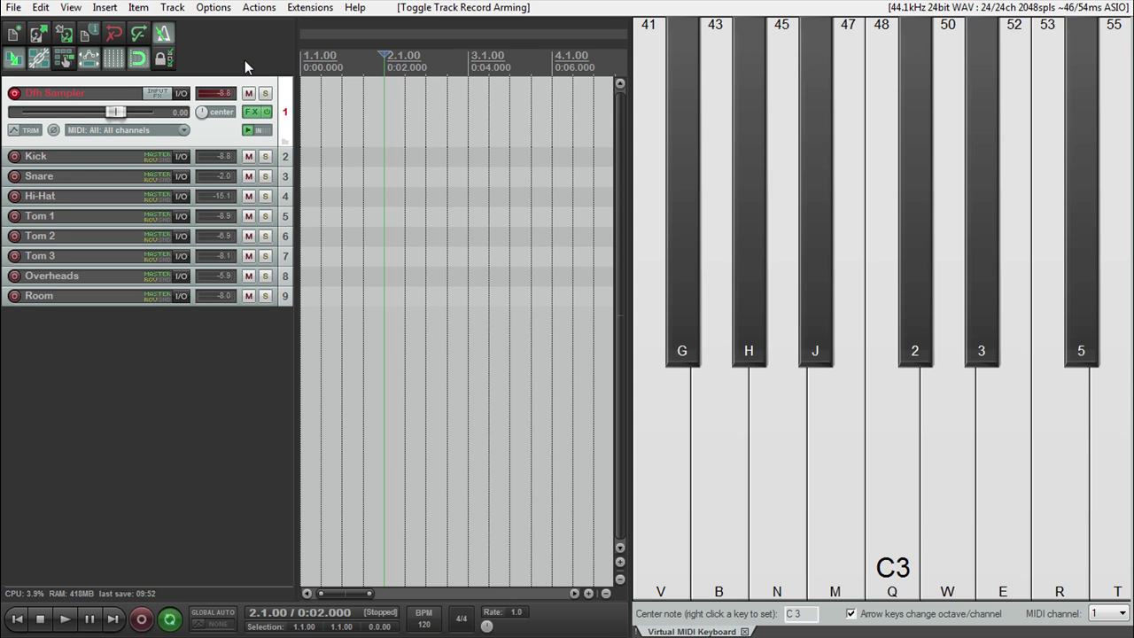
click(141, 621)
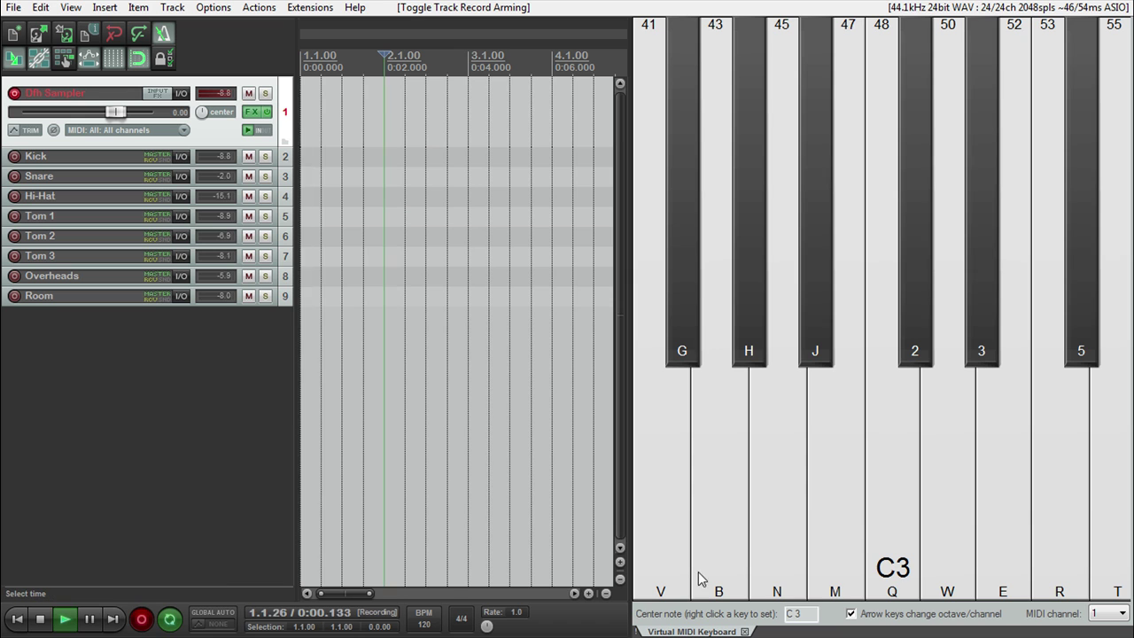
click(852, 498)
mouse_move(852, 498)
mouse_down()
mouse_move(1033, 492)
mouse_move(974, 508)
mouse_move(757, 498)
mouse_move(686, 514)
mouse_up()
key(space)
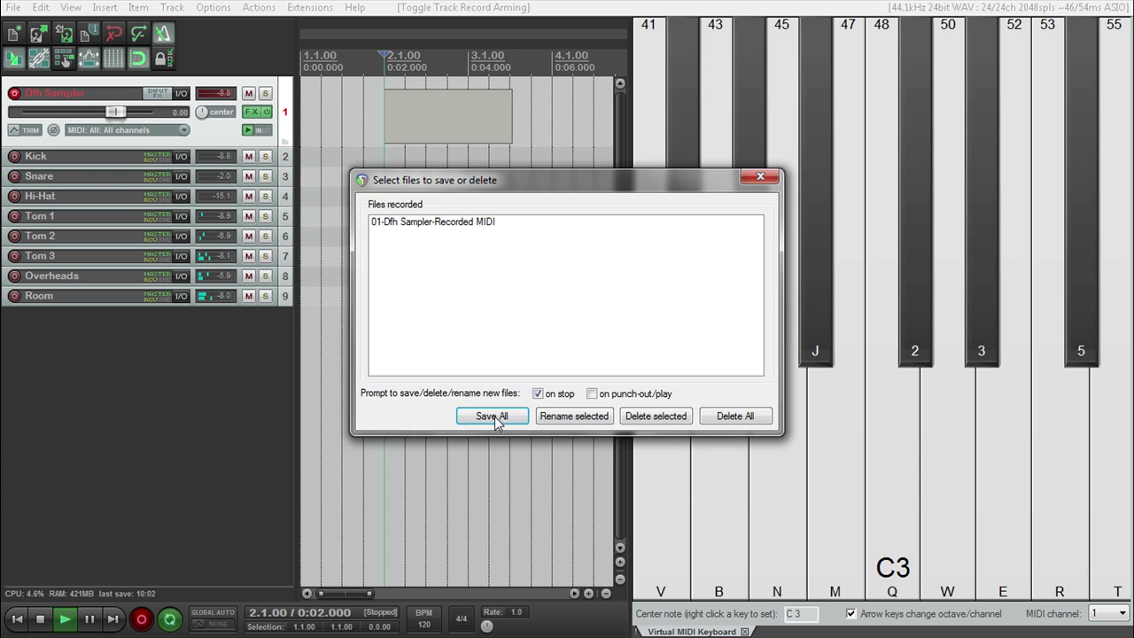
click(494, 417)
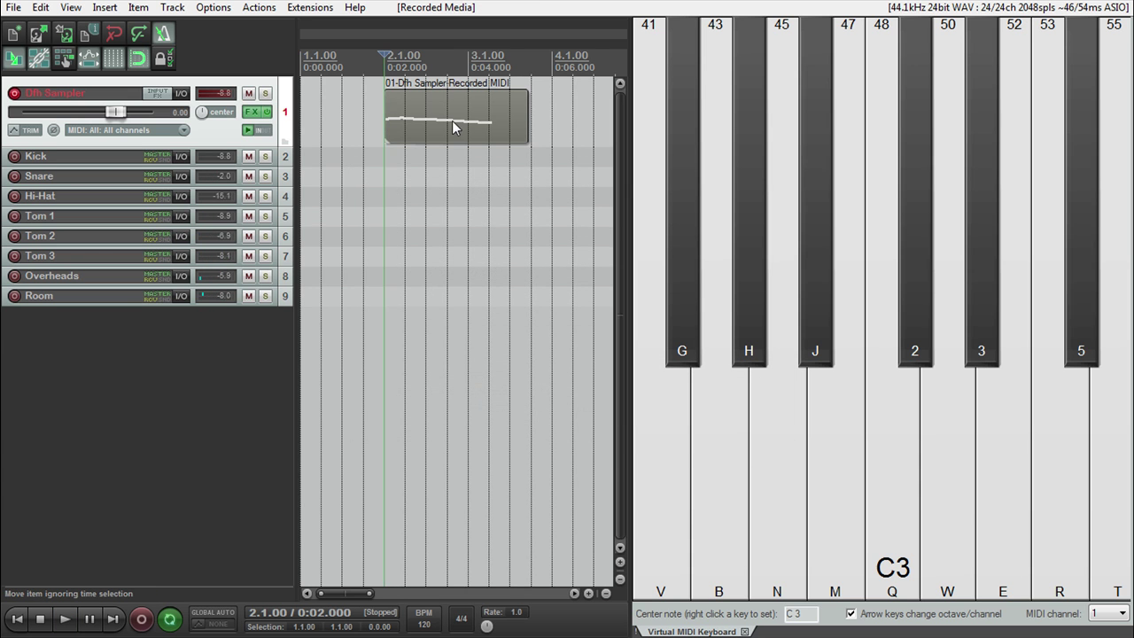
- Play back the recorded take, then close the virtual MIDI keyboard
key(space)
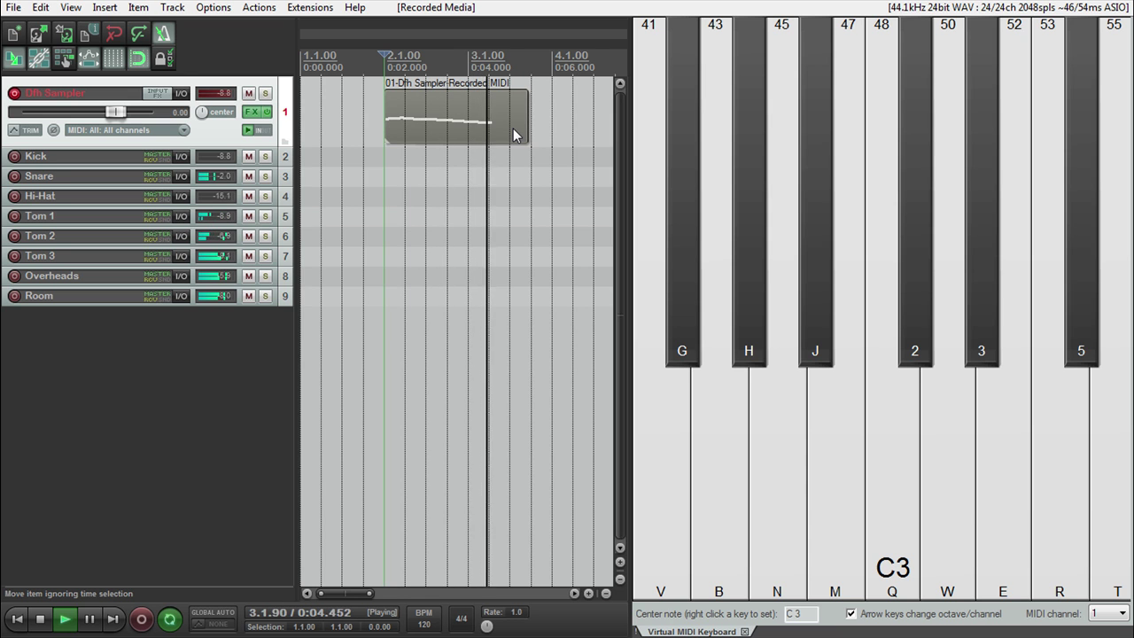
key(space)
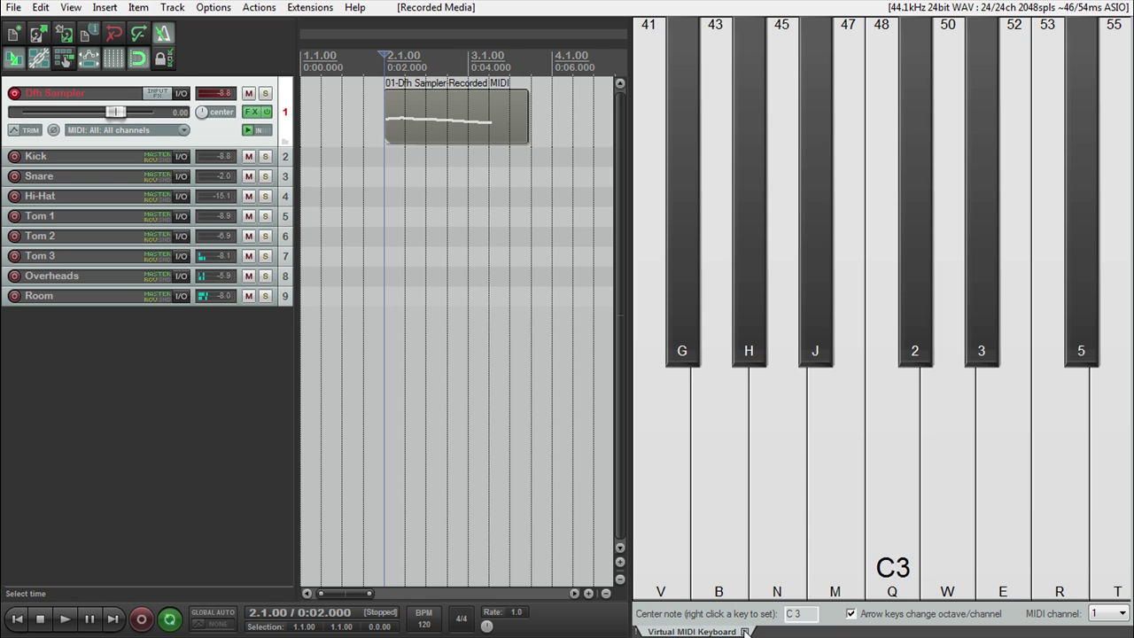
click(745, 631)
- Delete the recorded MIDI item and reselect the Dfh Sampler track
click(470, 120)
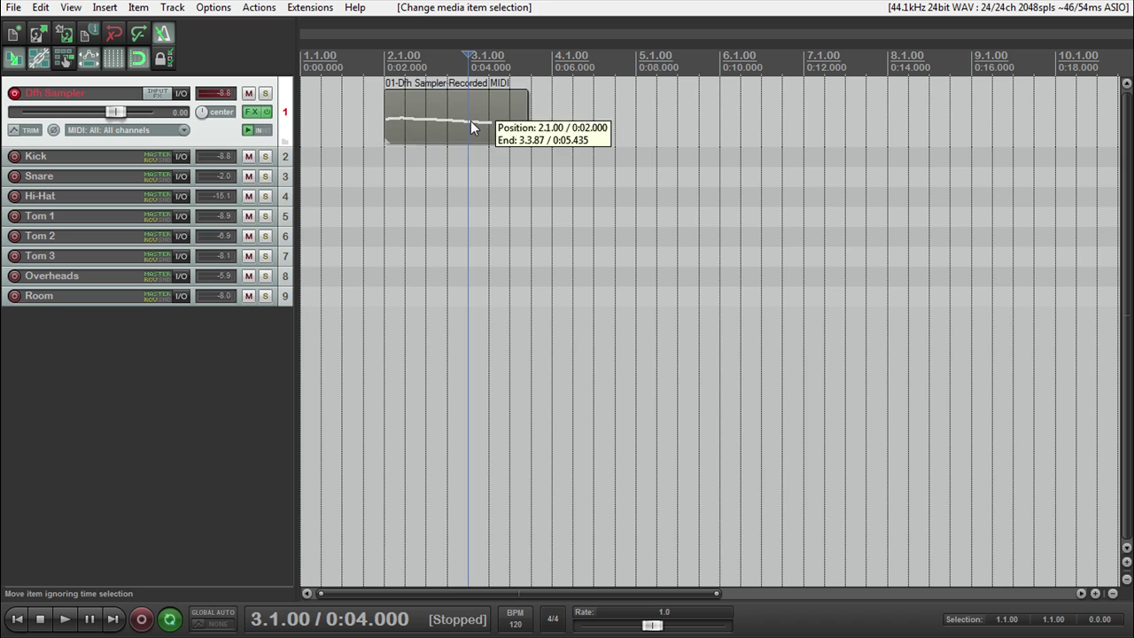
key(Delete)
click(135, 446)
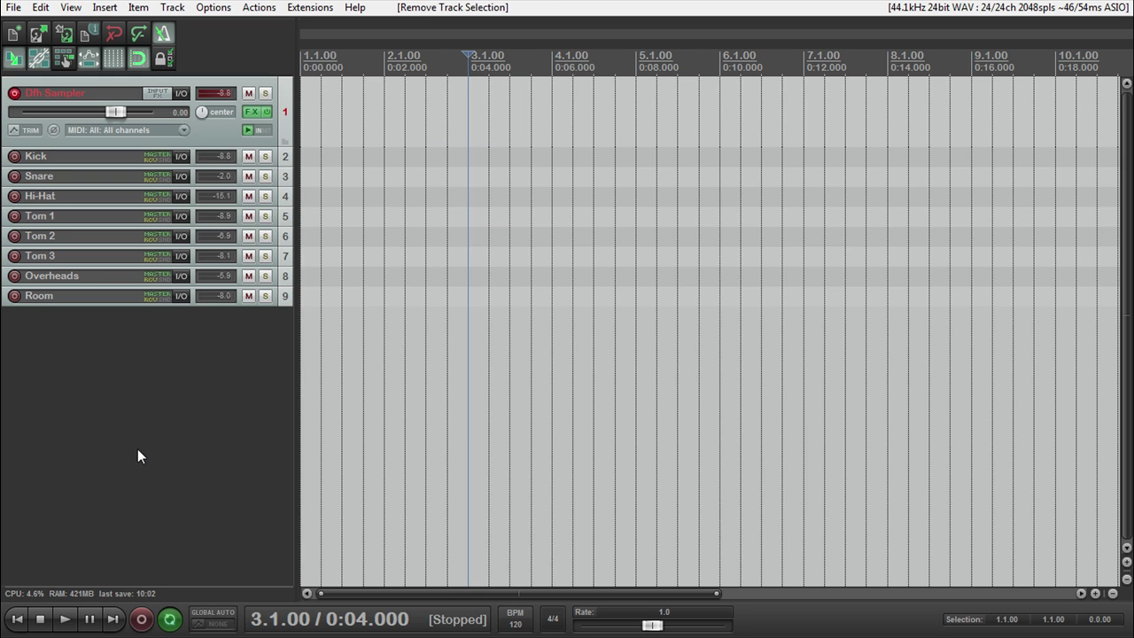
click(203, 140)
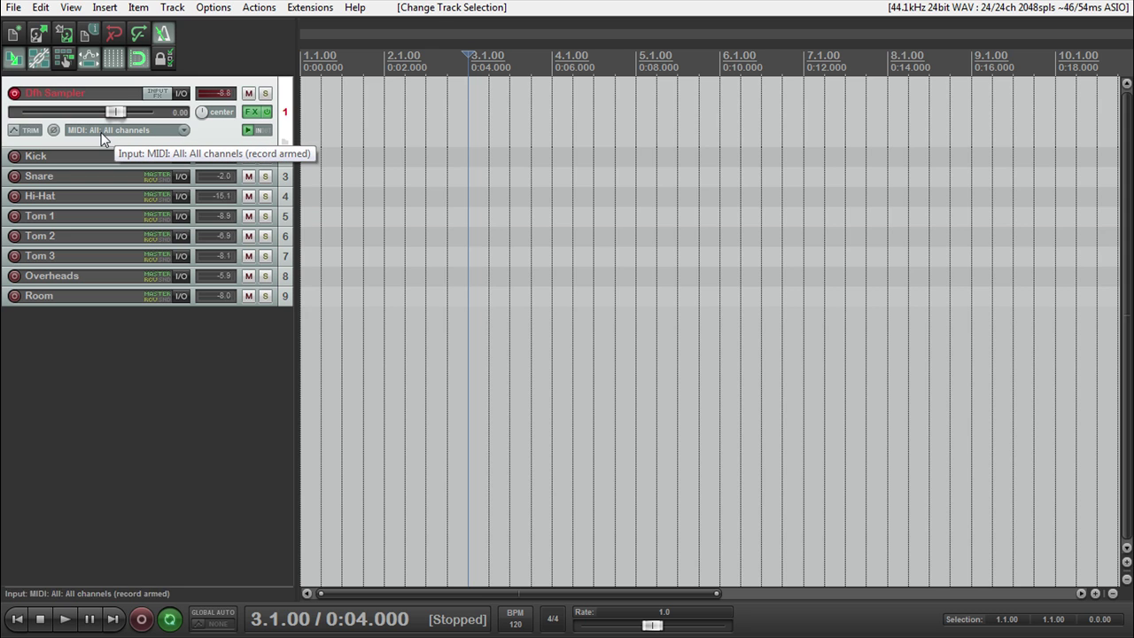